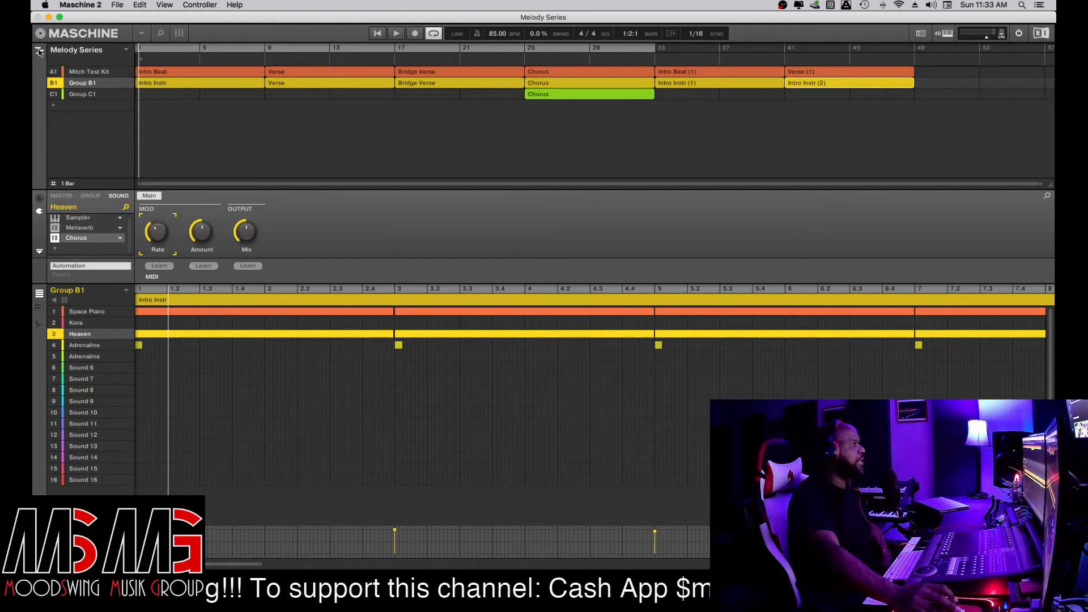
- Cut the Mitch Test Kit group and both instrument groups out of the Melody Series arrangement
left_click(39, 51)
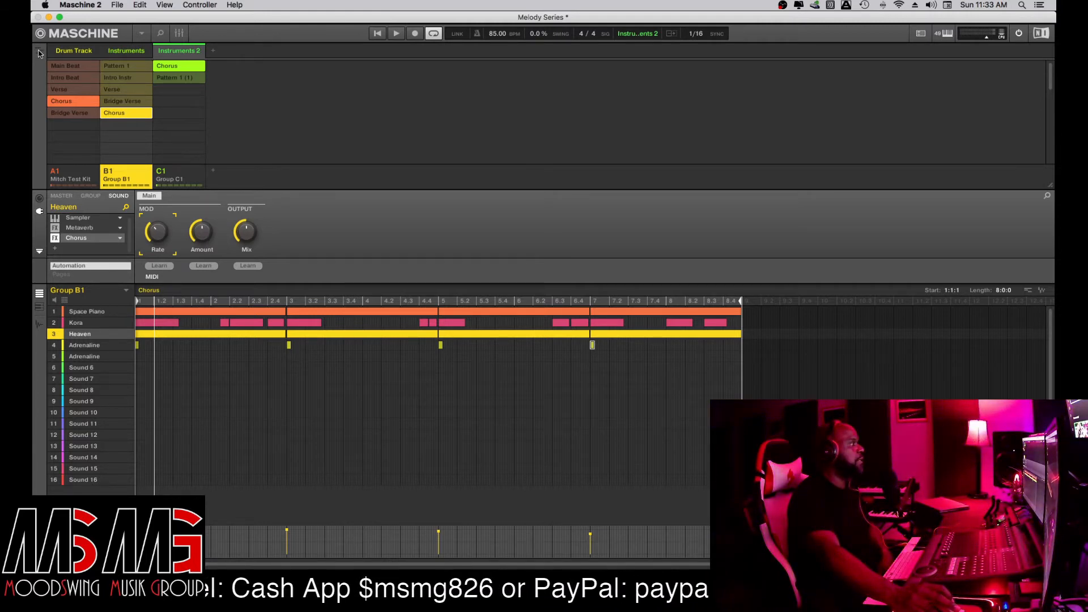
left_click(40, 52)
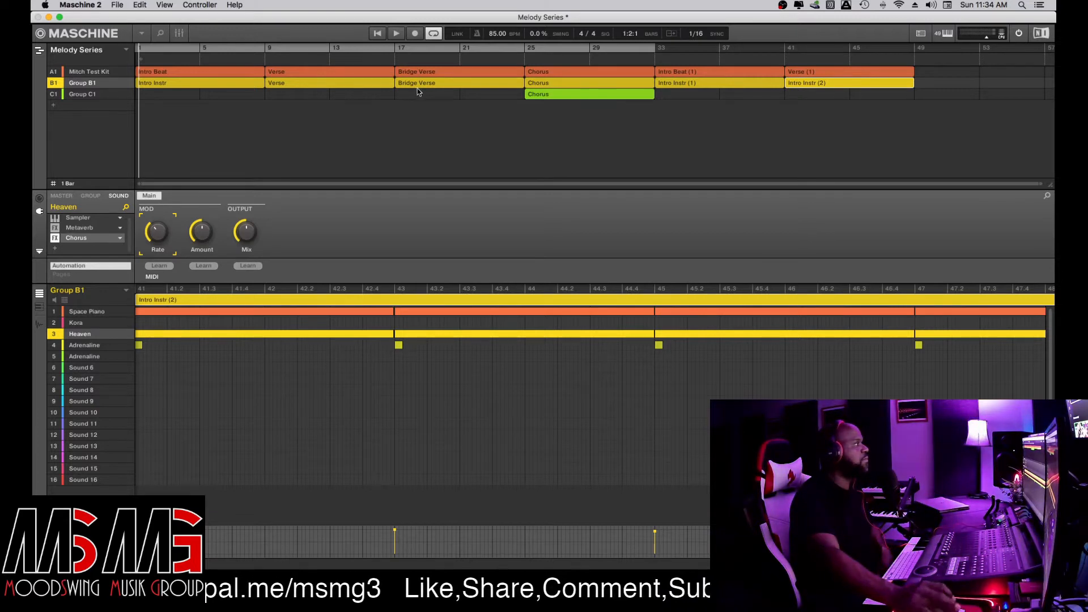
right_click(94, 72)
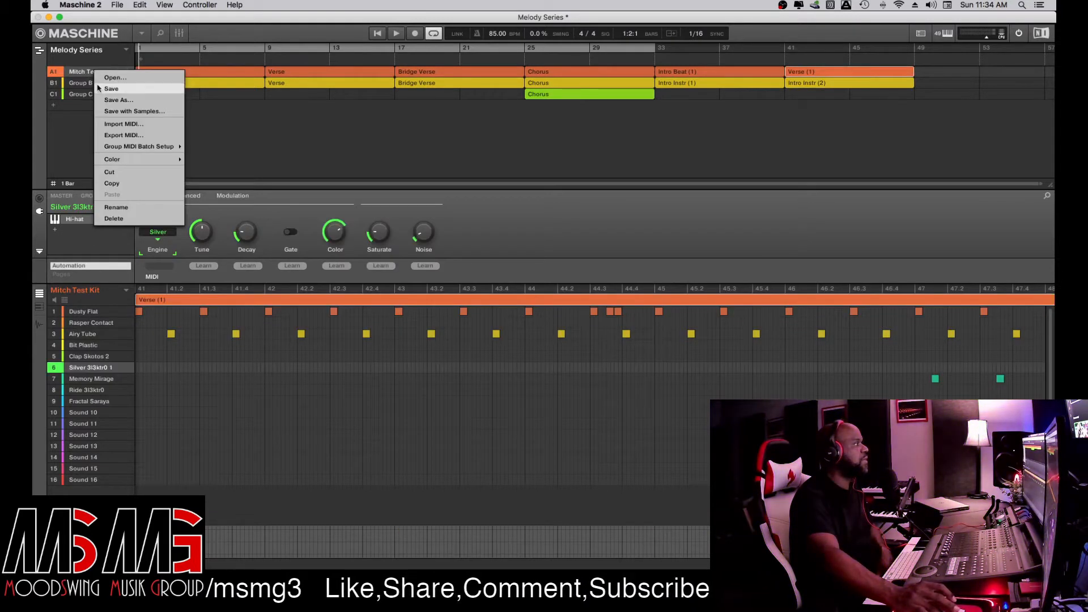
left_click(123, 175)
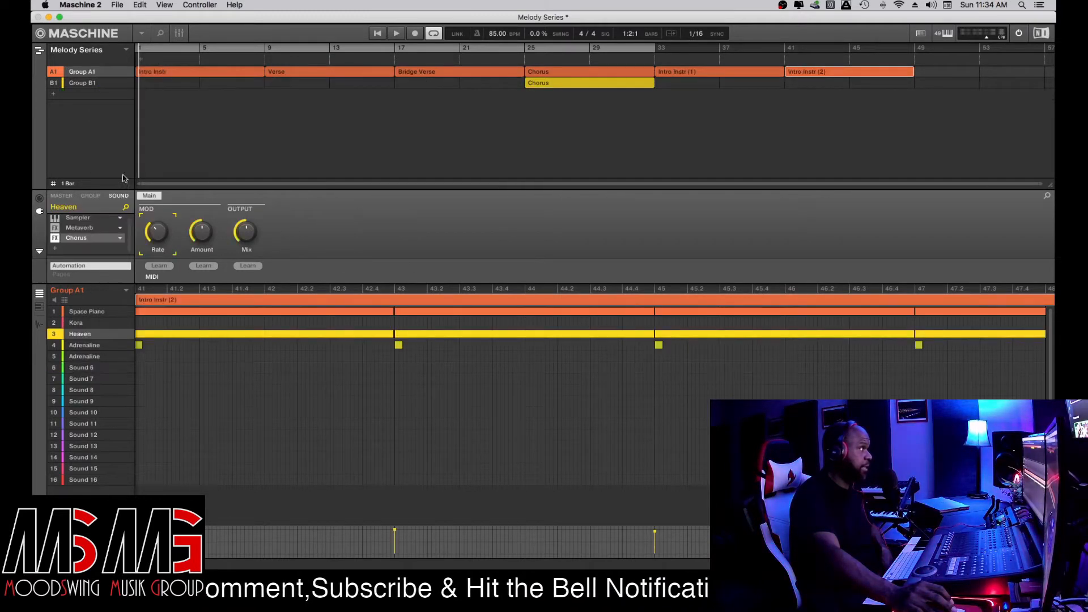
right_click(85, 72)
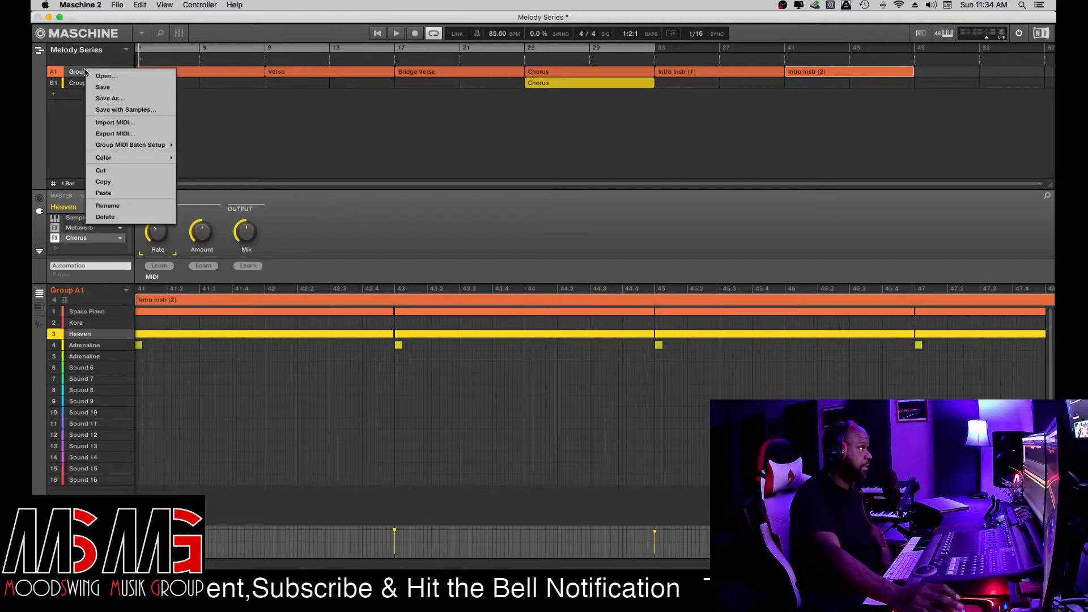
left_click(117, 174)
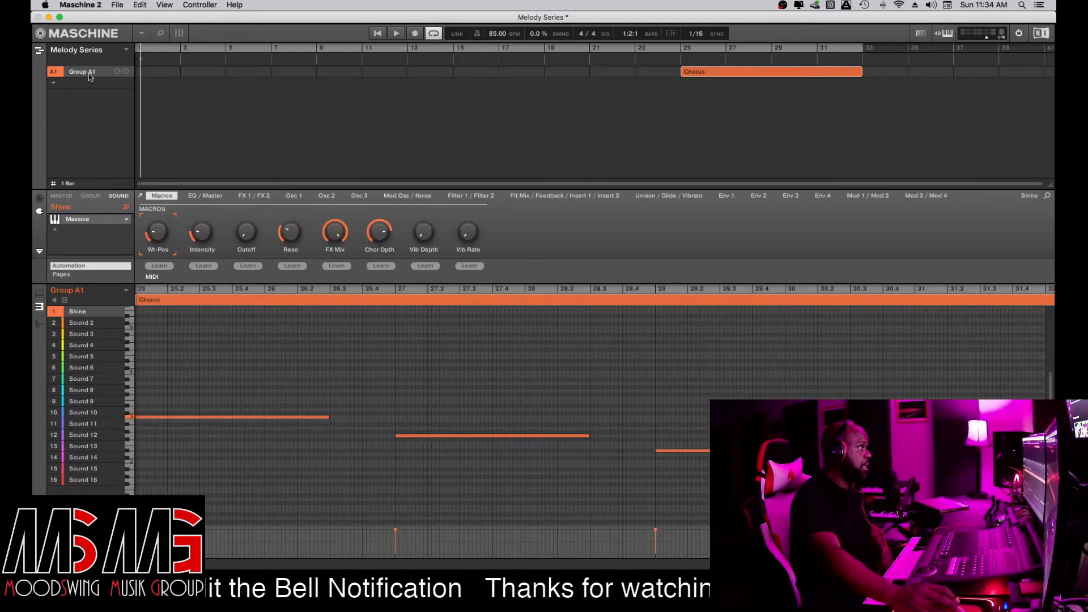
right_click(89, 74)
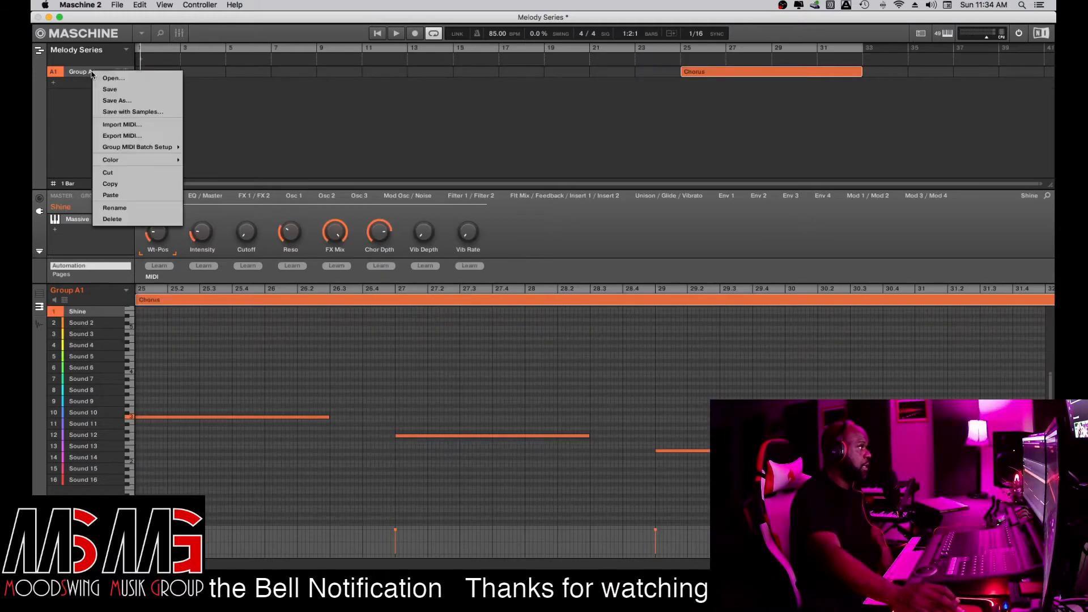
left_click(113, 174)
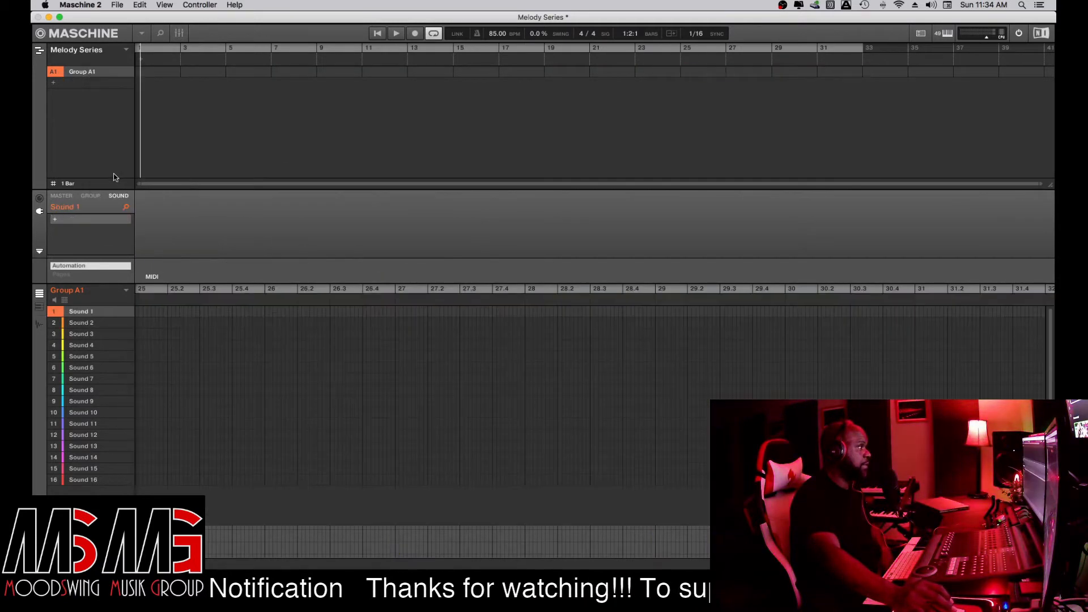
- Undo the three group cuts to restore the drum kit and both instrument groups
left_click(39, 51)
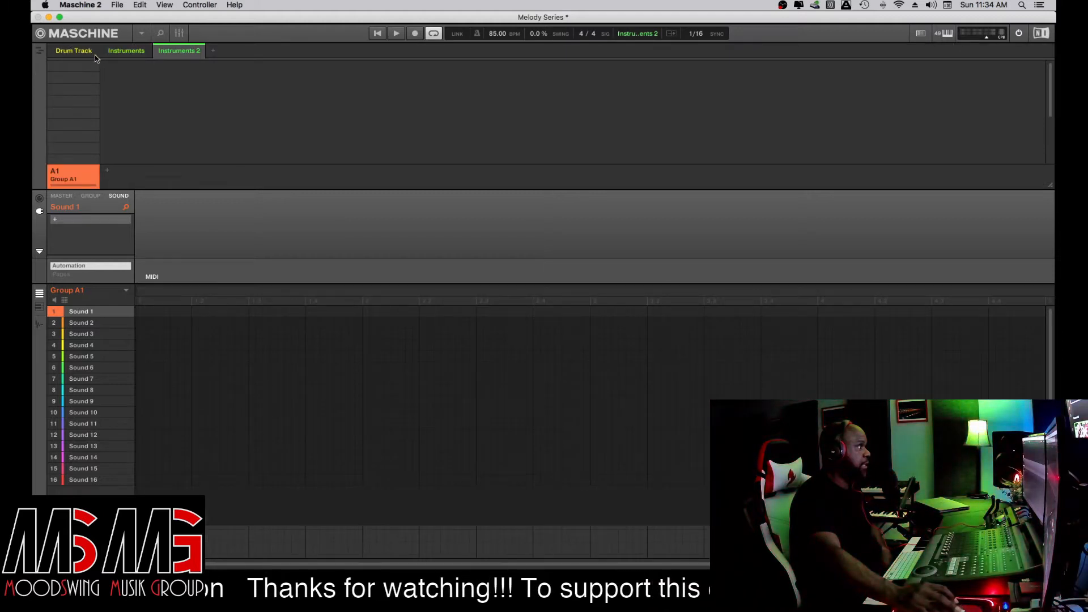
left_click(144, 5)
left_click(143, 16)
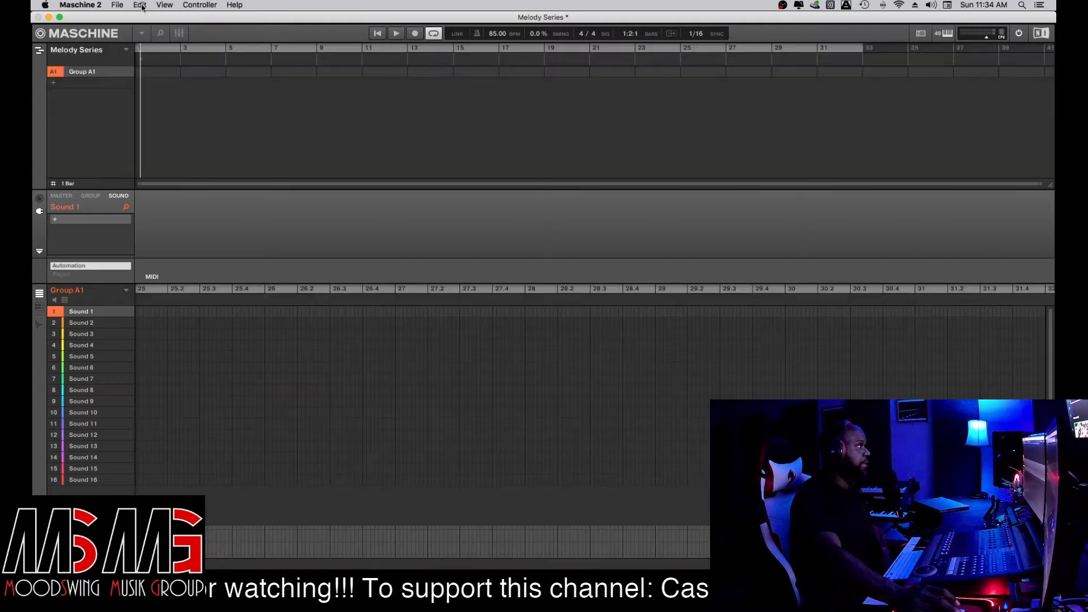
left_click(140, 6)
left_click(142, 7)
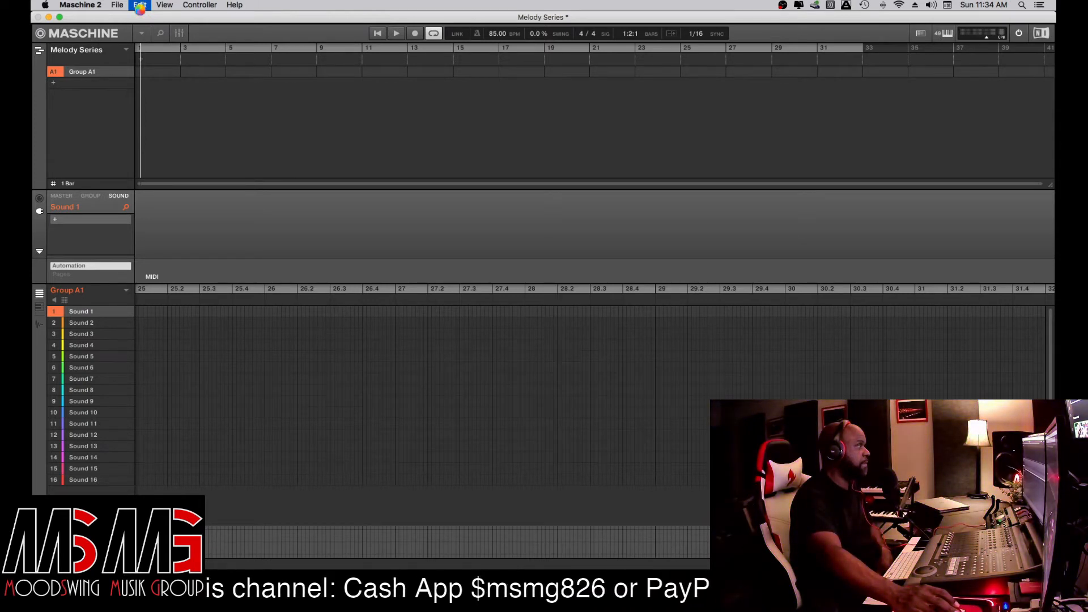
left_click(140, 6)
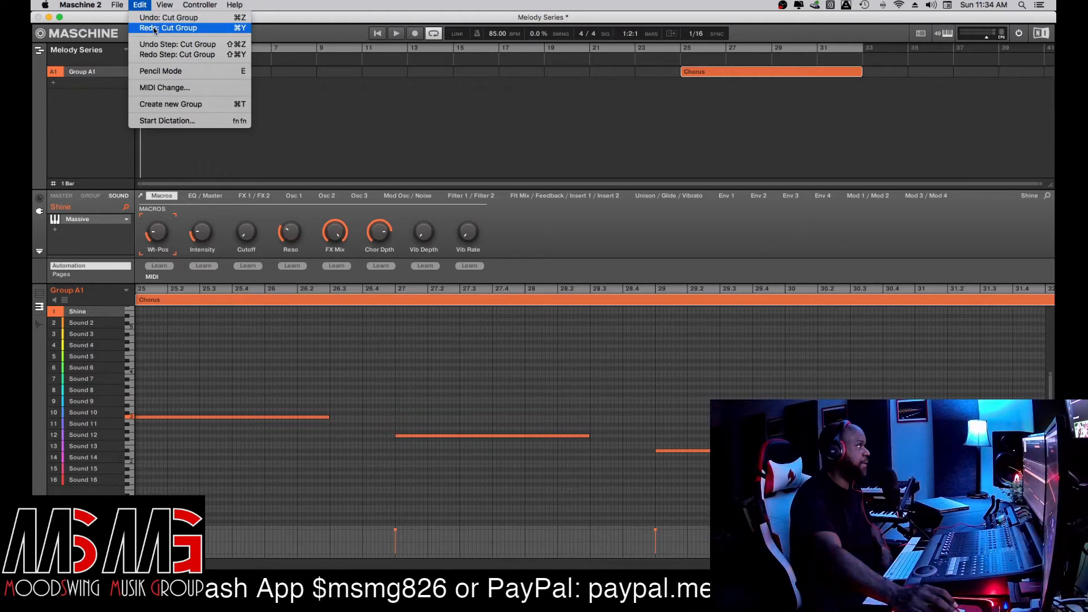
left_click(150, 17)
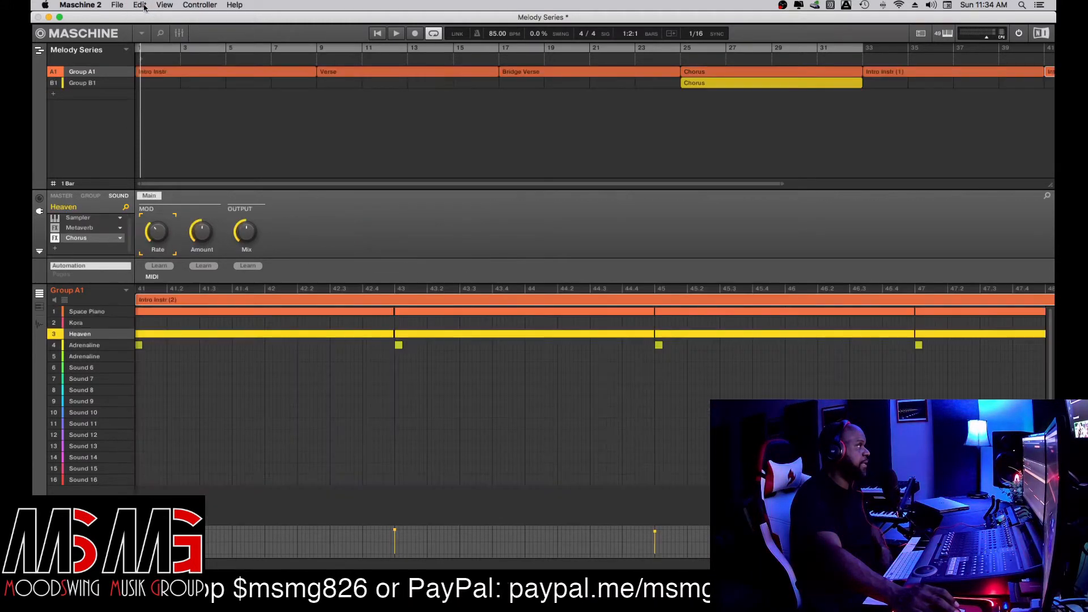
left_click(142, 6)
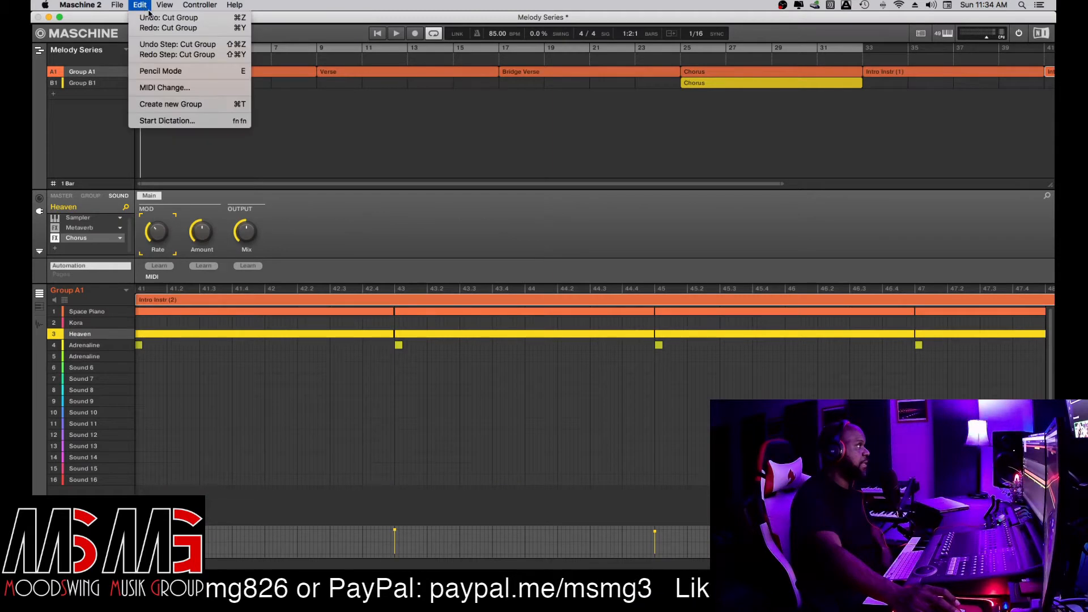
left_click(154, 19)
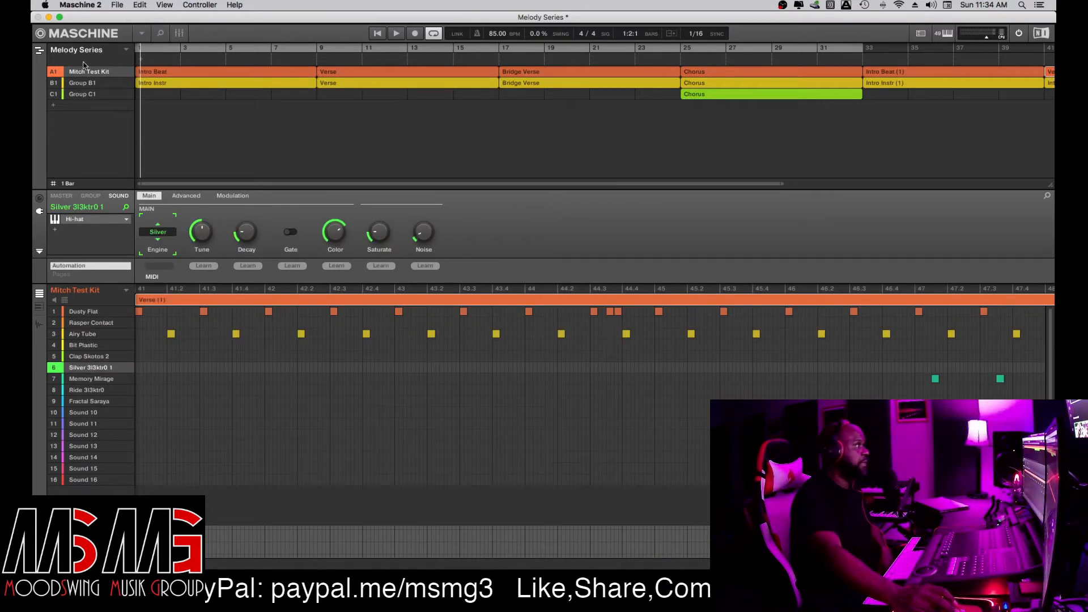
left_click(40, 53)
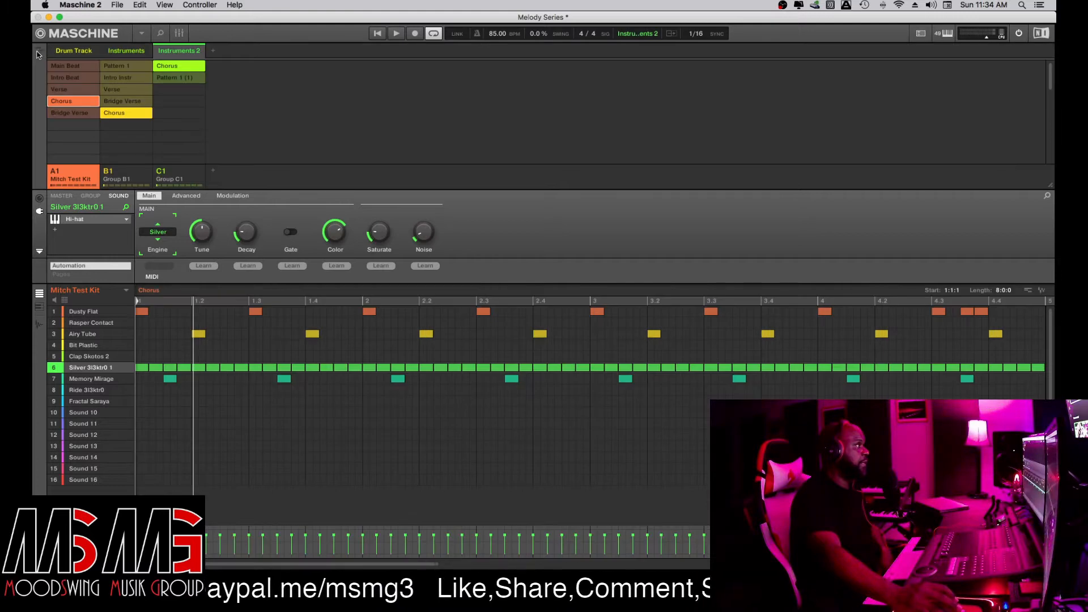
left_click(117, 5)
mouse_move(136, 7)
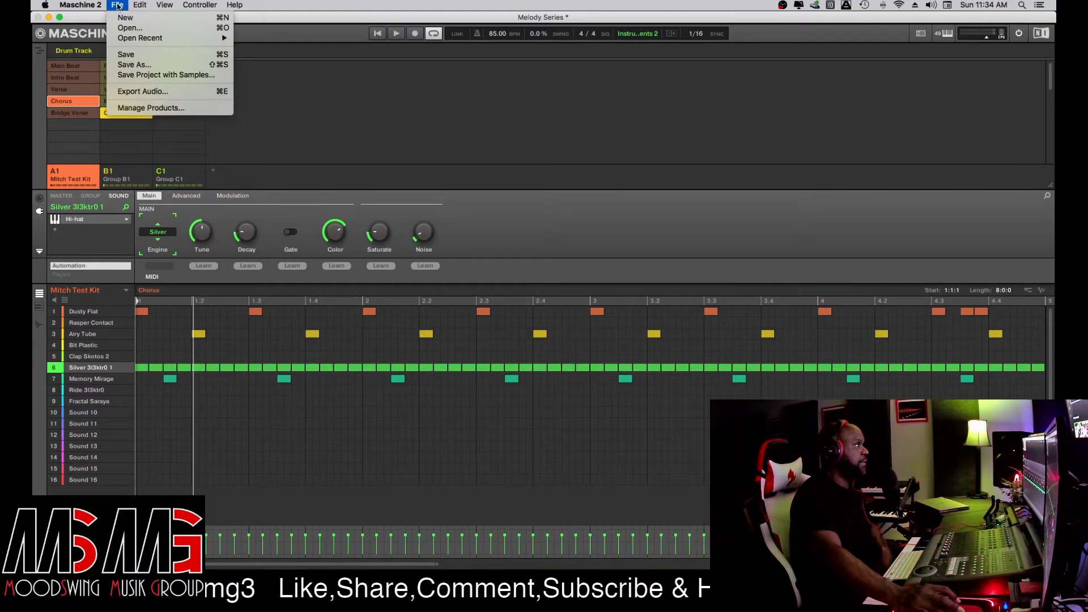
left_click(118, 7)
left_click(40, 51)
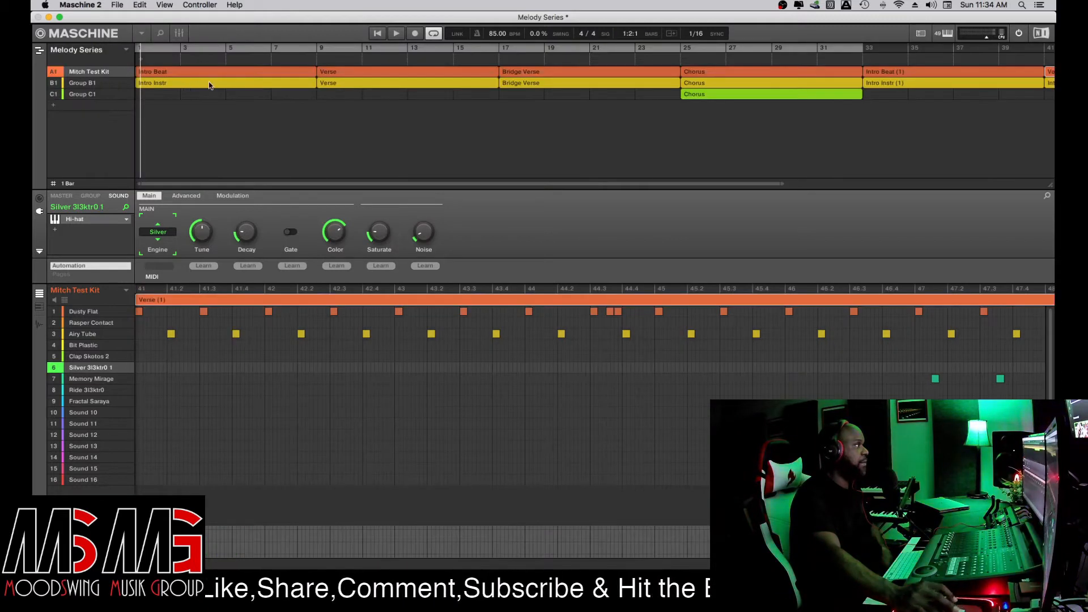
- Delete the Intro Instr (2) and Verse (1) clips starting at bar 41 of the arrangement
left_click_drag(449, 185, 451, 173)
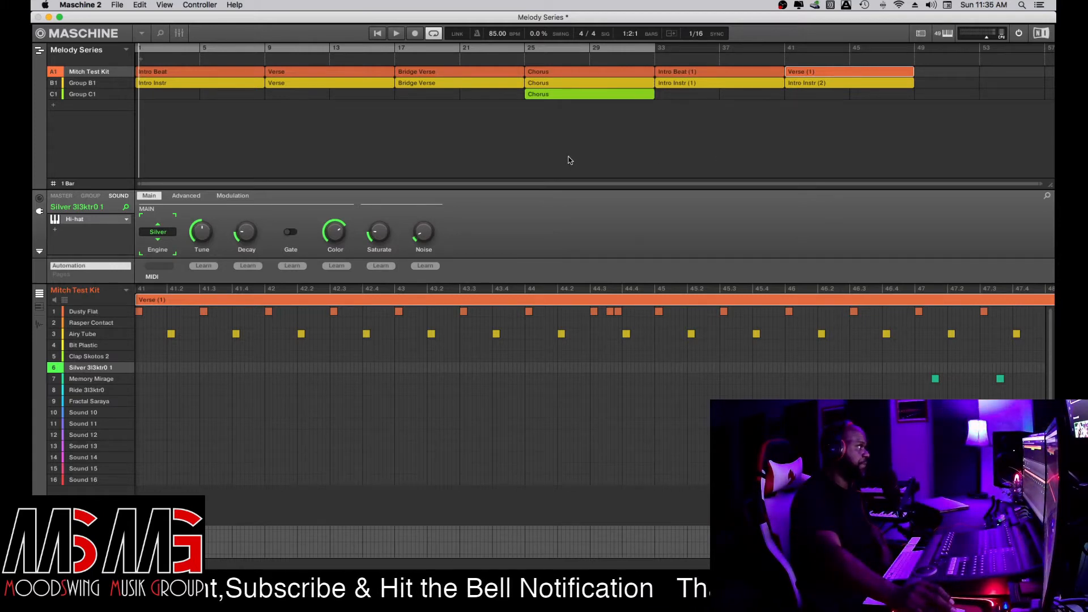
right_click(839, 86)
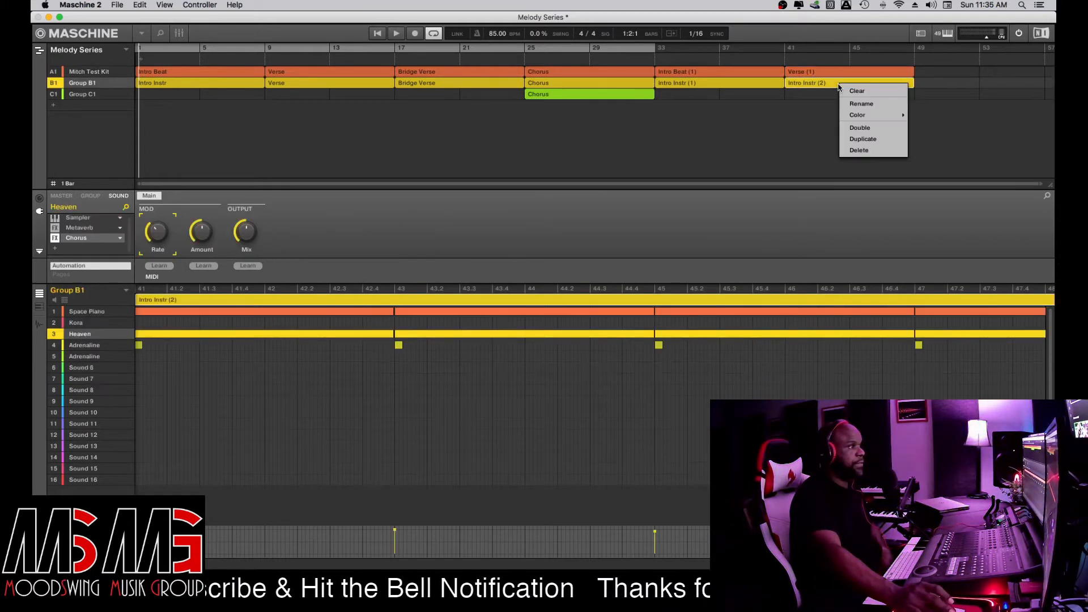
left_click(859, 151)
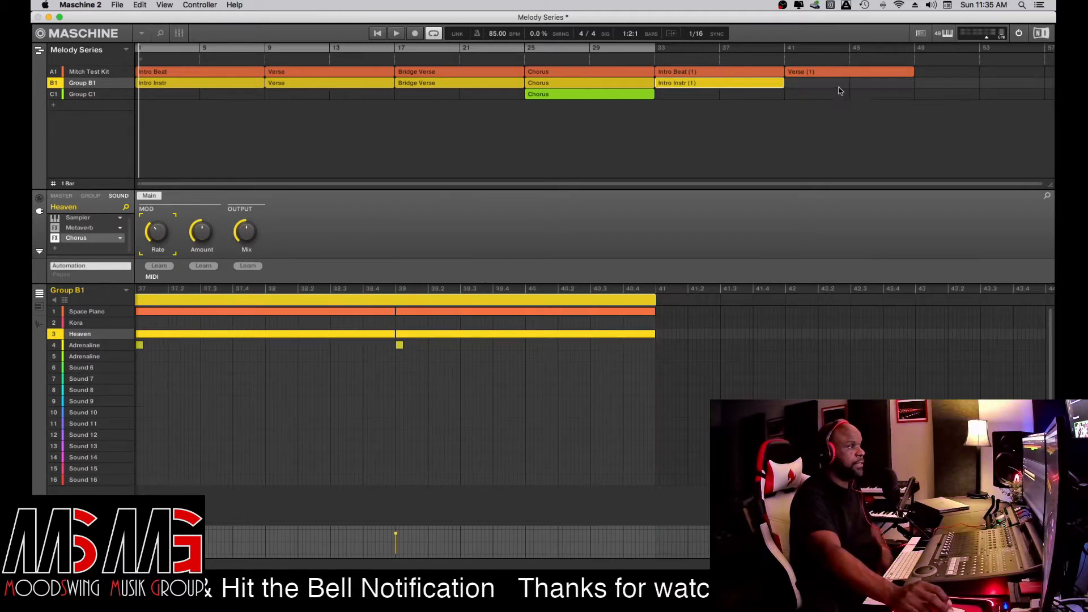
right_click(835, 73)
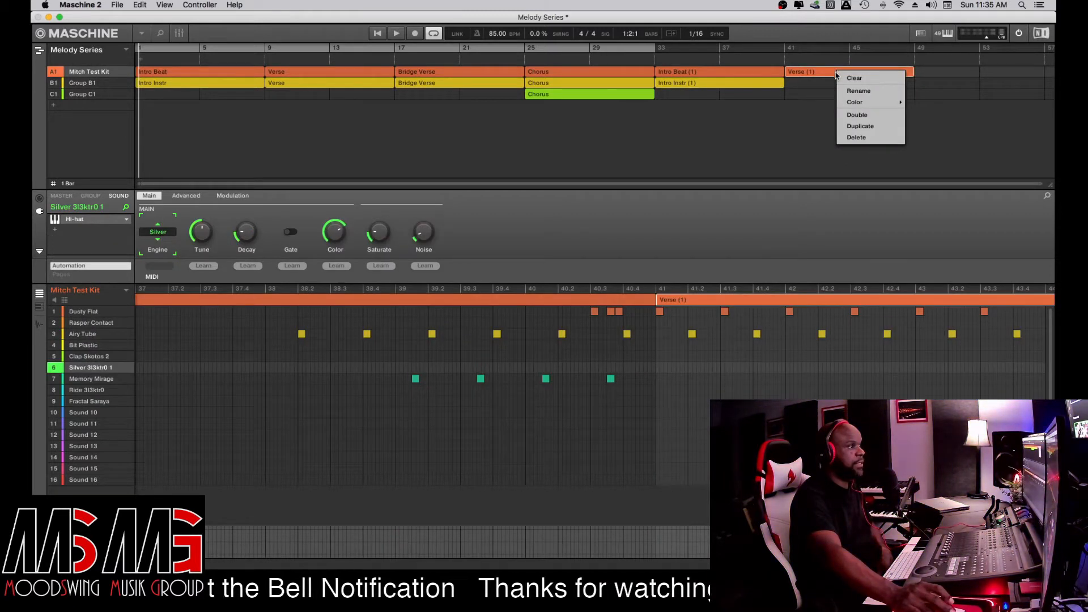
left_click(856, 138)
- Delete the Intro Beat (1) and Intro Instr (1) clips starting at bar 33
right_click(779, 75)
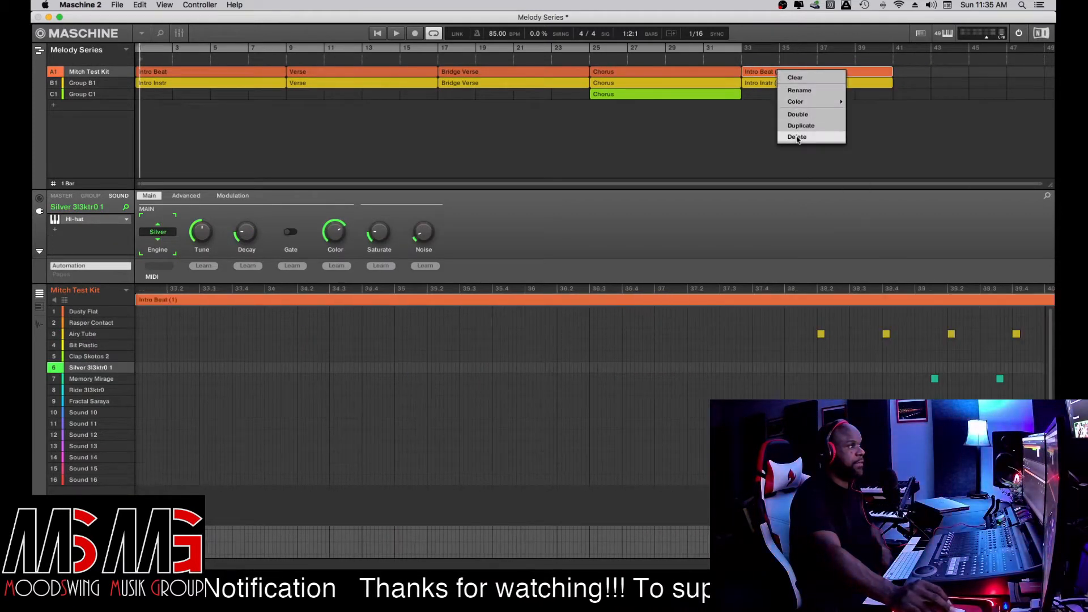
left_click(800, 138)
right_click(789, 85)
left_click(799, 141)
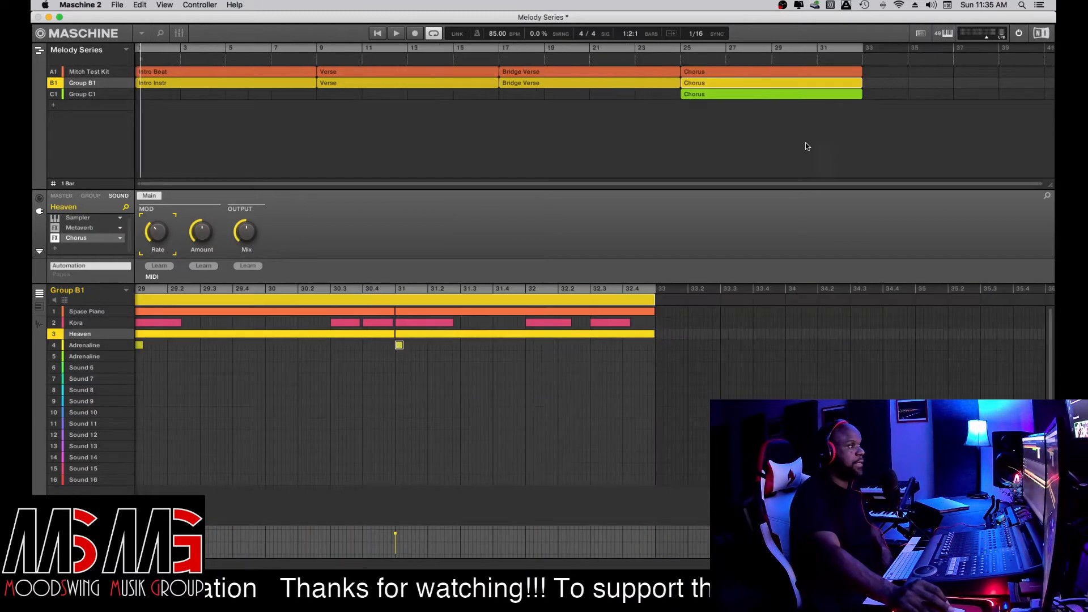
- Delete the Chorus clips of Mitch Test Kit, Group B1 and Group C1 at bar 25
right_click(743, 74)
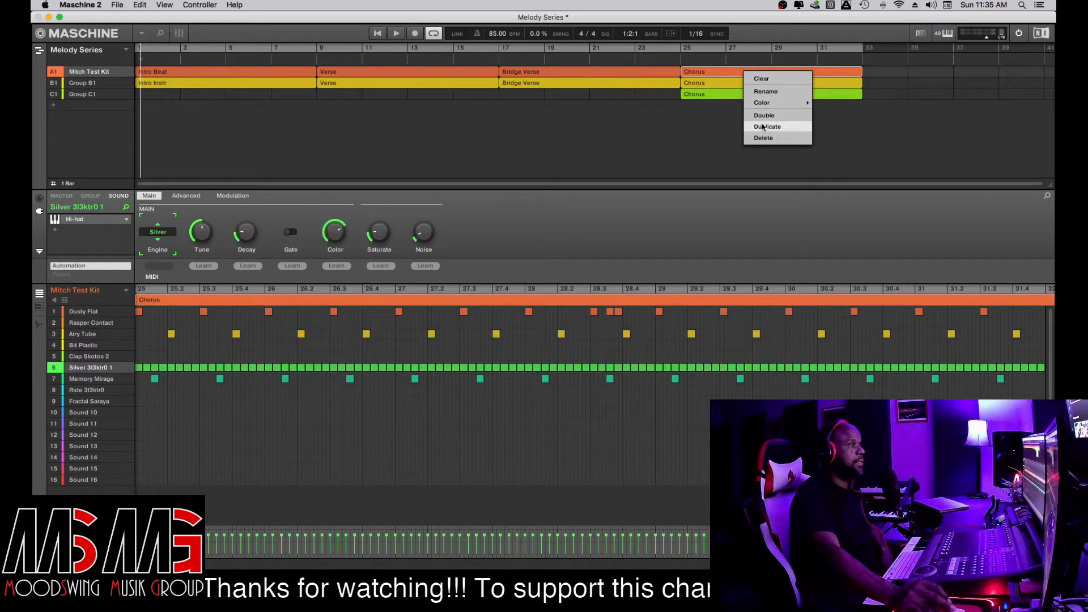
left_click(763, 135)
right_click(747, 84)
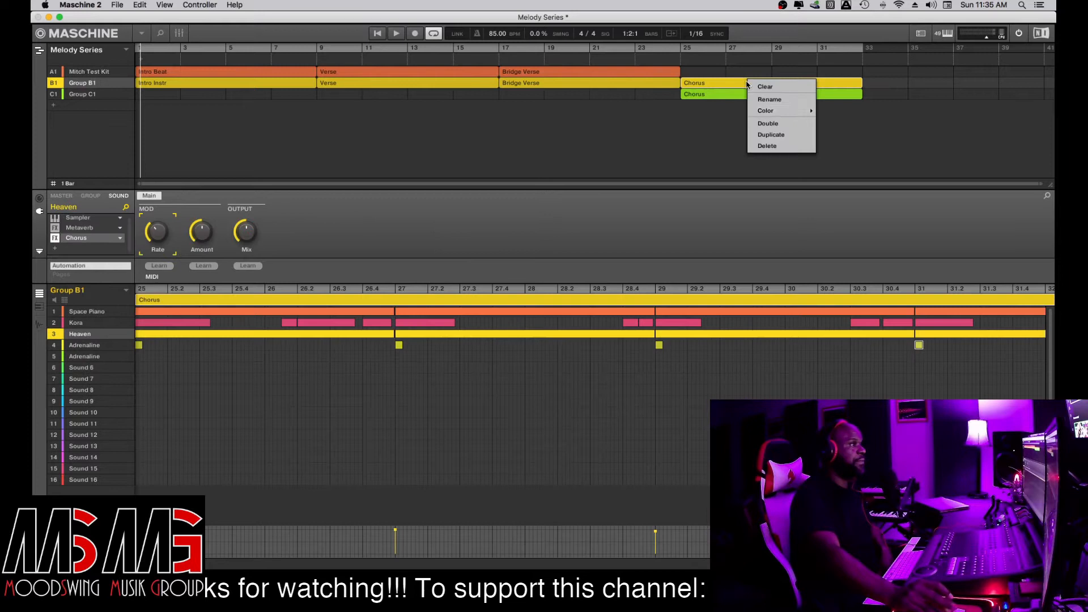
left_click(763, 142)
right_click(739, 97)
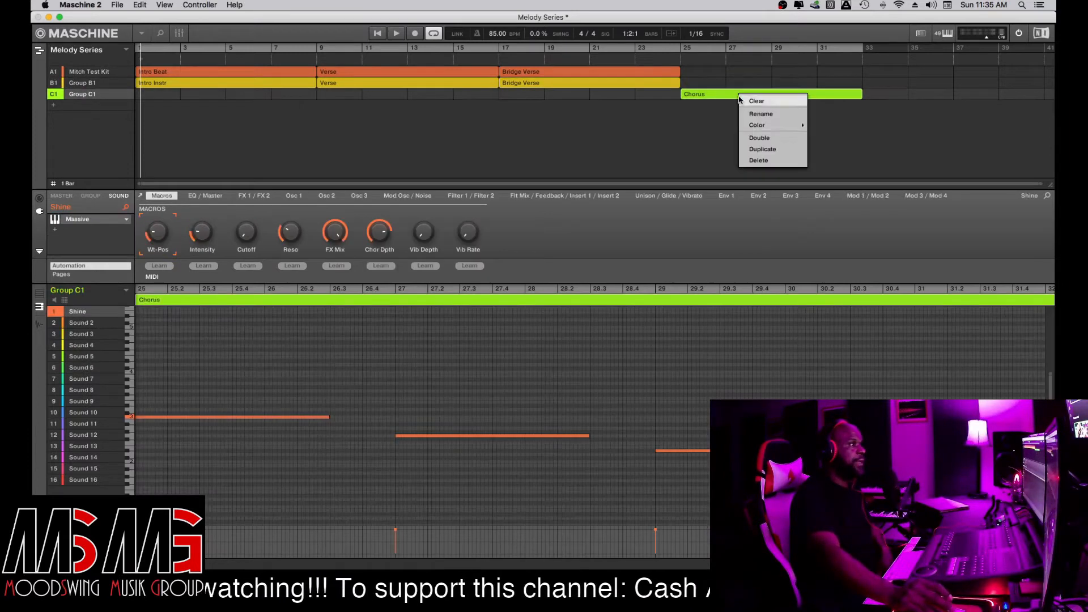
left_click(759, 158)
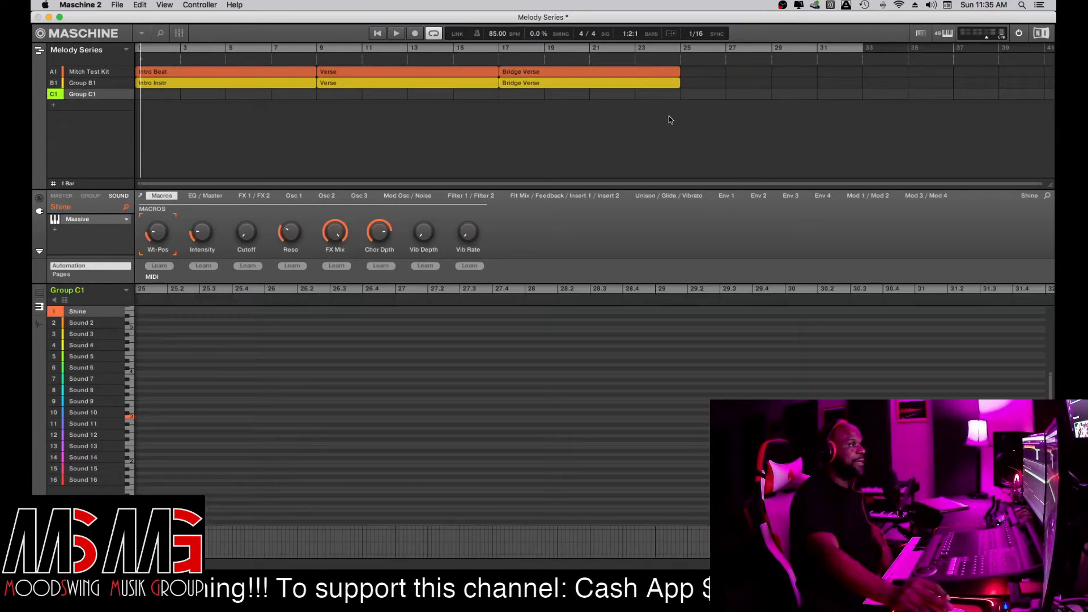
- Delete the Bridge Verse clips of Mitch Test Kit and Group B1 at bar 17
left_click(610, 72)
right_click(610, 72)
left_click(631, 135)
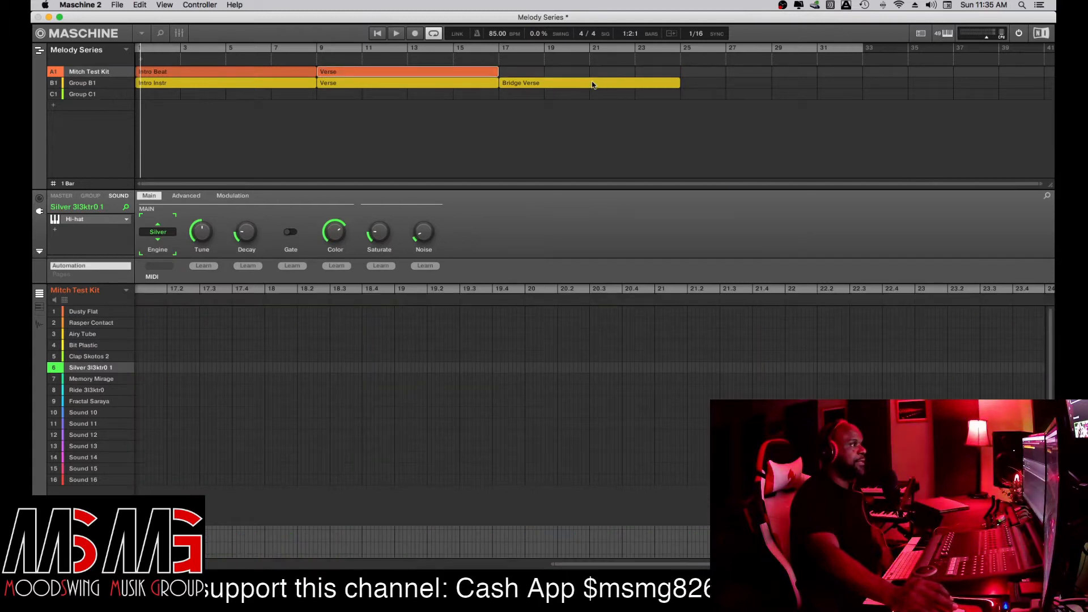
right_click(593, 85)
left_click(614, 146)
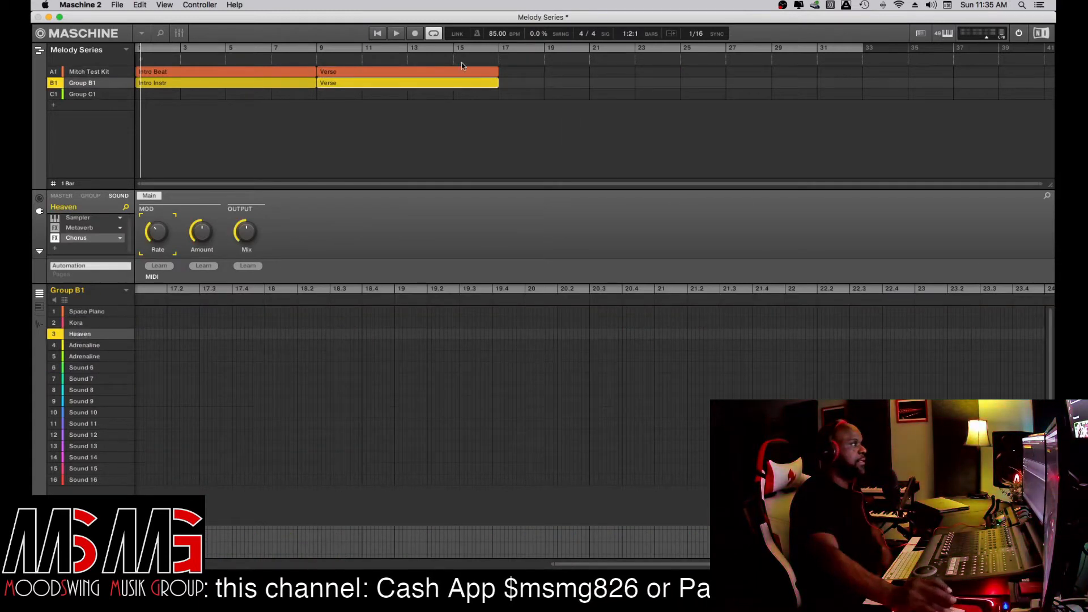
- Delete the Verse clips of Mitch Test Kit and Group B1 at bar 9
right_click(414, 72)
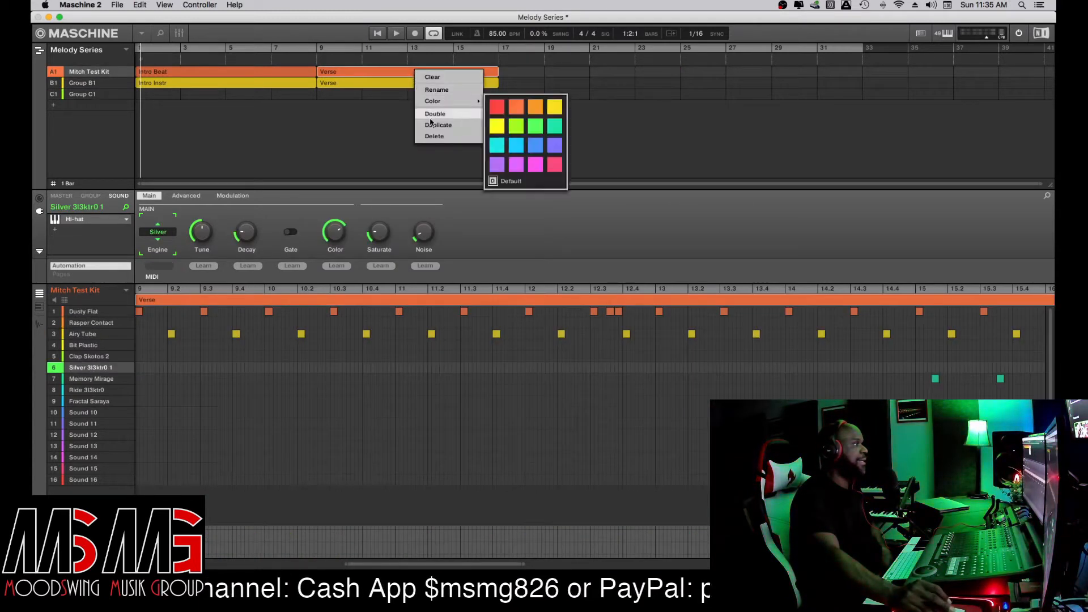
left_click(435, 138)
right_click(398, 83)
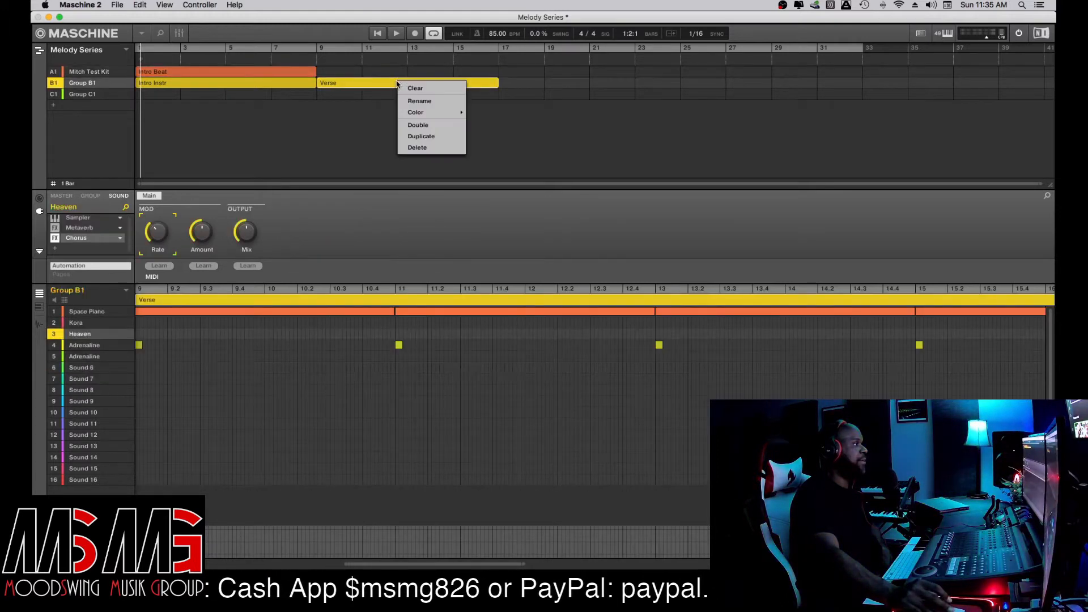
left_click(407, 143)
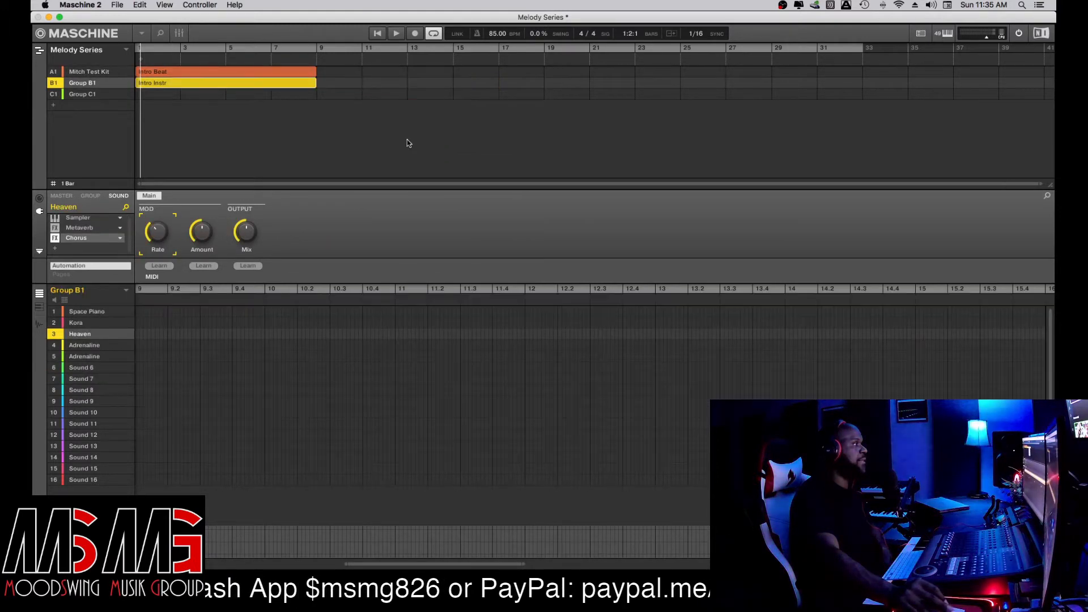
- Delete the Intro Beat and Intro Instr clips at bar 1 of the arrangement
right_click(264, 73)
left_click(273, 137)
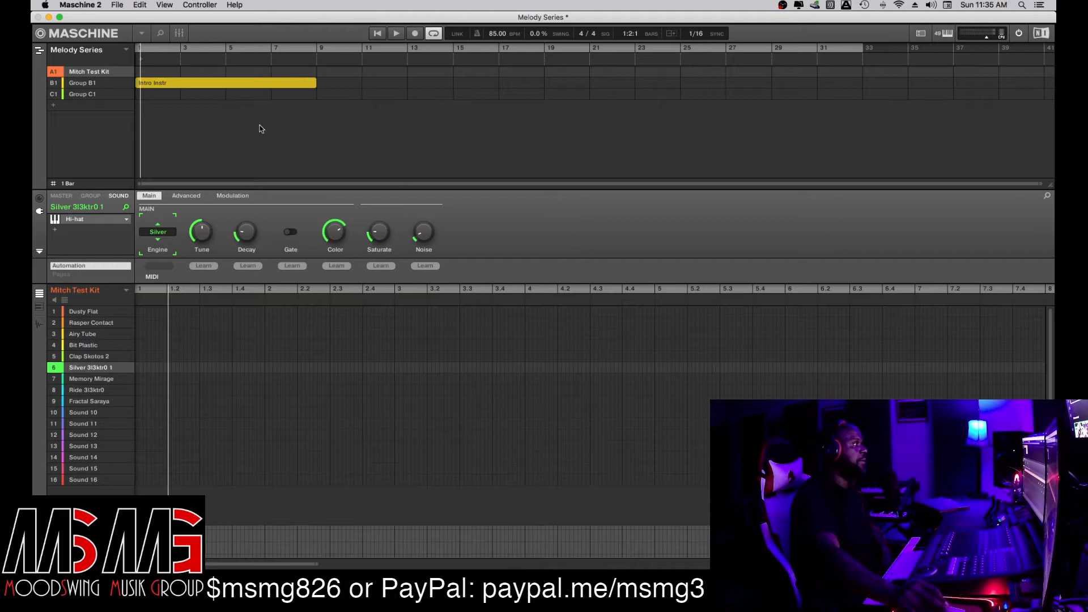
right_click(221, 88)
left_click(274, 147)
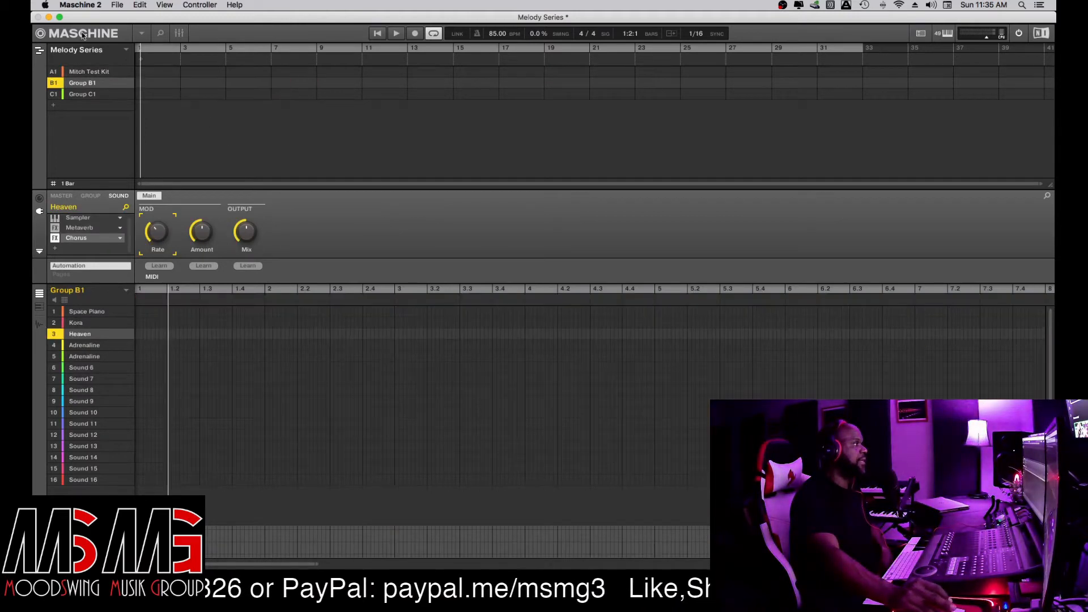
- Switch from the song arrangement to the scene and pattern overview and rename the Drum Track scene as Intro
left_click(39, 51)
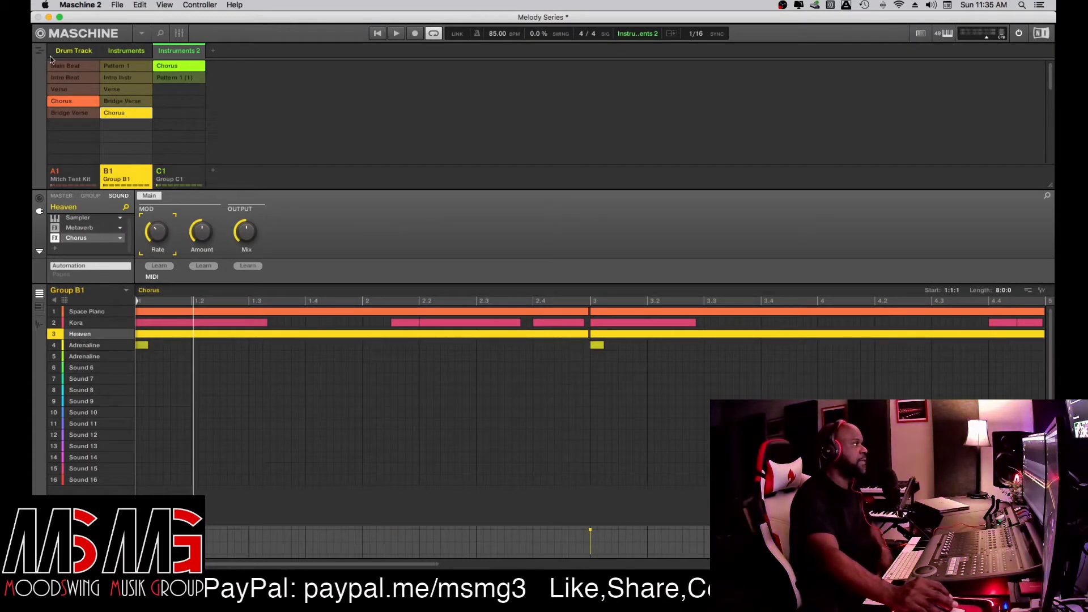
left_click(39, 51)
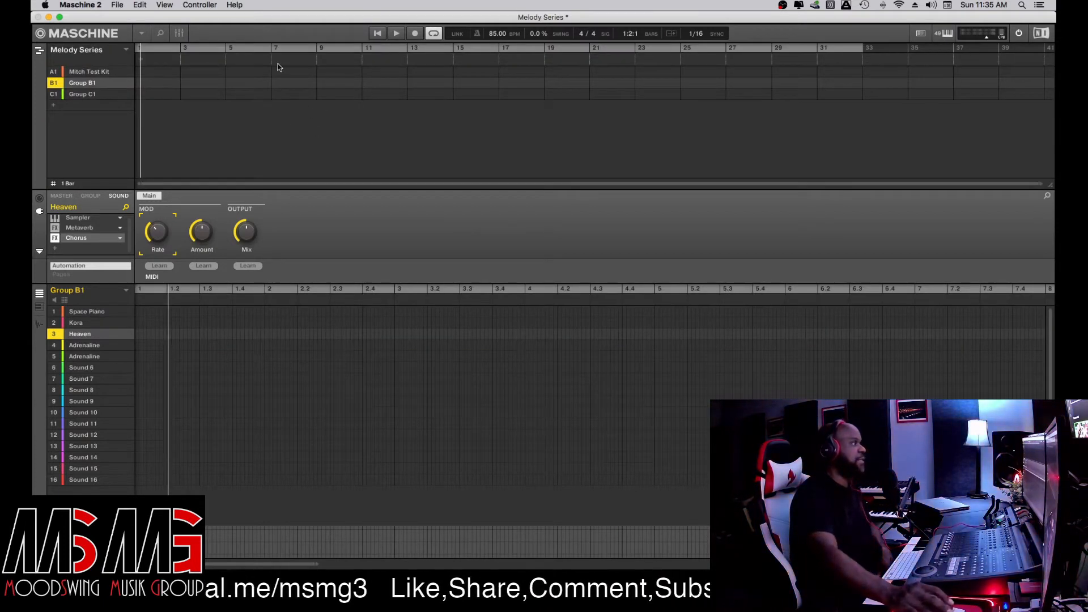
left_click(40, 51)
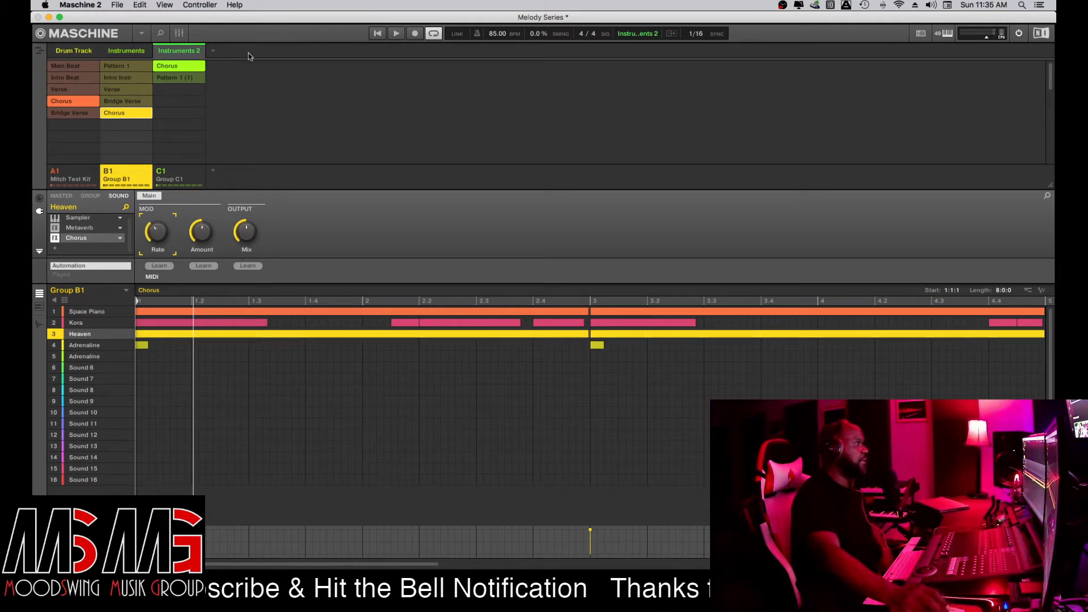
right_click(74, 51)
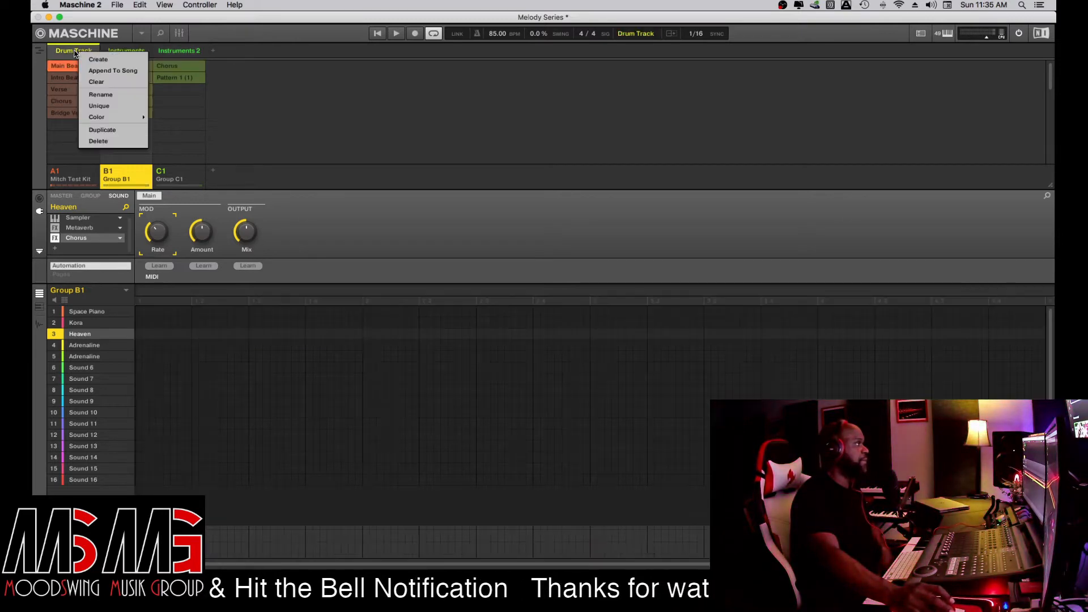
left_click(104, 96)
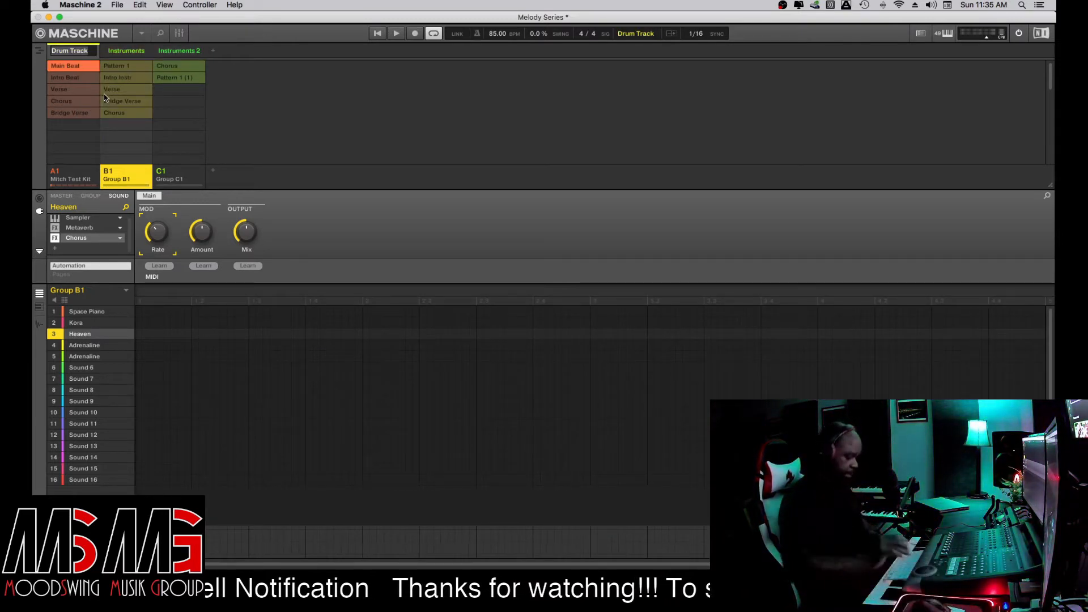
type("Intro")
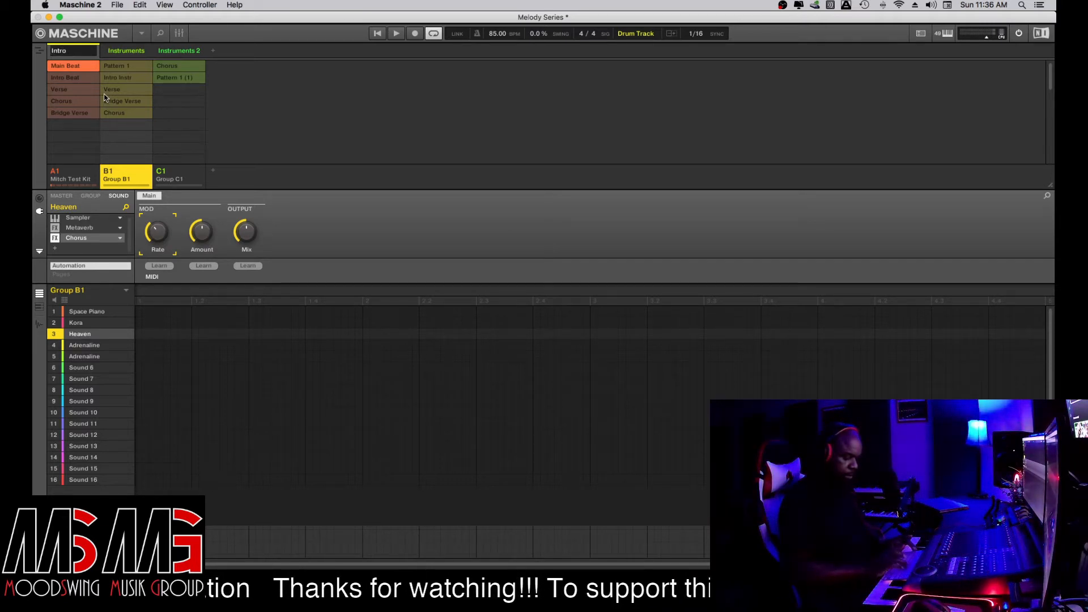
key("Return")
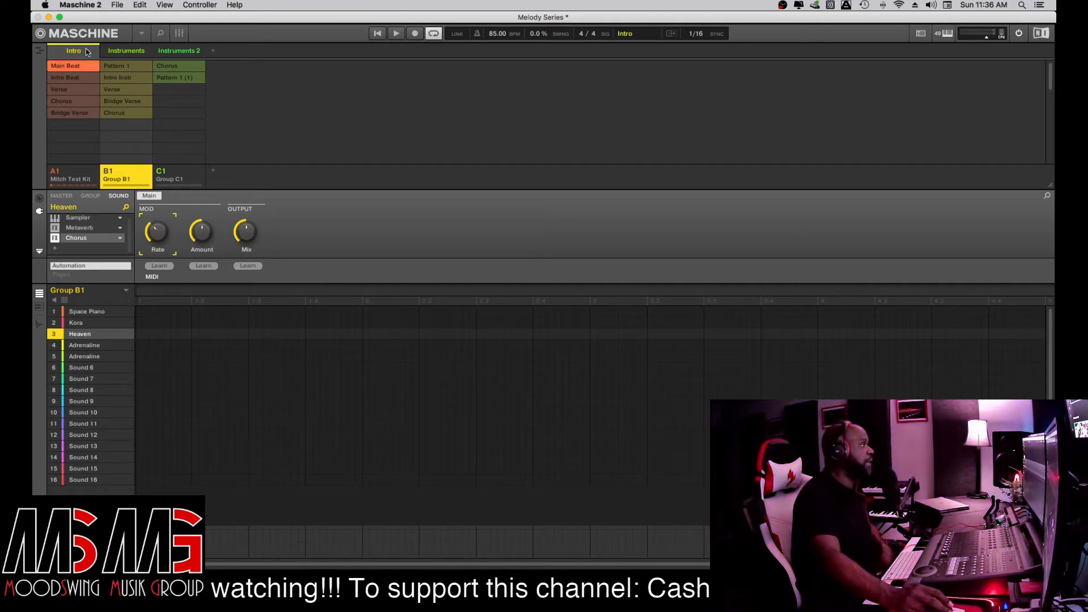
- Assign the Intro Beat and Intro Instr patterns to the Intro scene and play it back with the full pattern length in view
left_click(71, 77)
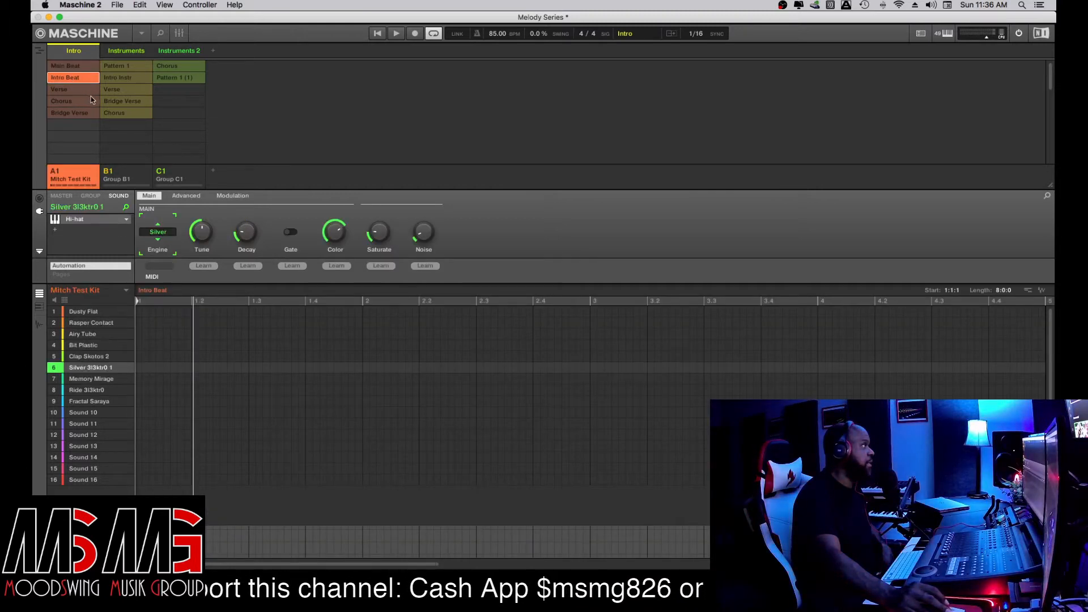
left_click(124, 79)
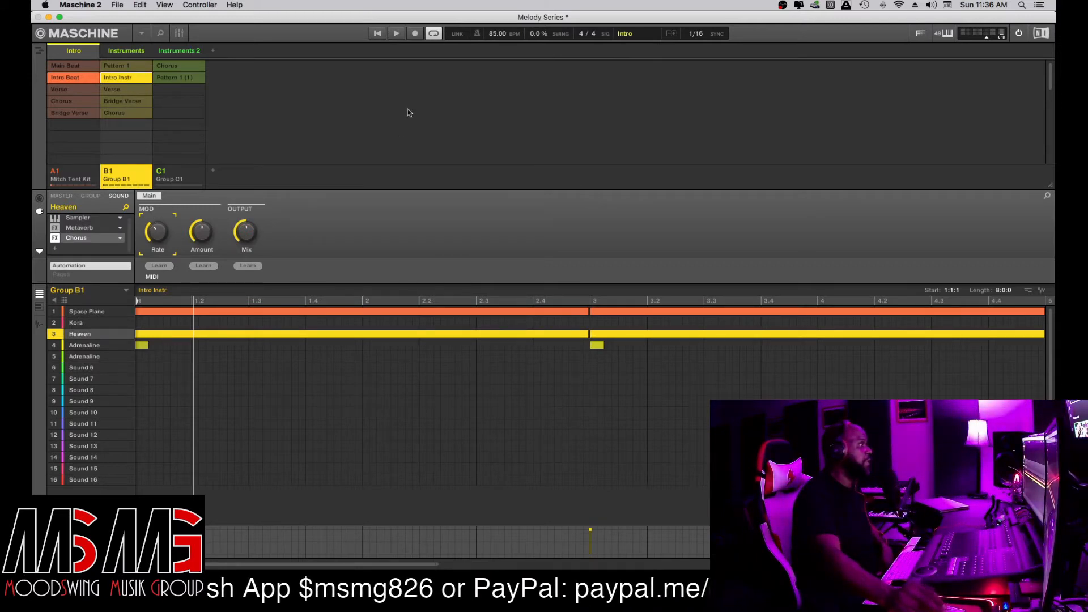
left_click(396, 34)
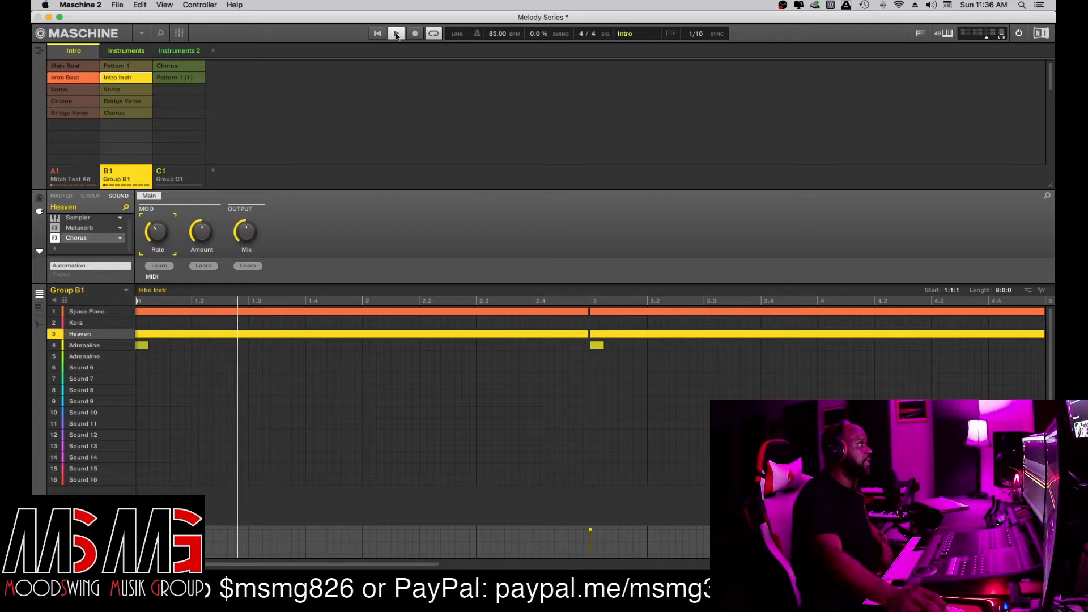
left_click(381, 35)
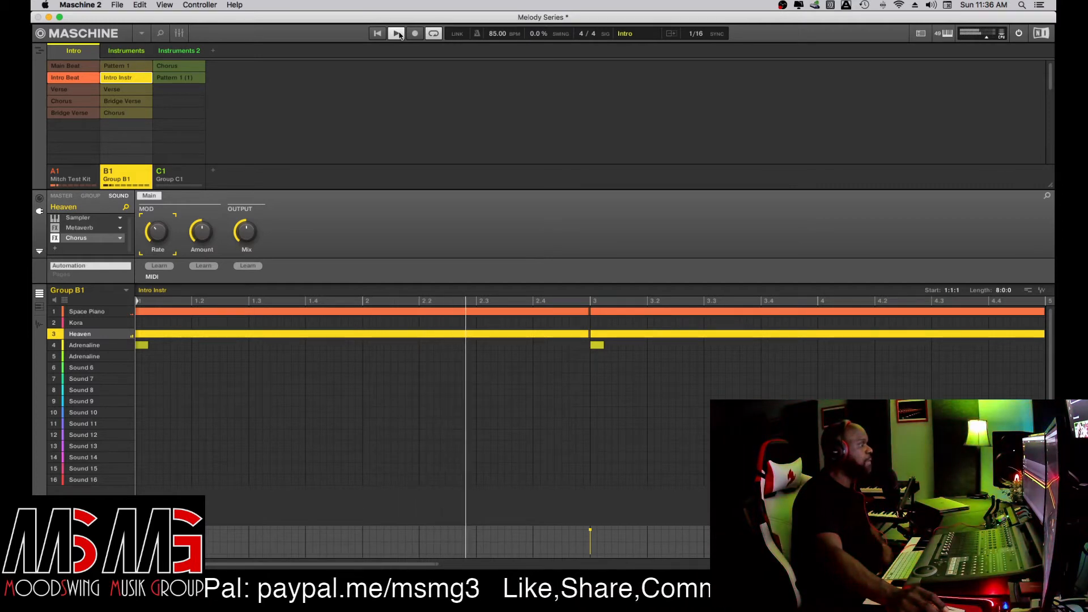
double_click(311, 565)
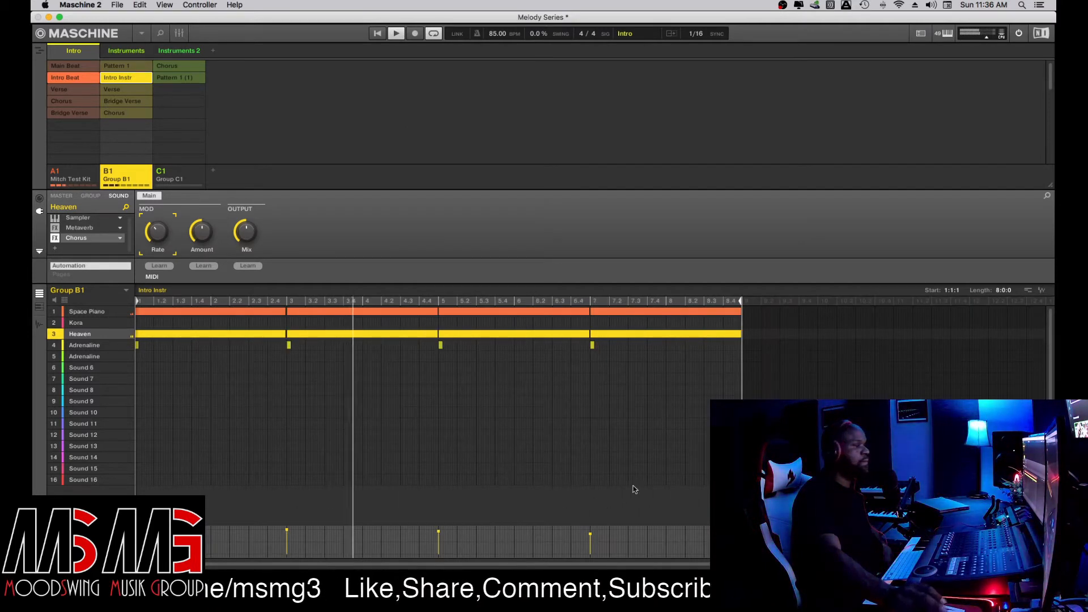
double_click(1050, 482)
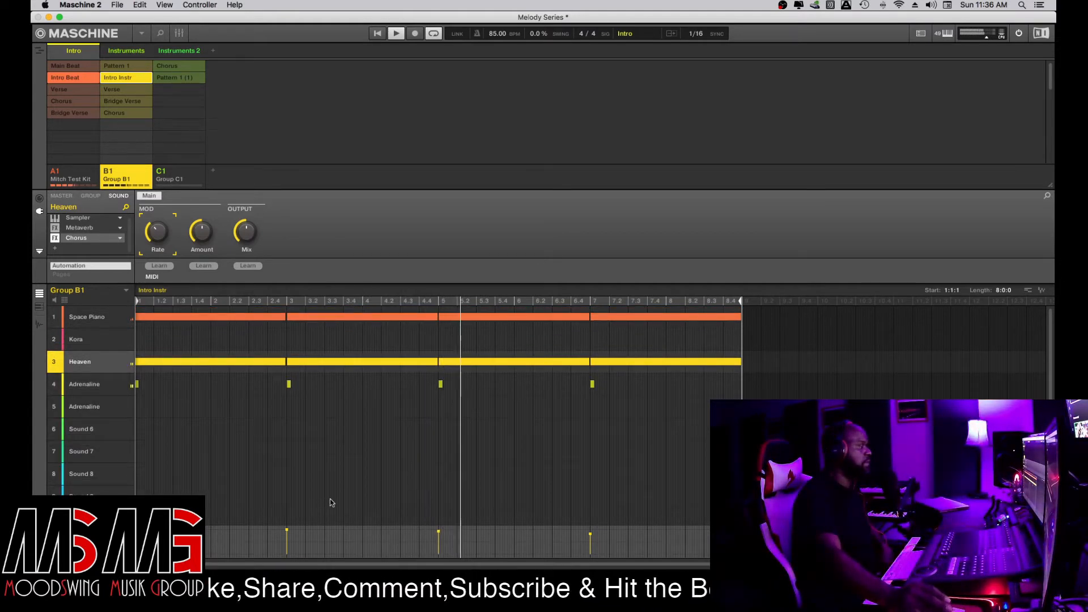
- Rename the Instruments scene as Verse
left_click(127, 52)
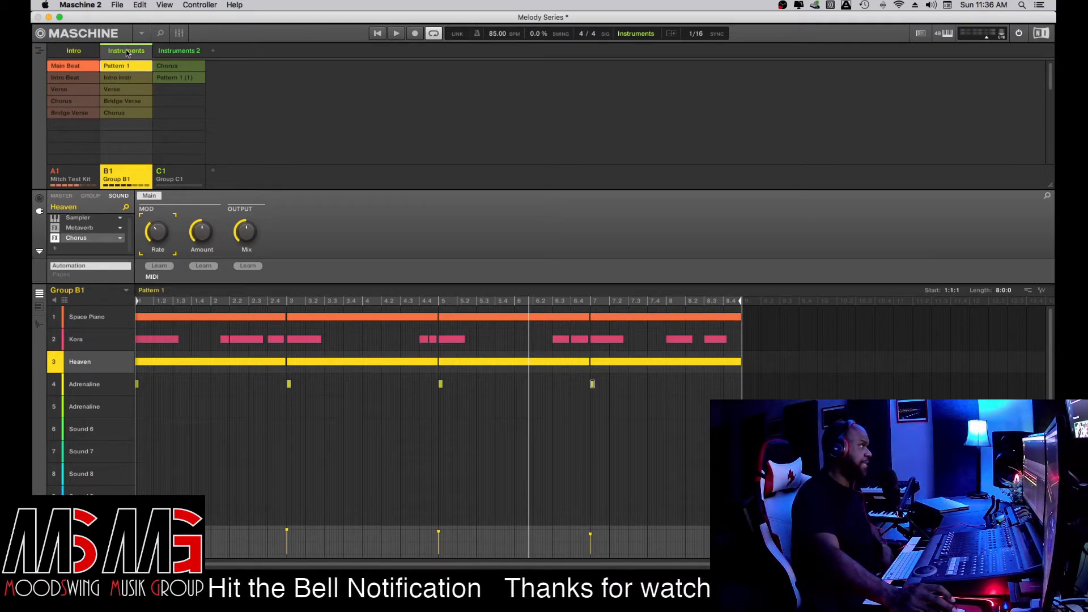
right_click(128, 52)
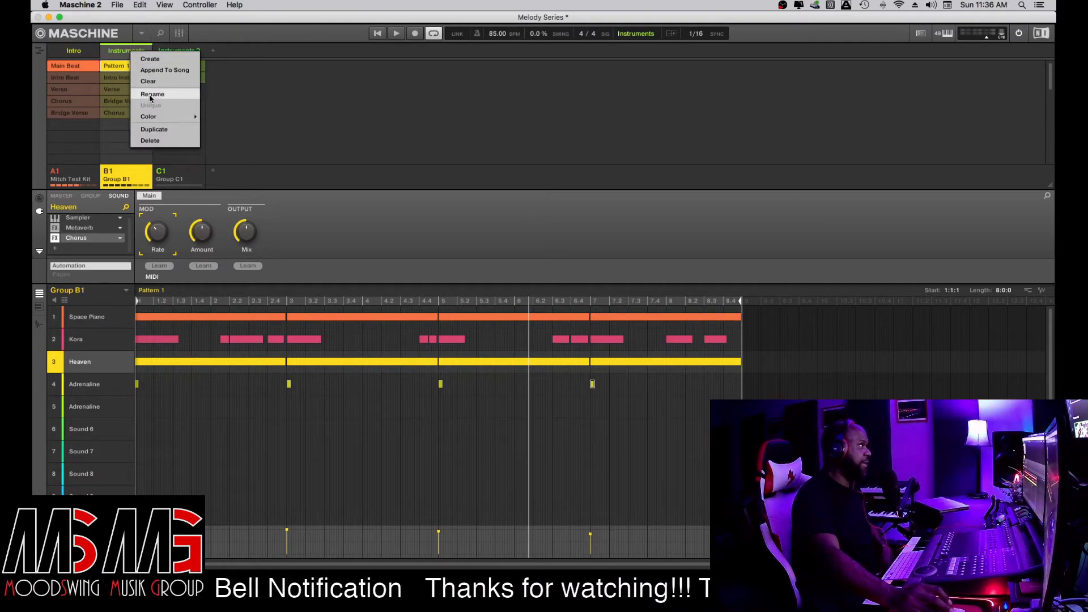
left_click(150, 94)
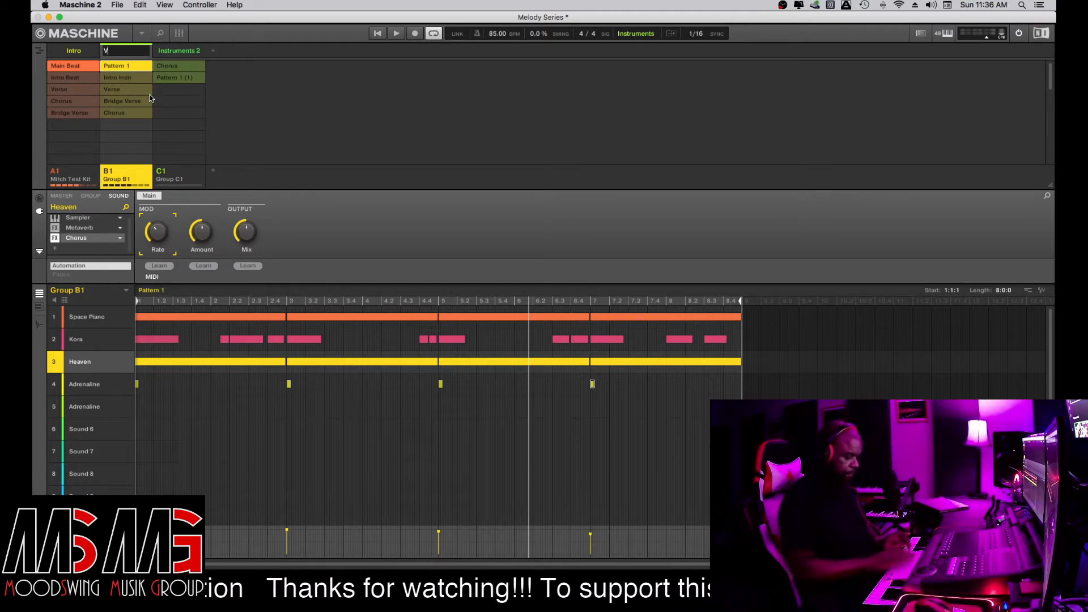
key("Return")
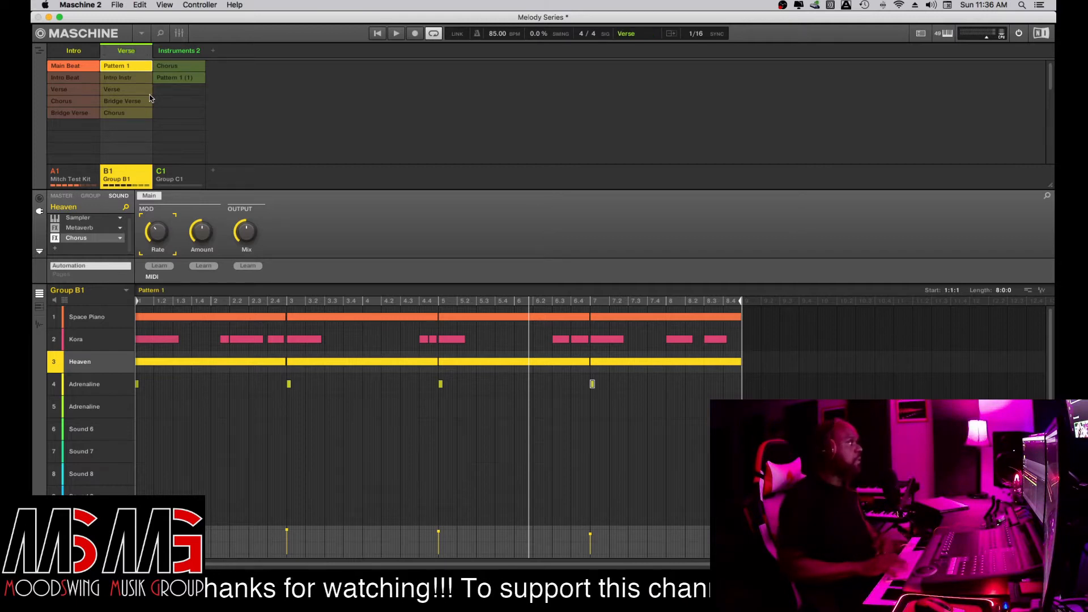
- Assign the Verse patterns of Mitch Test Kit and Group B1 to the Verse scene and play it back
left_click(67, 90)
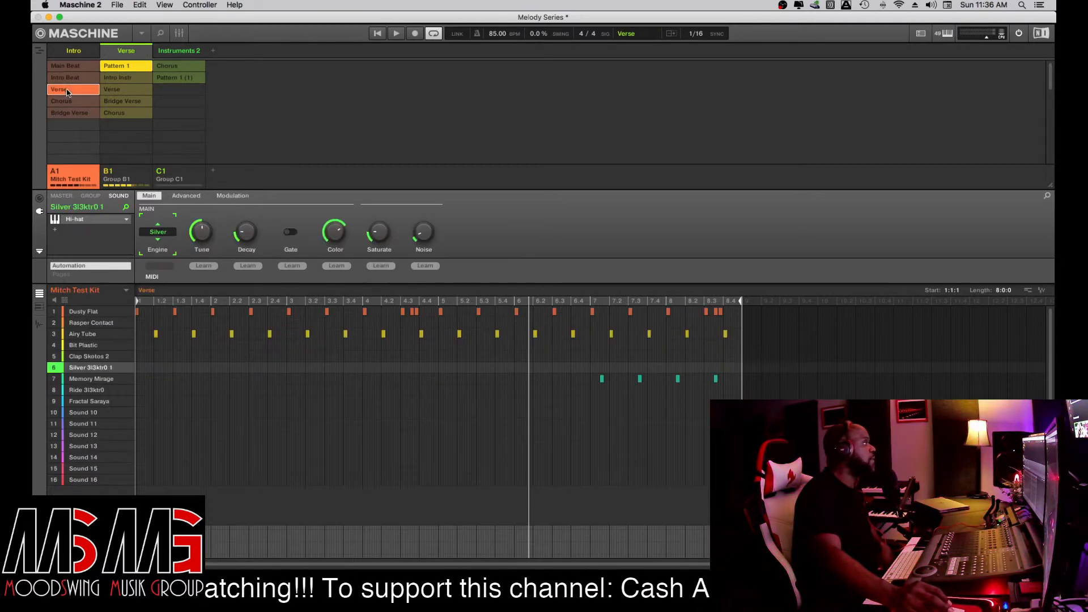
left_click(125, 92)
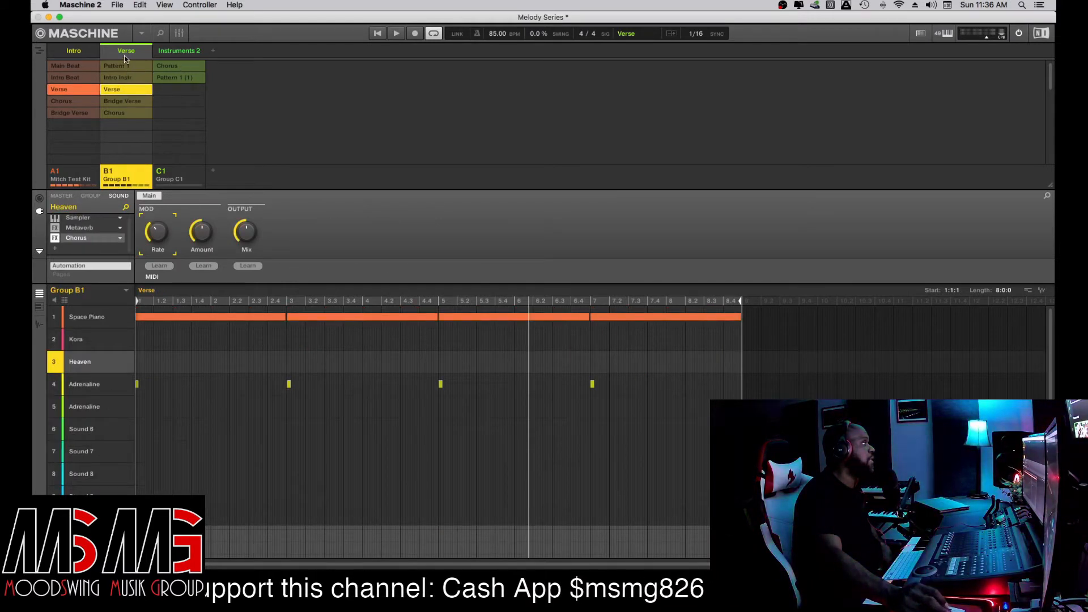
left_click(395, 34)
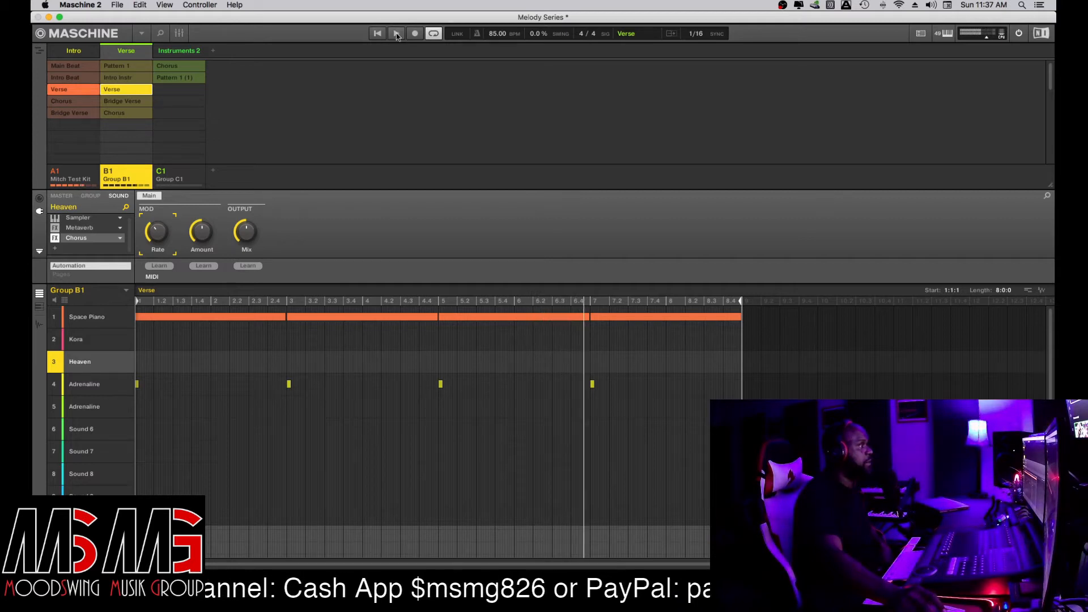
left_click(394, 34)
left_click(393, 35)
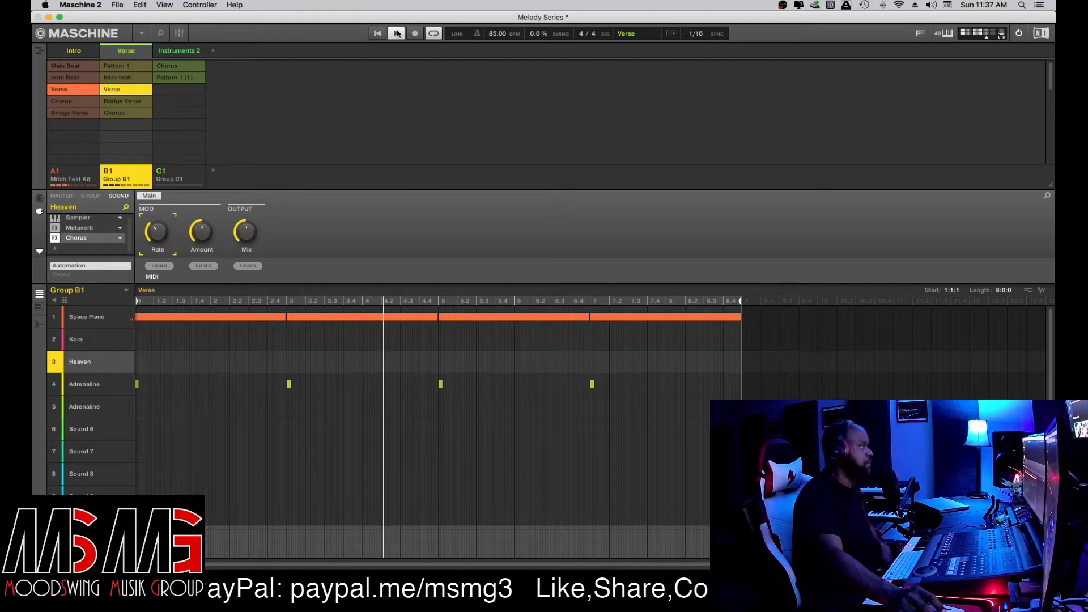
left_click(74, 90)
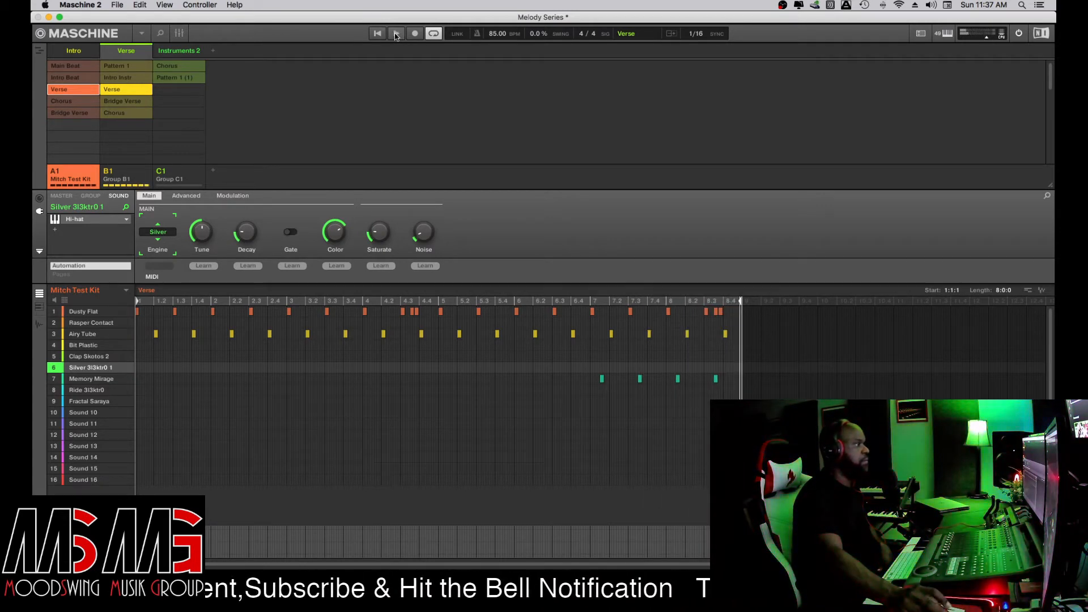
- Rename the Instruments 2 scene as Verse Bridge
left_click(179, 52)
right_click(181, 51)
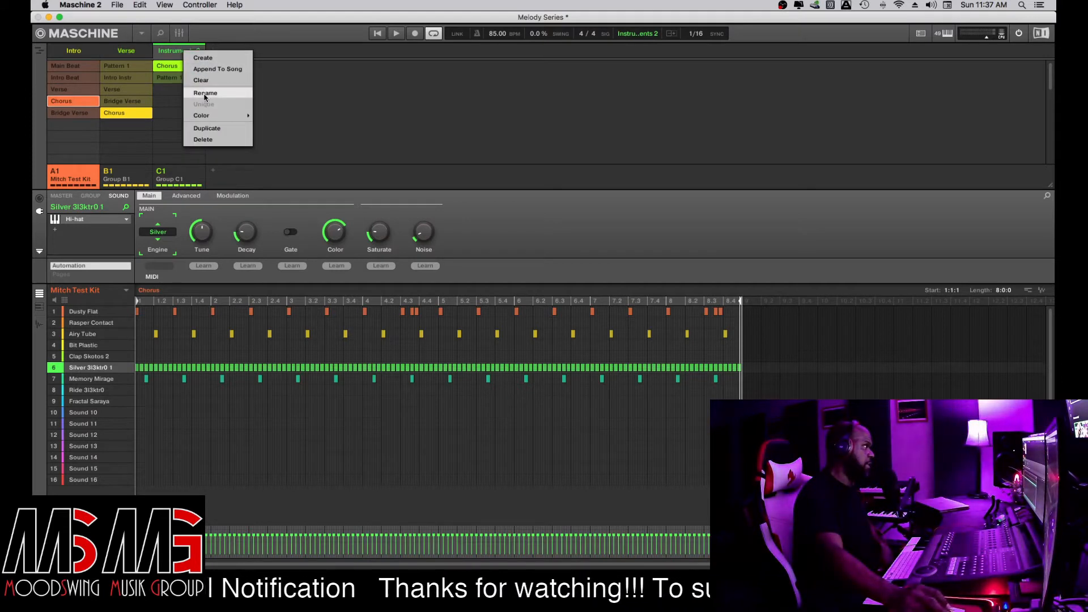
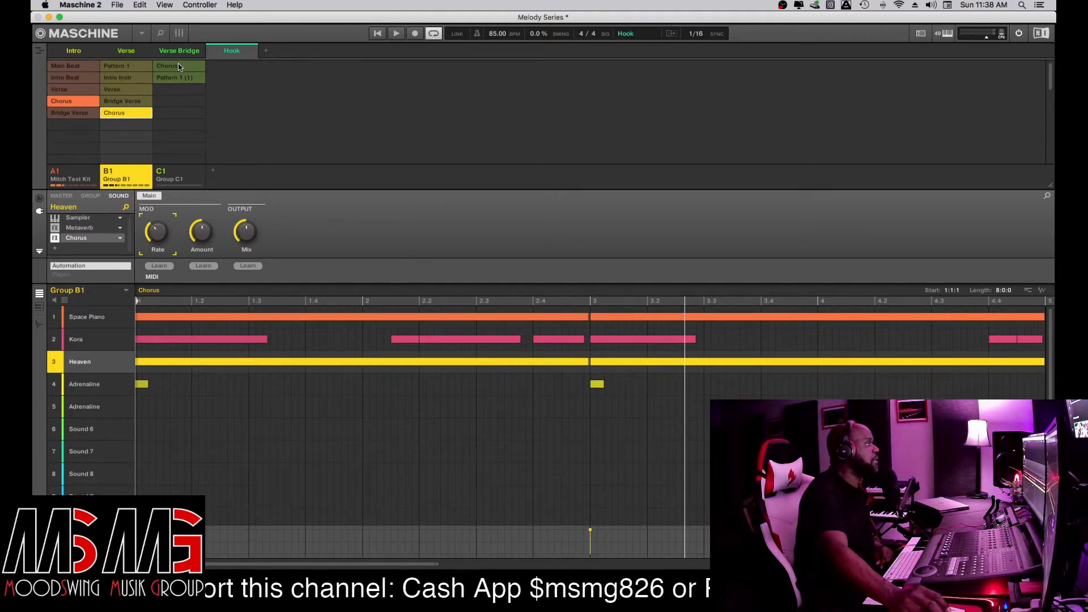
- Rename the Hook scene as Chorus and play it back from the start
right_click(233, 54)
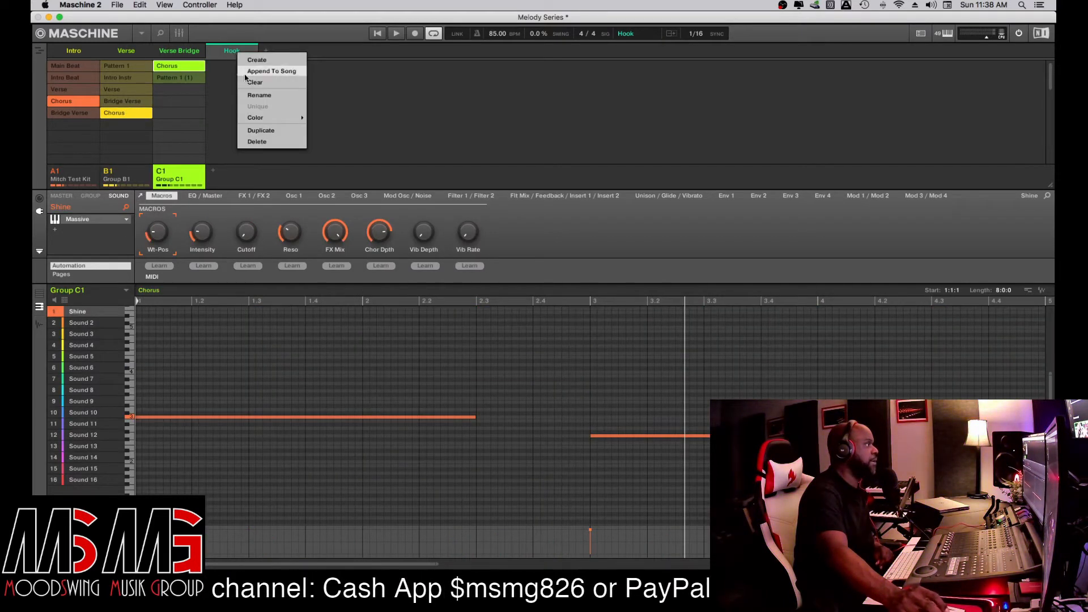
left_click(259, 94)
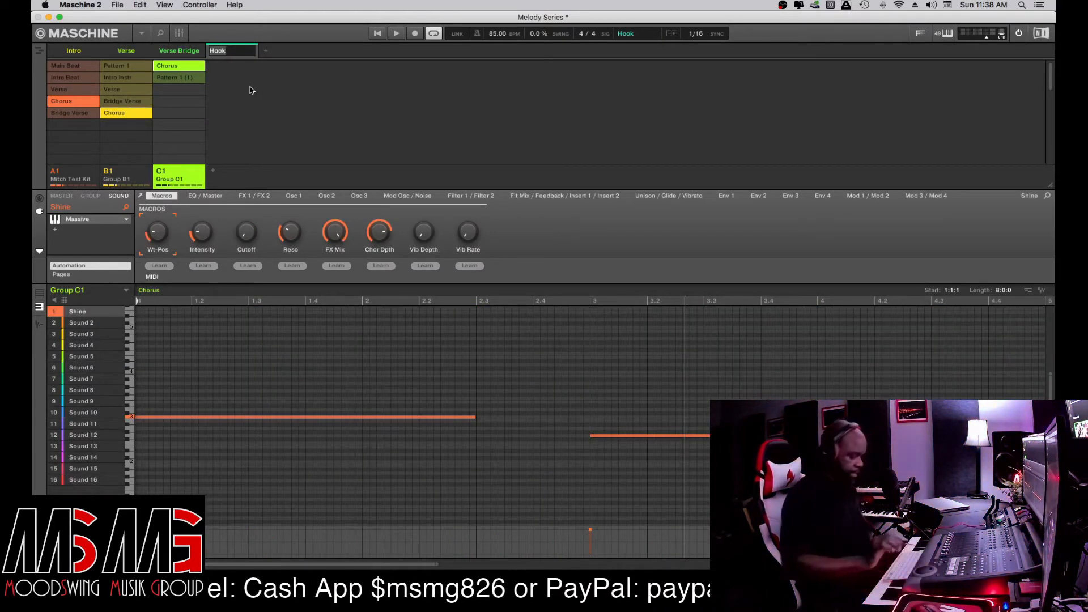
type("Chorus")
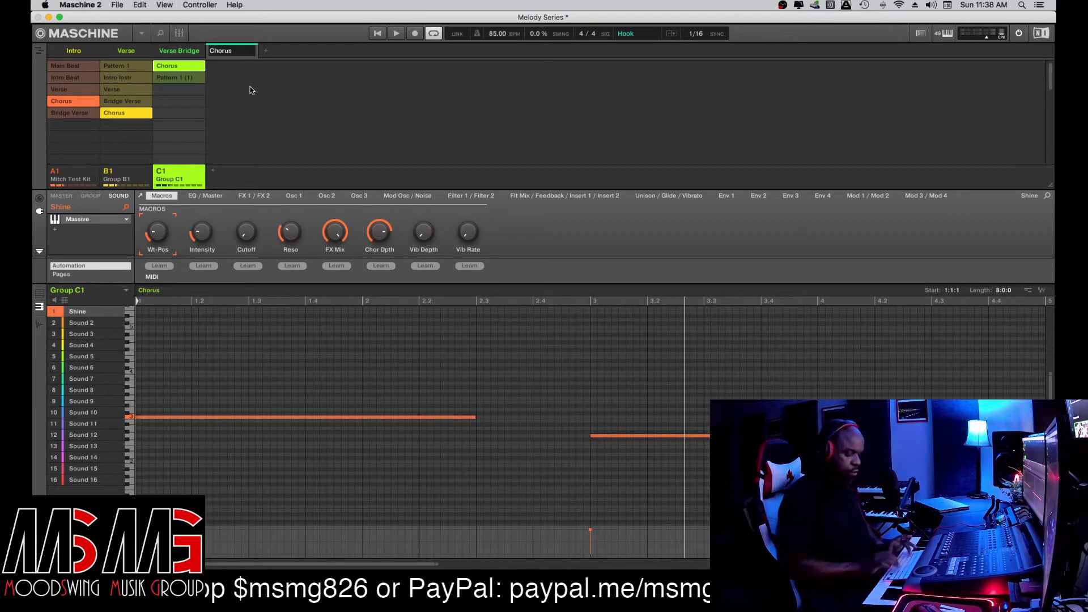
key("Return")
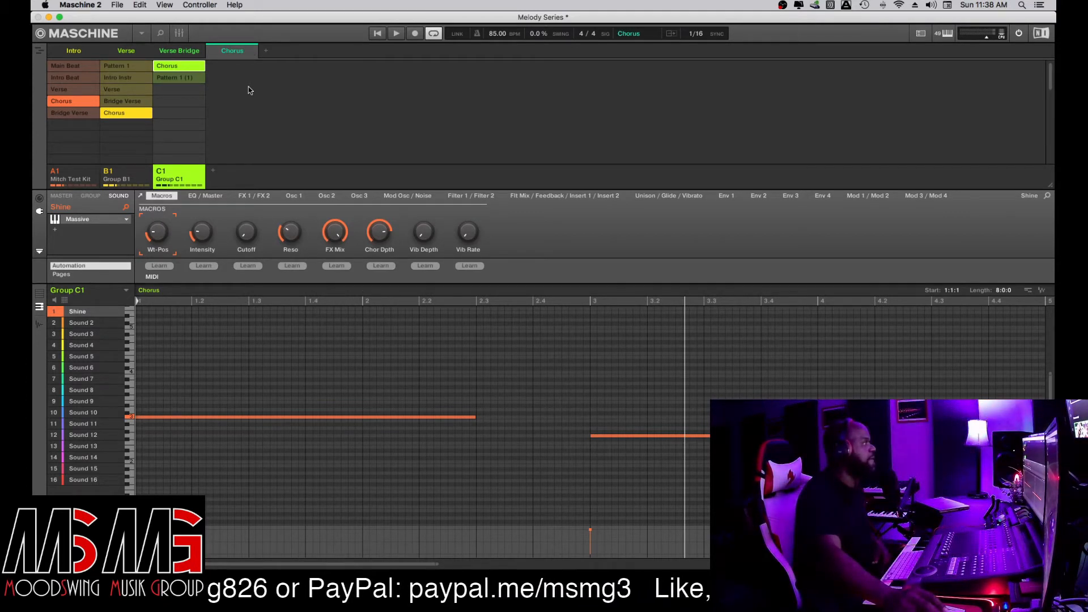
left_click(378, 34)
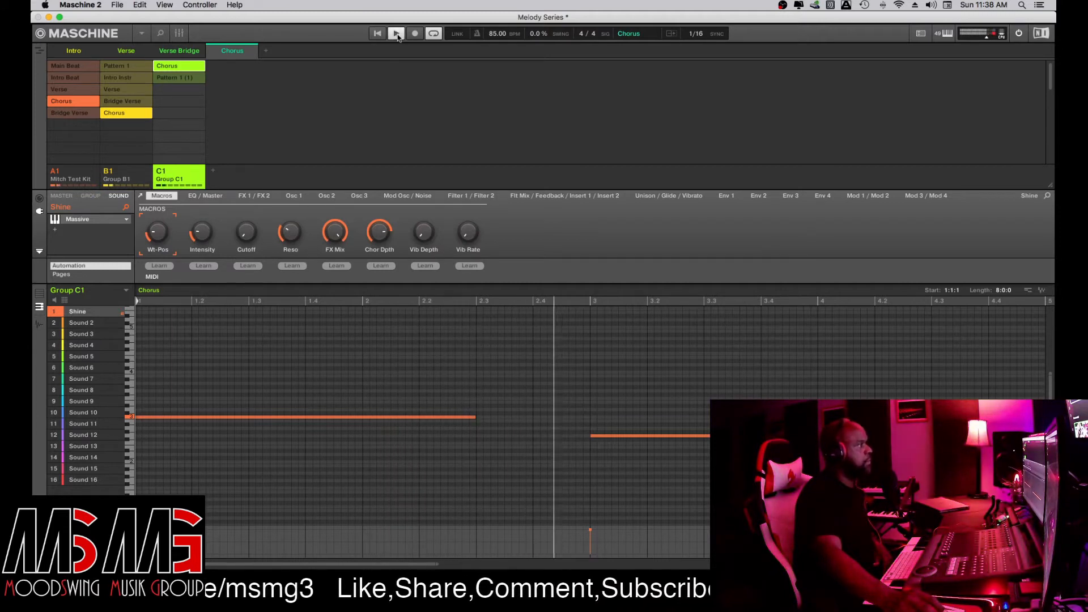
left_click(397, 35)
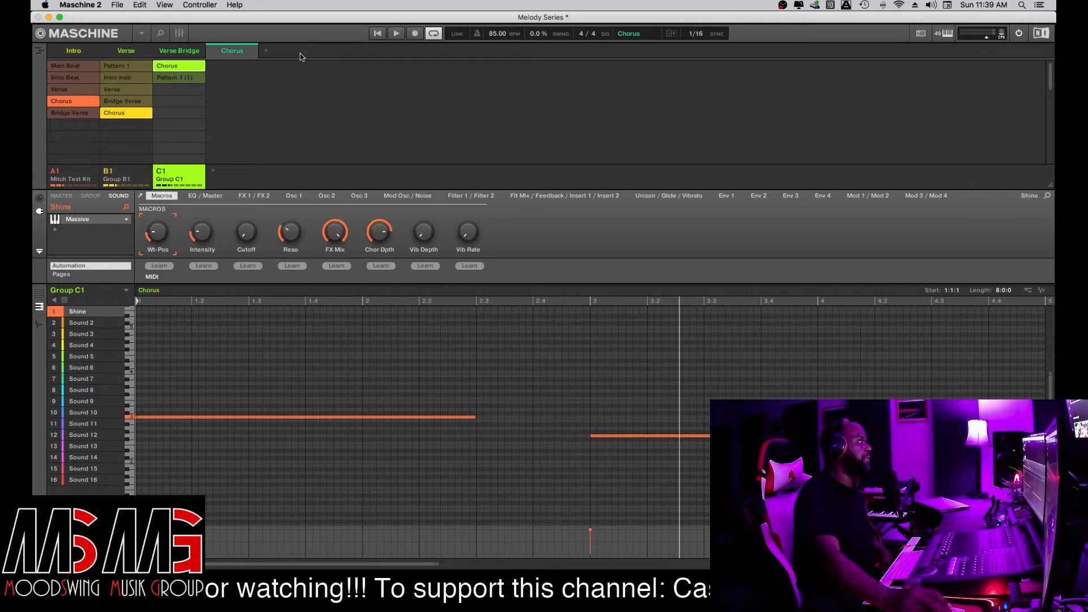
- Create a new scene after Chorus and name it Verse 2
left_click(266, 51)
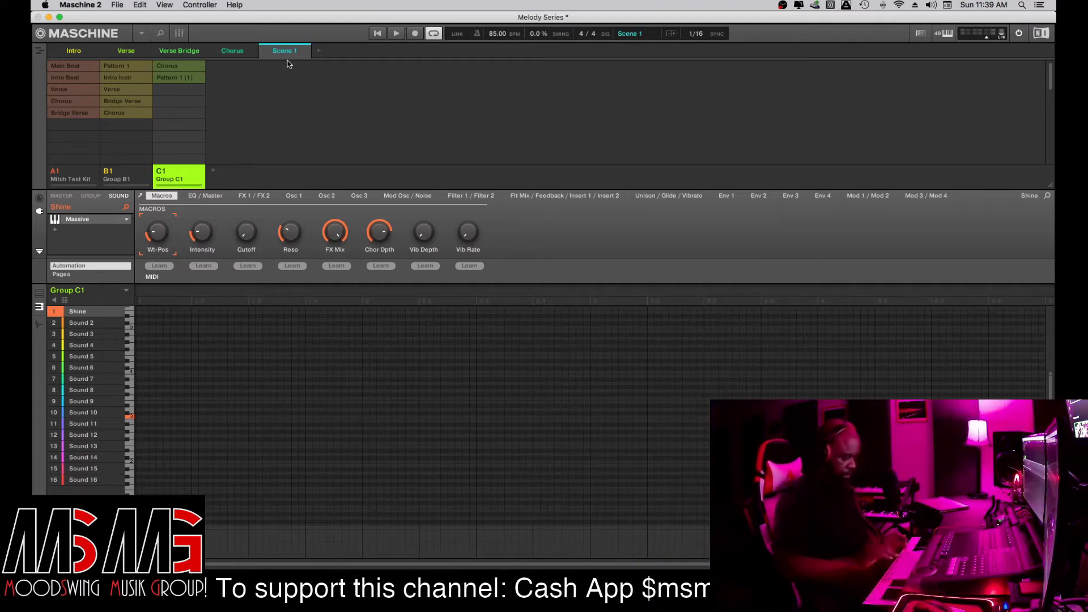
key("F10")
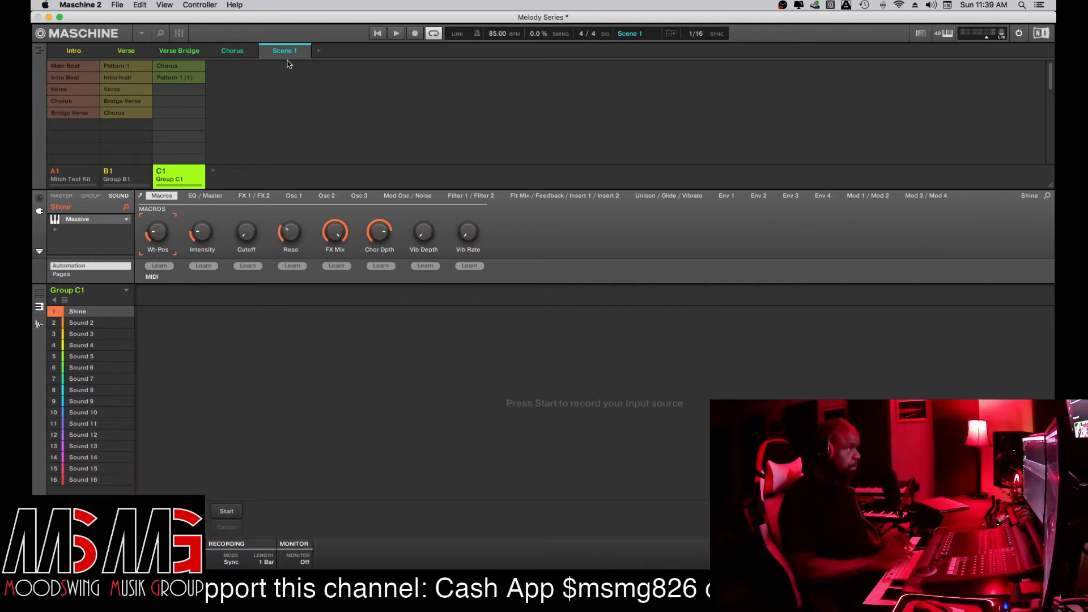
right_click(282, 55)
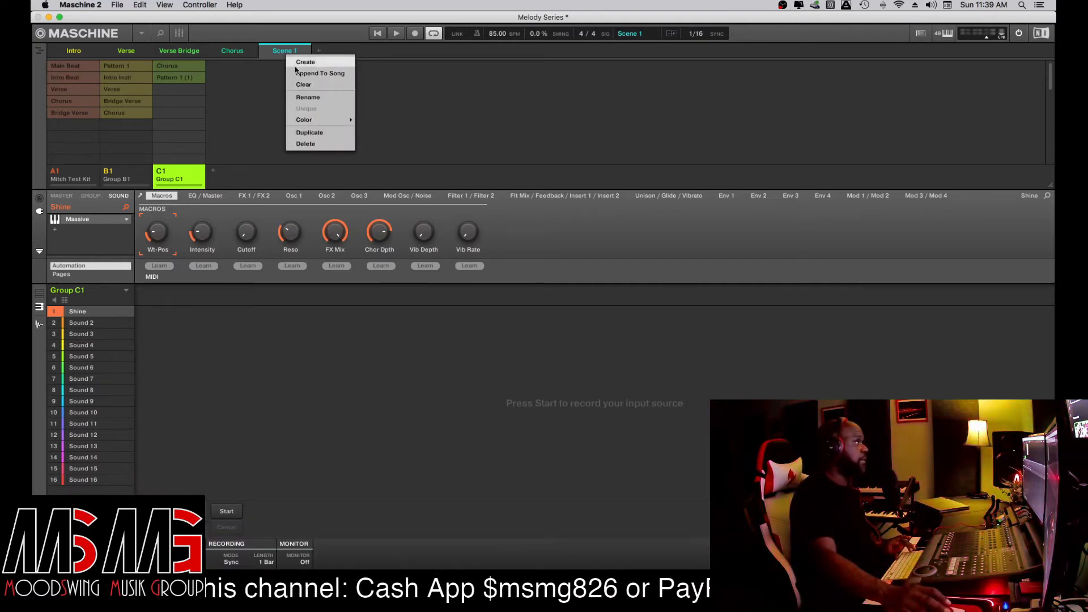
left_click(304, 94)
type("Verse 2")
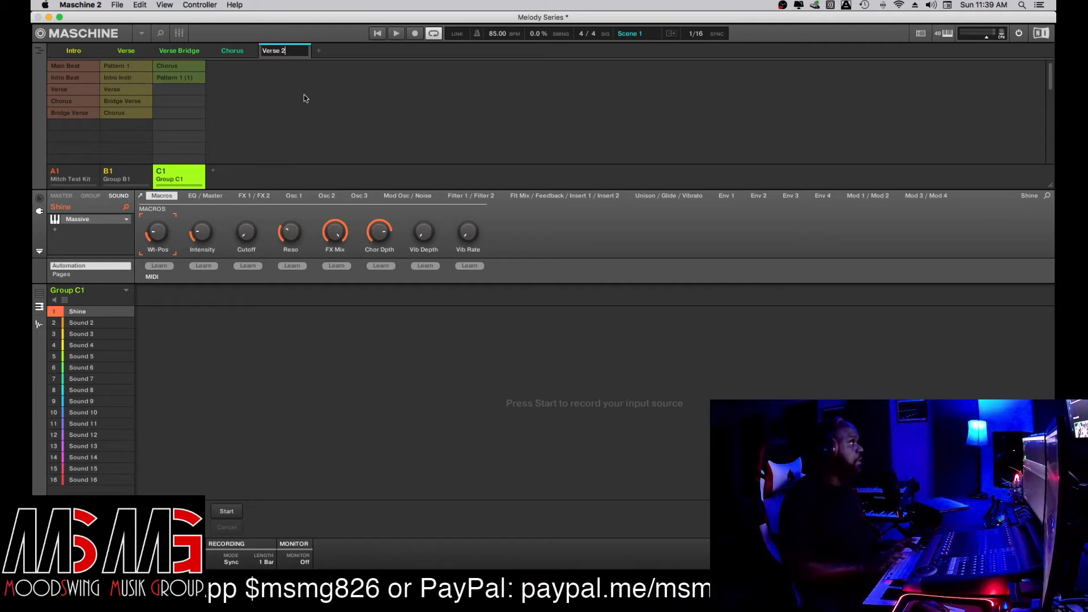
key("Return")
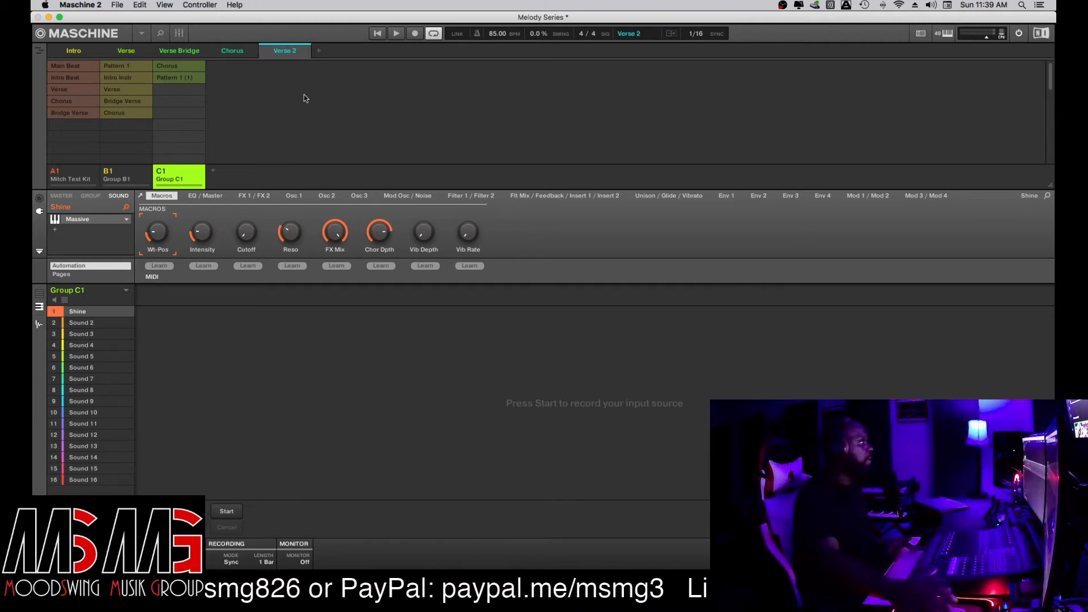
- Assign the Intro Beat pattern of Mitch Test Kit and Intro Instr of Group B1 to Verse 2 and play it from the start
left_click(73, 78)
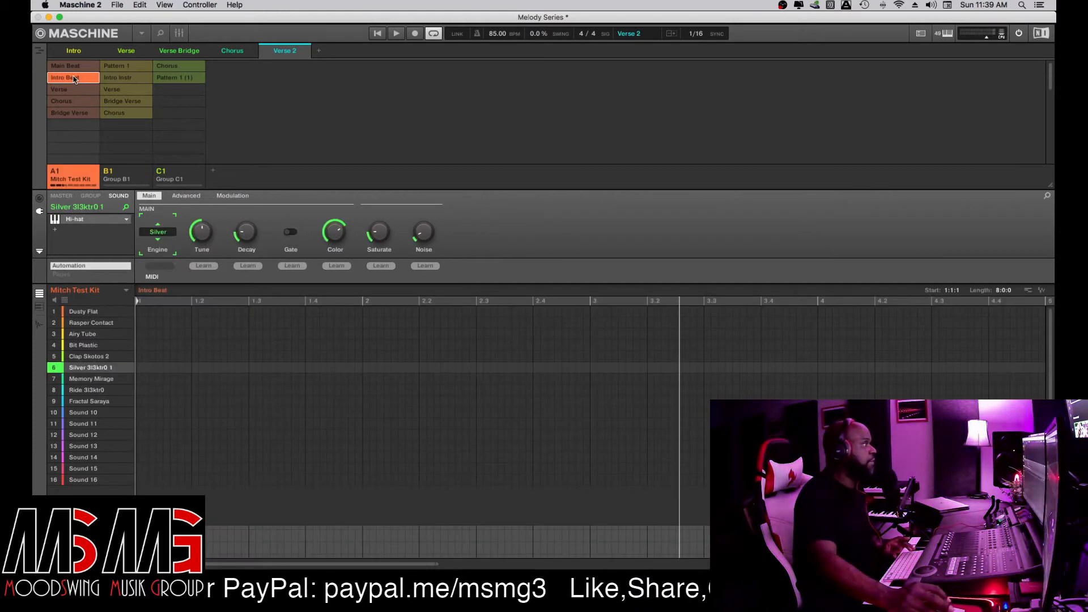
left_click(132, 78)
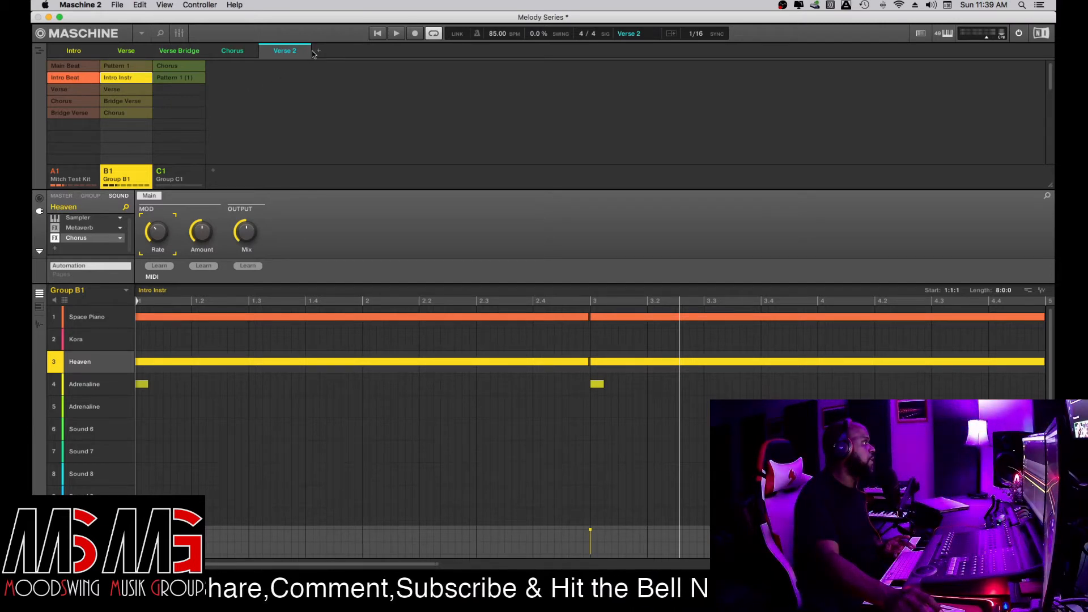
left_click(378, 35)
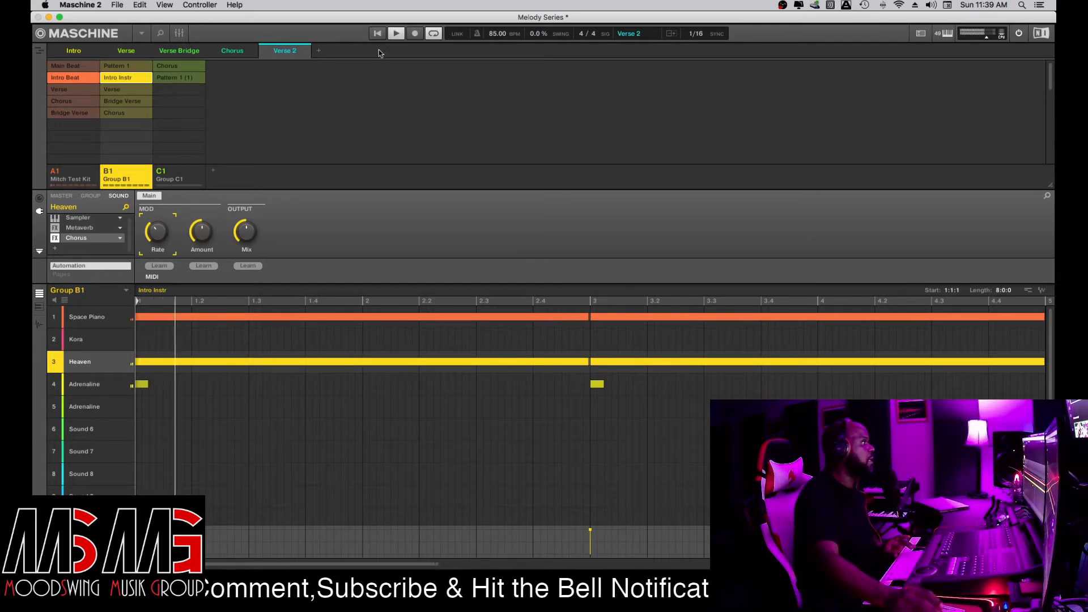
left_click(397, 35)
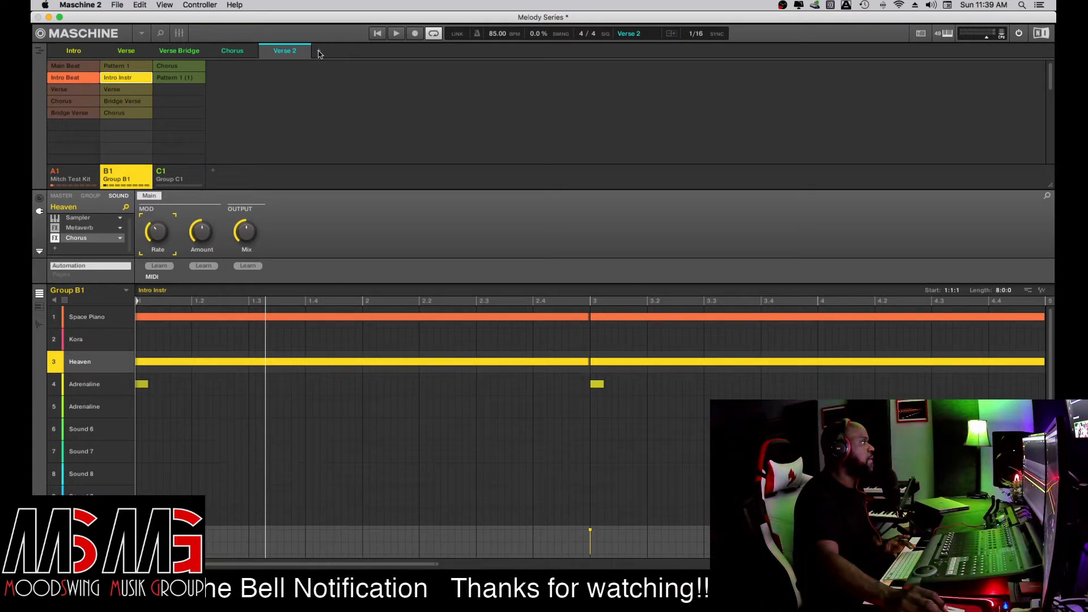
- Try the Bridge Verse pattern of Mitch Test Kit in Verse 2 with playback, and switch back to Intro Beat
left_click(65, 115)
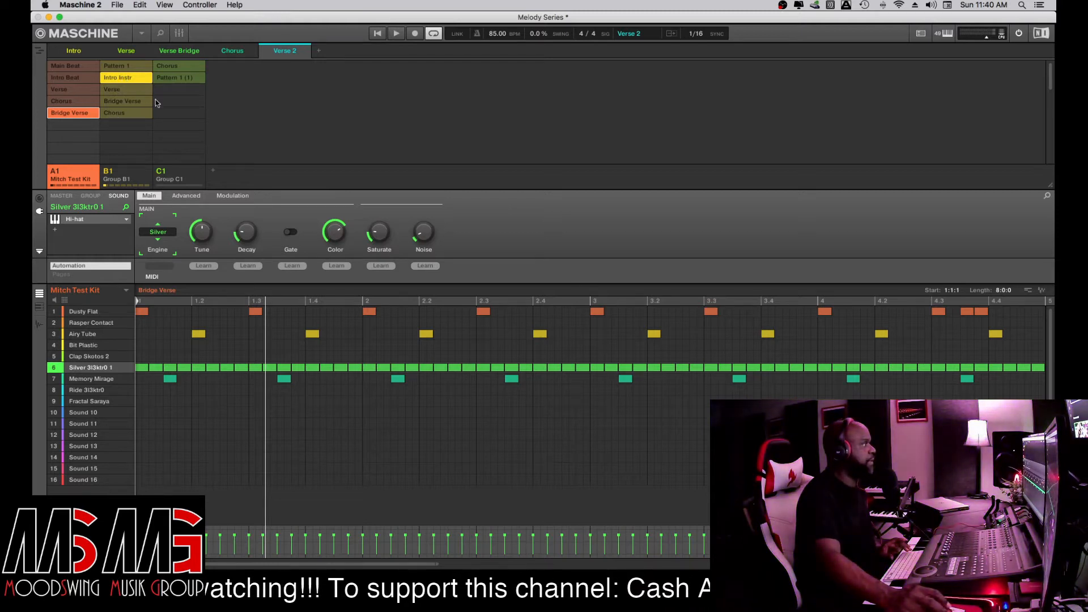
left_click(379, 35)
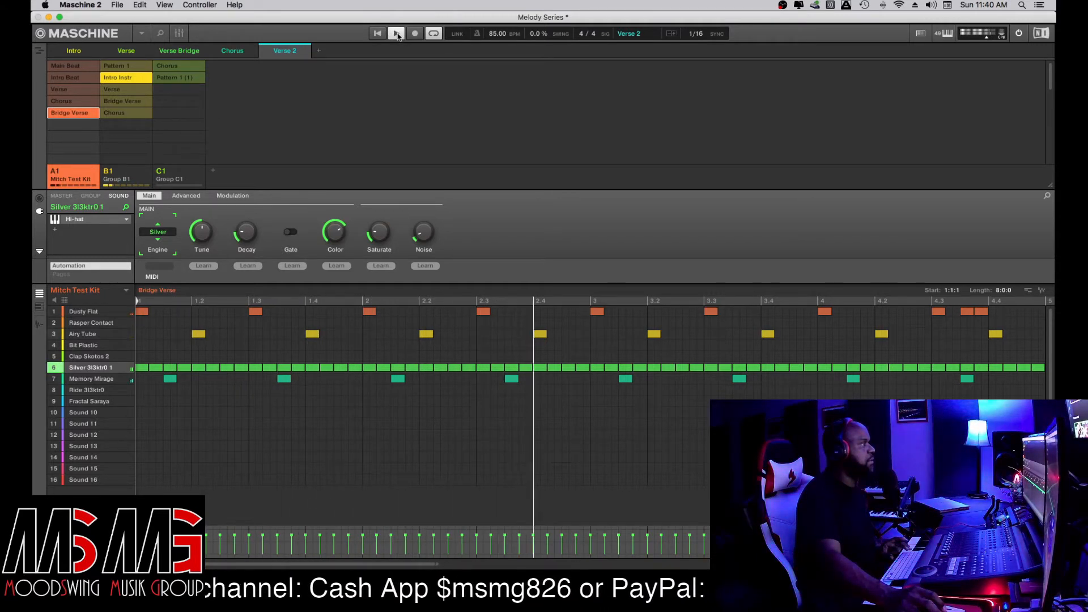
left_click(396, 34)
left_click(65, 77)
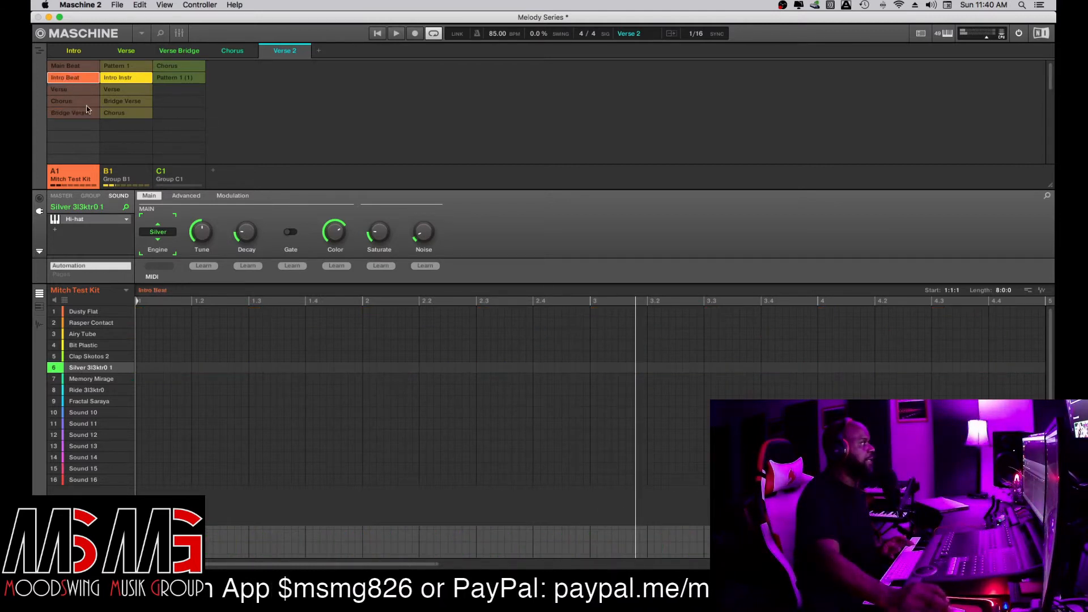
- Create a scene named Verse 2 Bridge after Verse 2 and assign it Mitch Test Kit's Bridge Verse and Group B1's Intro Instr patterns
left_click(319, 51)
right_click(337, 55)
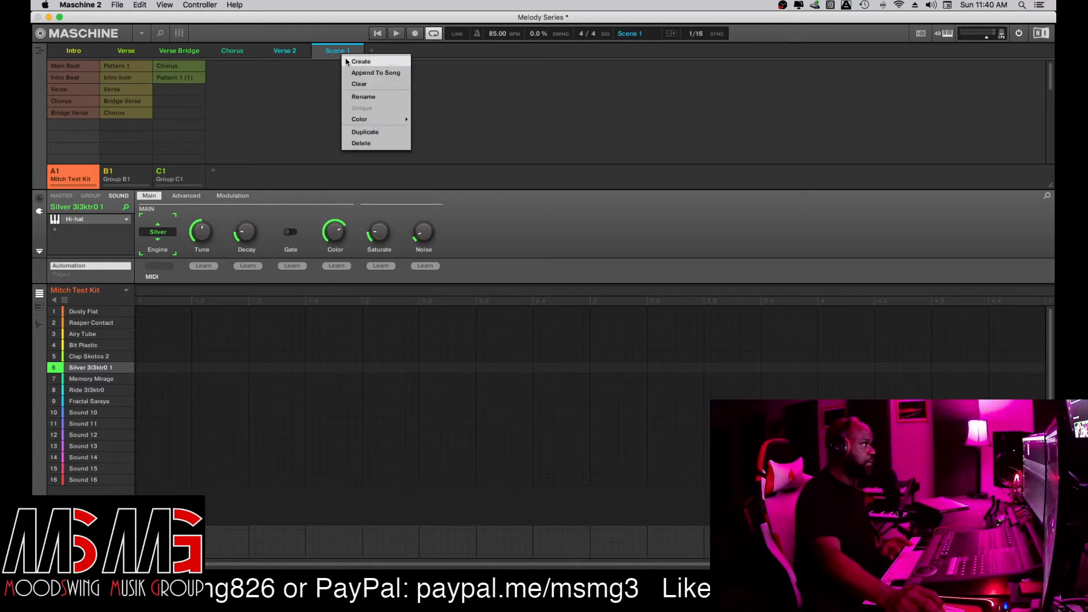
left_click(361, 101)
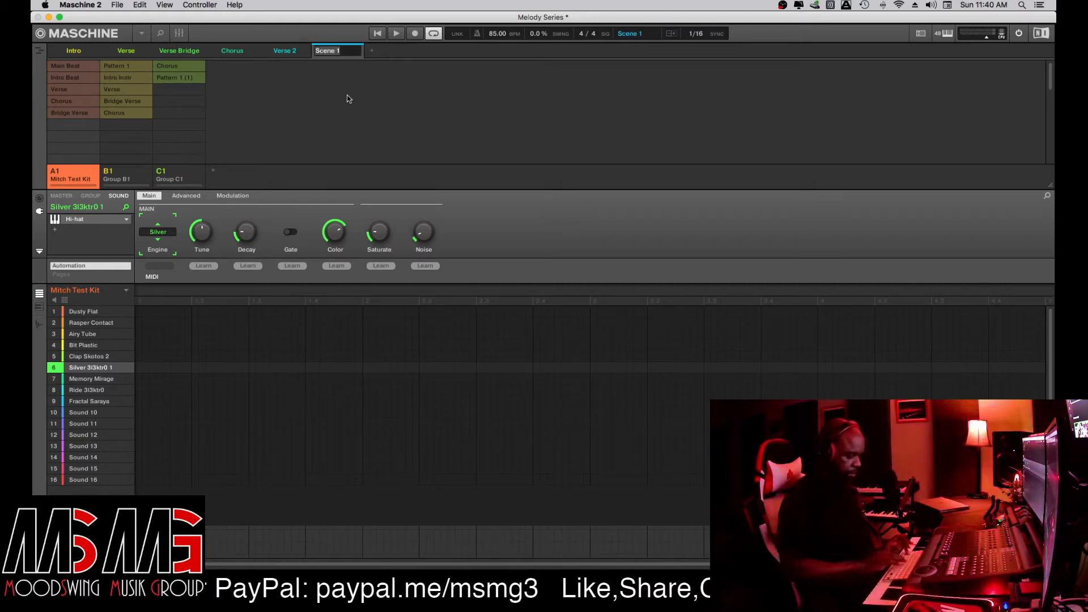
type("Verse2")
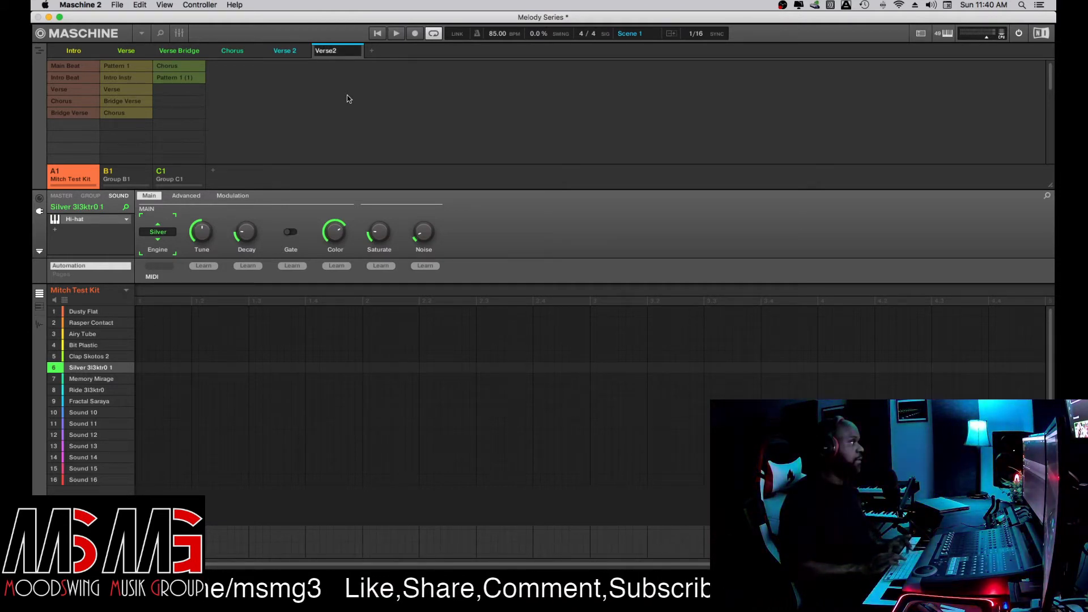
key("BackSpace")
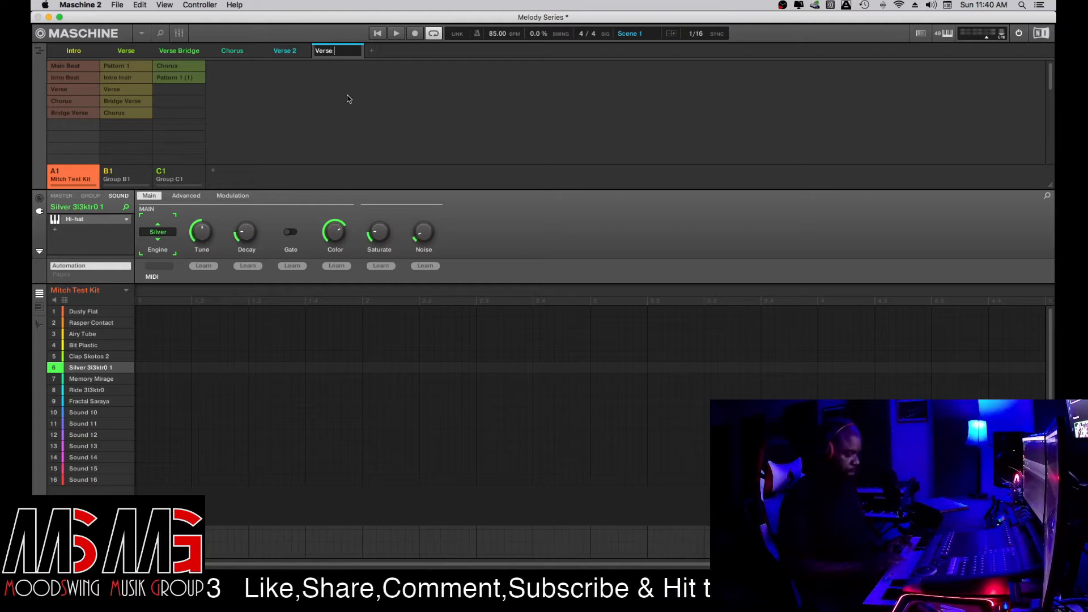
type("2 B")
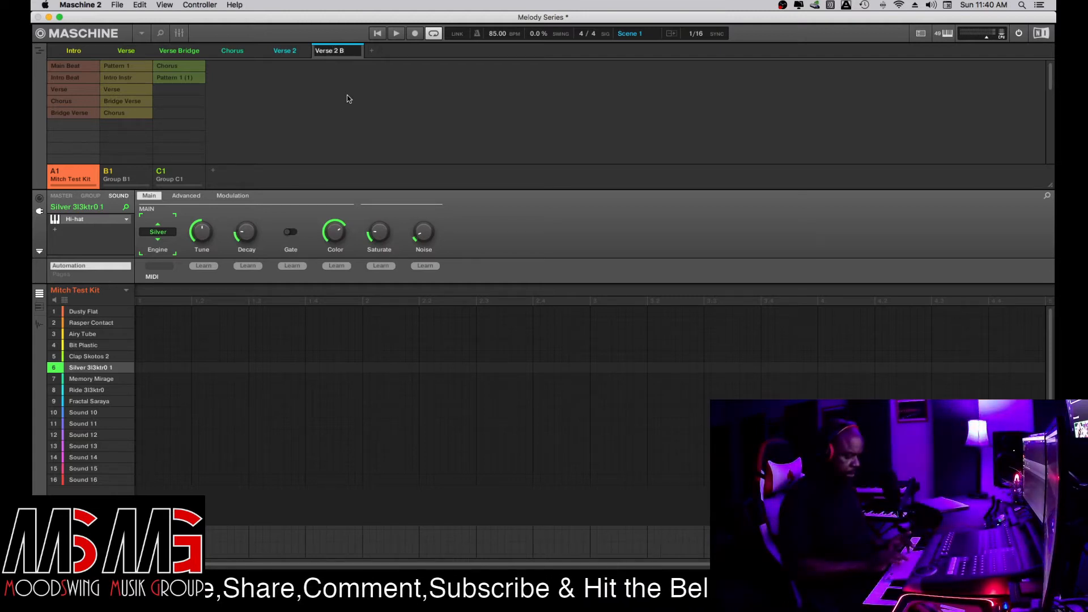
type("ridge")
key("Return")
key("Return")
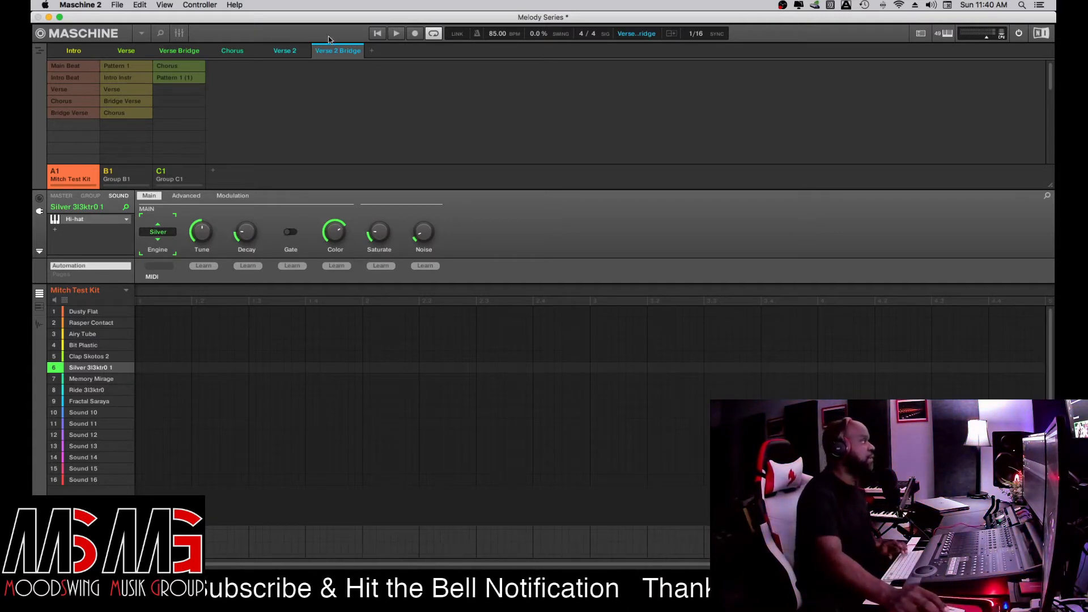
left_click(77, 112)
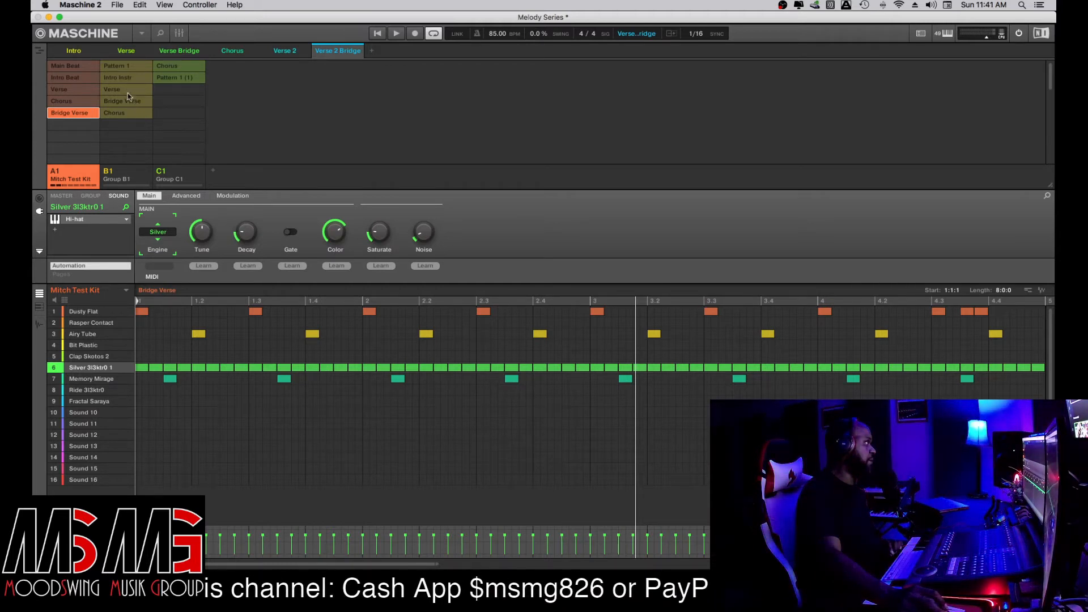
left_click(125, 78)
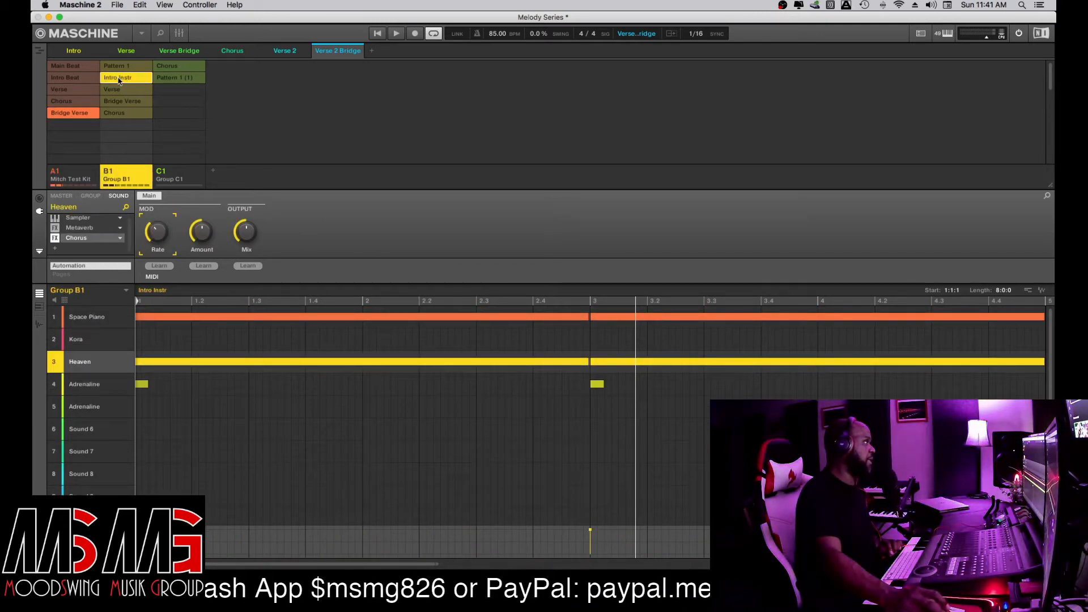
- Create a scene named Outro after Verse 2 Bridge and assign it only the Intro Instr pattern of Group B1
left_click(373, 52)
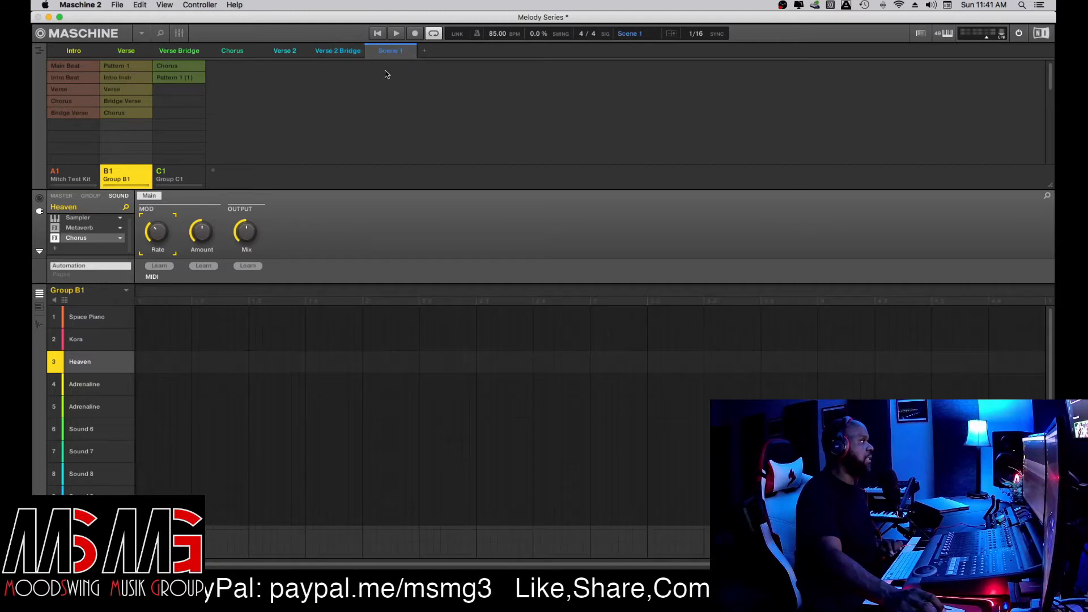
right_click(393, 52)
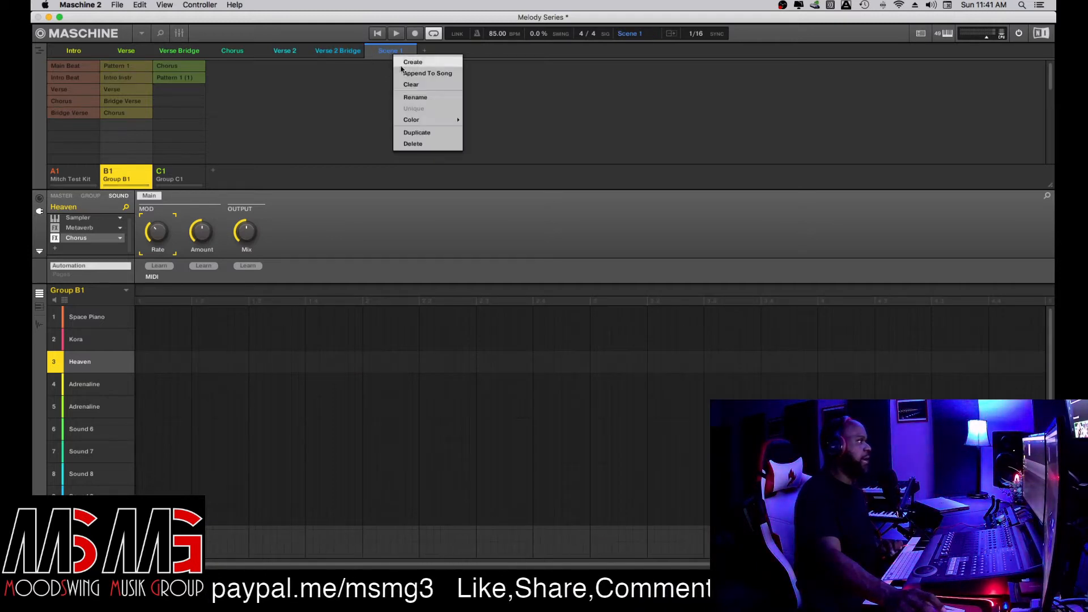
left_click(419, 97)
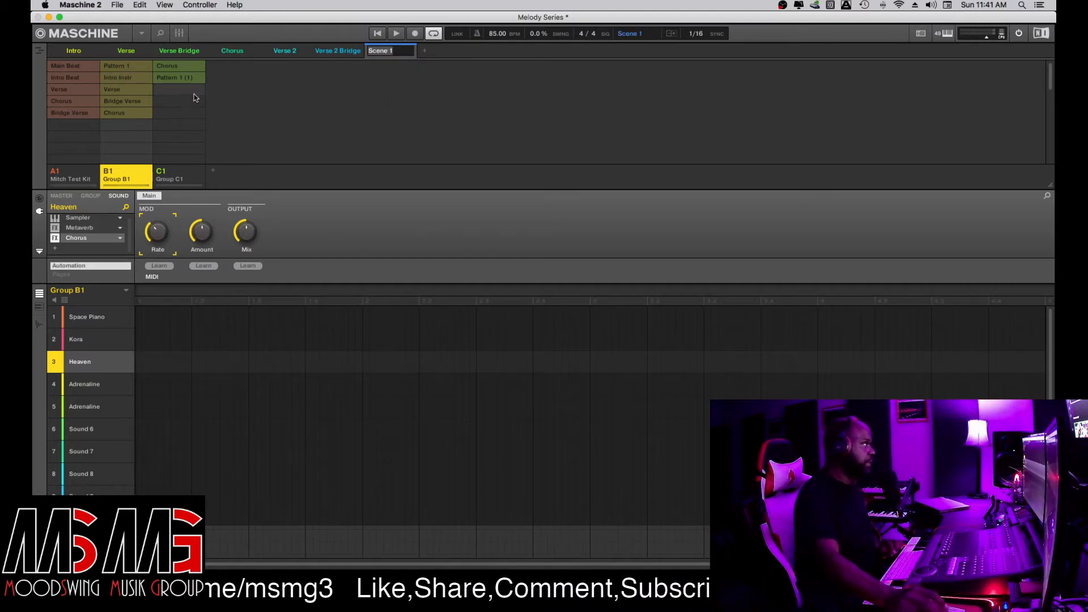
type("Outro")
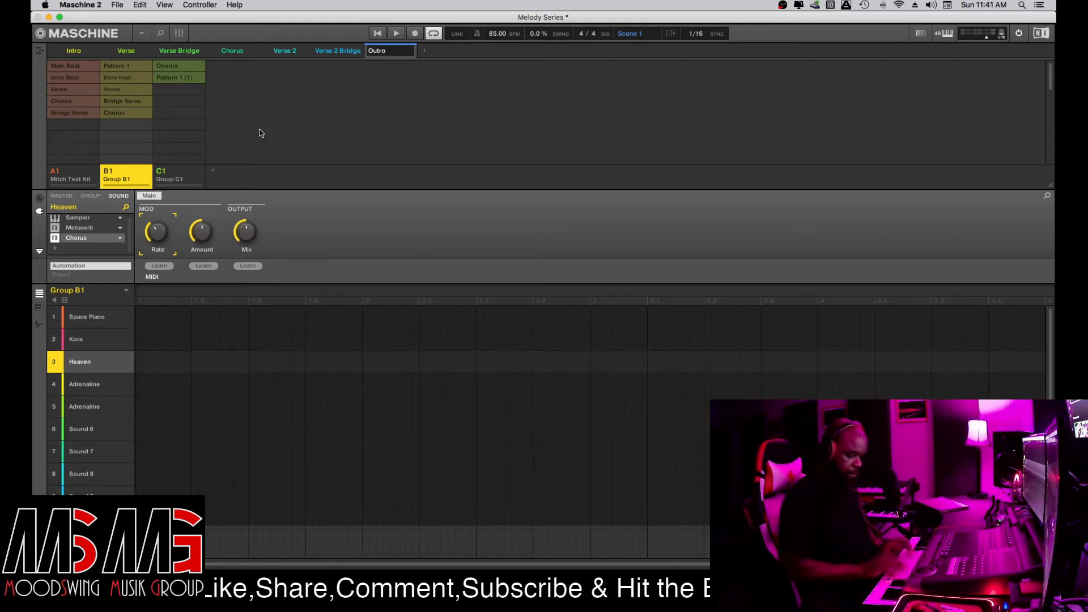
key("Return")
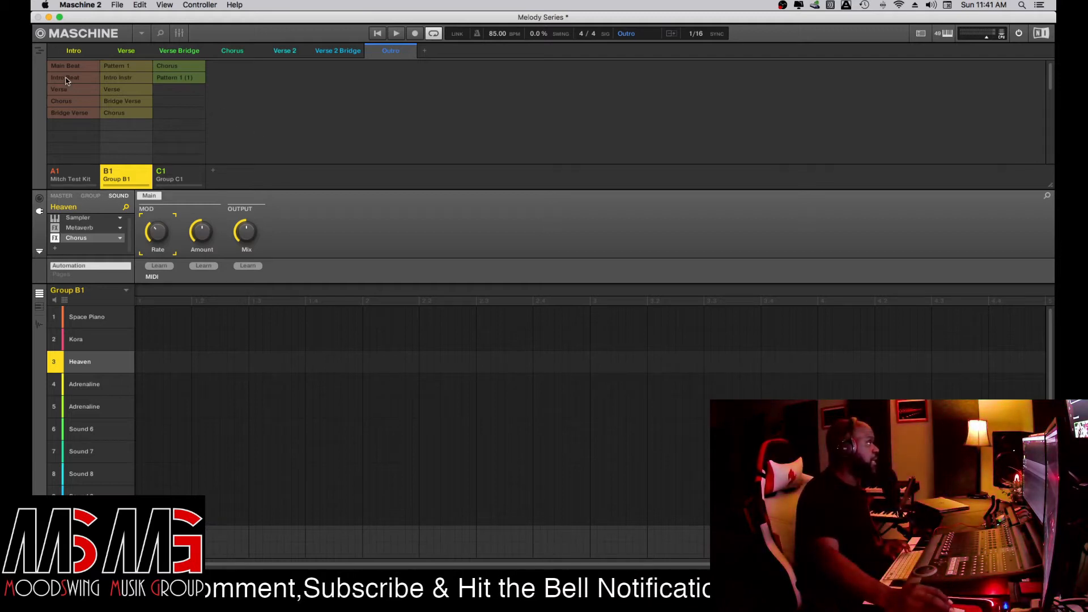
left_click(123, 78)
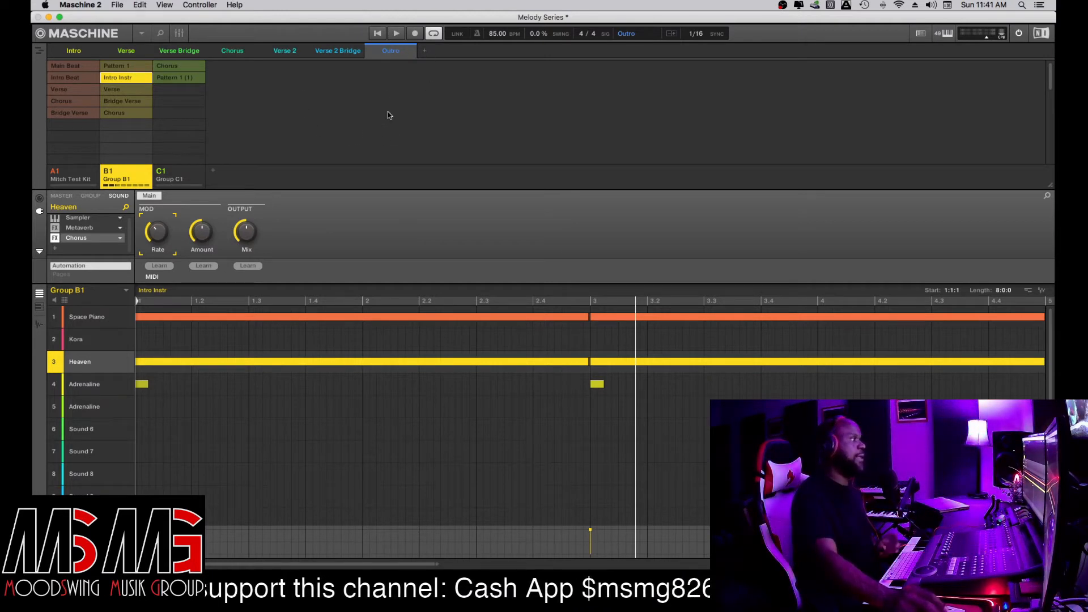
- Review the pattern assignments of every scene in order, from Intro through to Outro
left_click(72, 52)
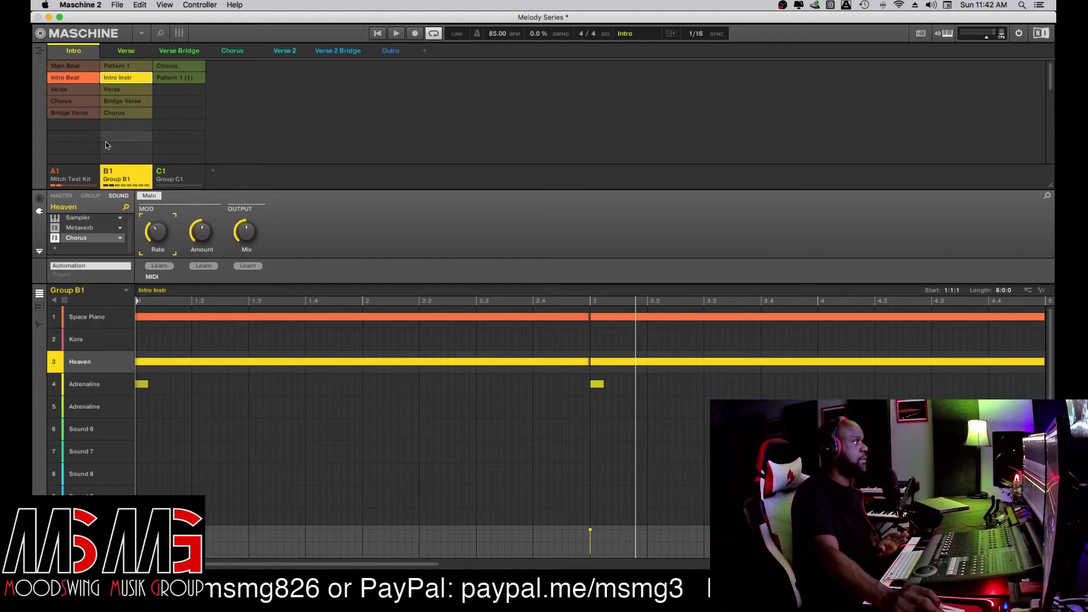
left_click(125, 51)
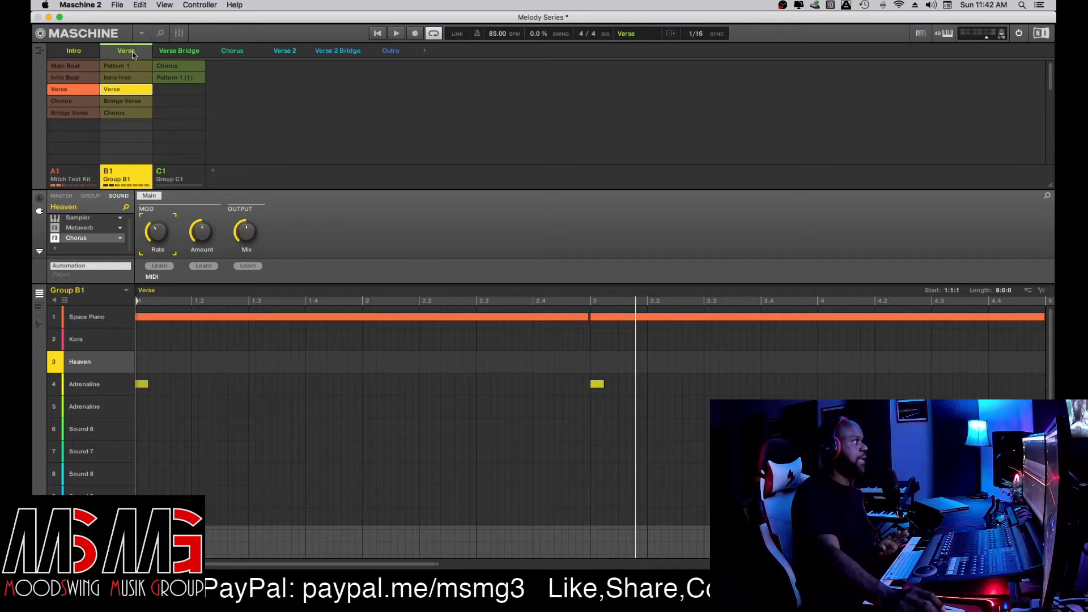
left_click(185, 52)
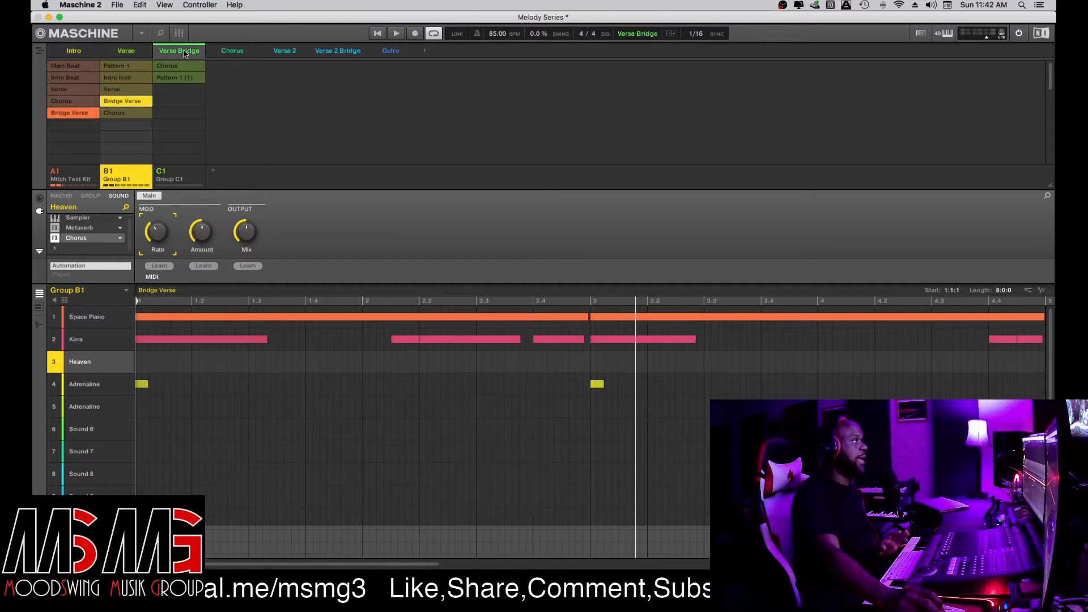
left_click(236, 55)
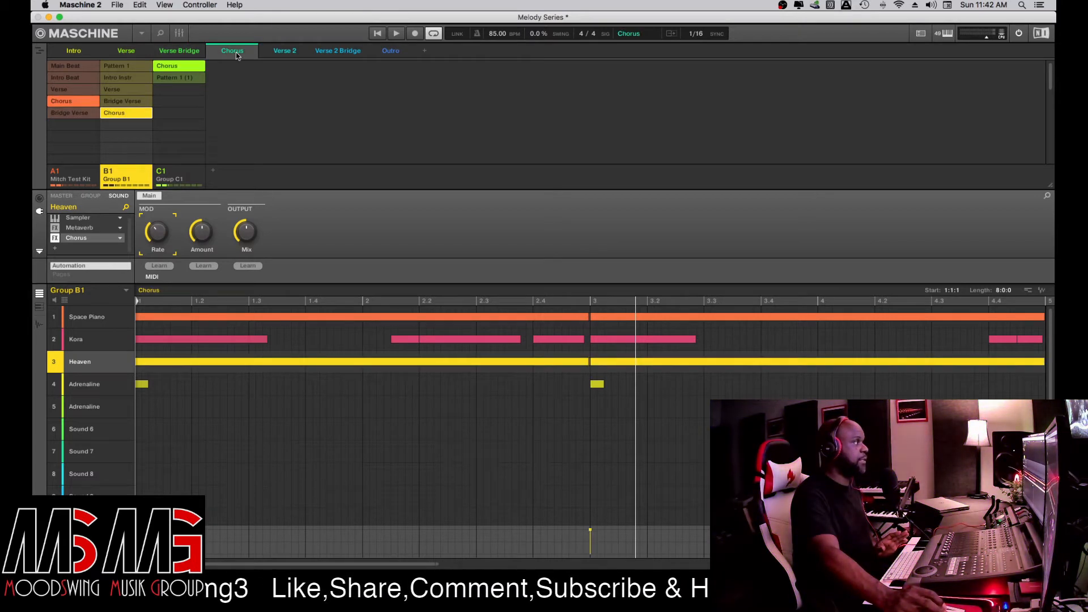
left_click(285, 53)
left_click(333, 54)
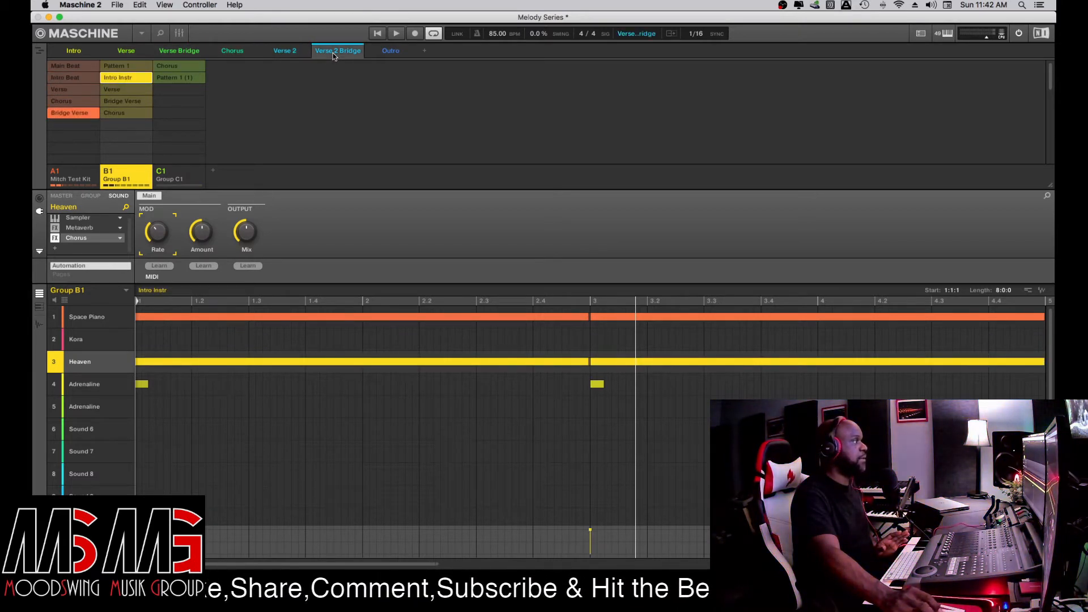
left_click(391, 54)
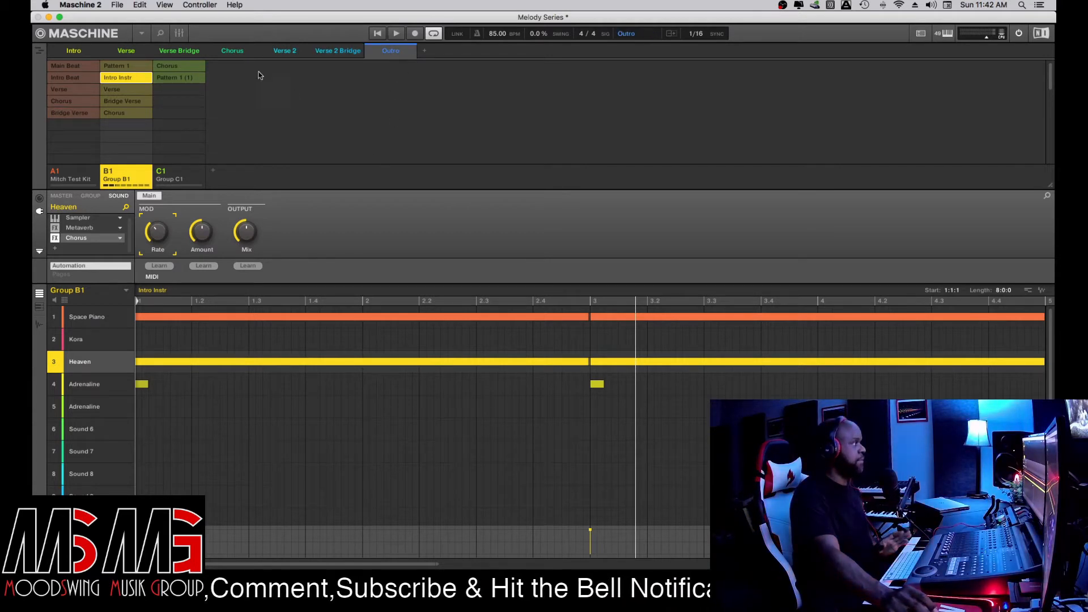
- Switch to the song arrangement and check which patterns can be inserted as clips on the Mitch Test Kit track
left_click(39, 51)
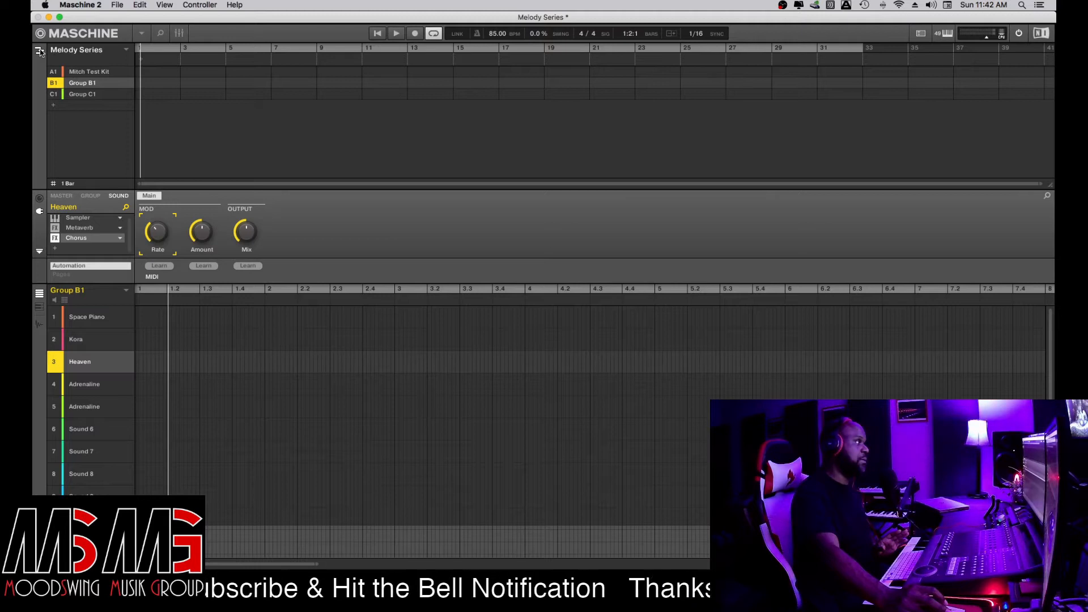
right_click(91, 73)
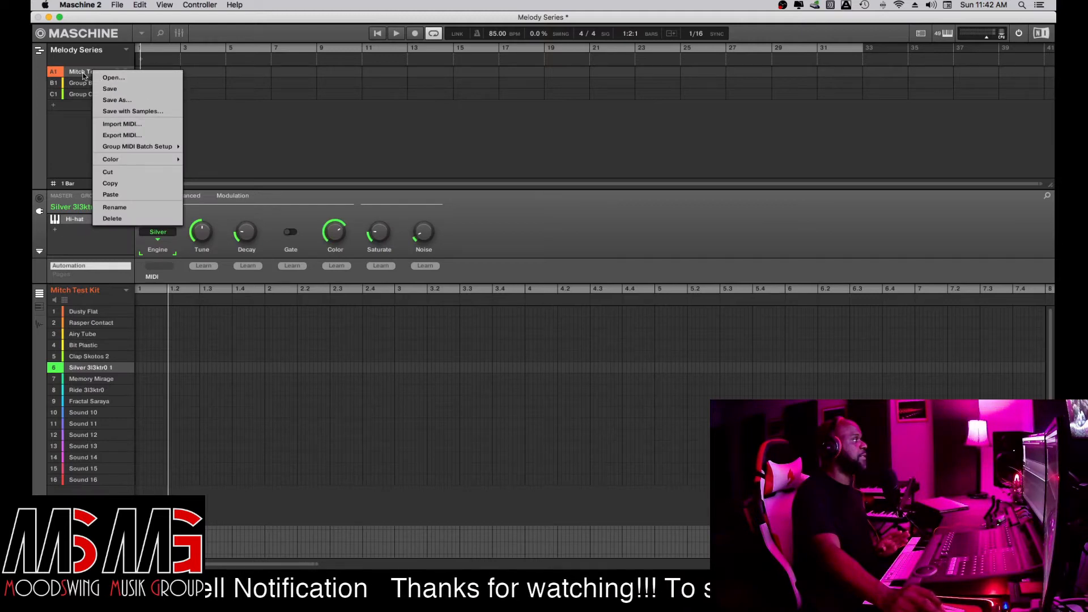
left_click(84, 74)
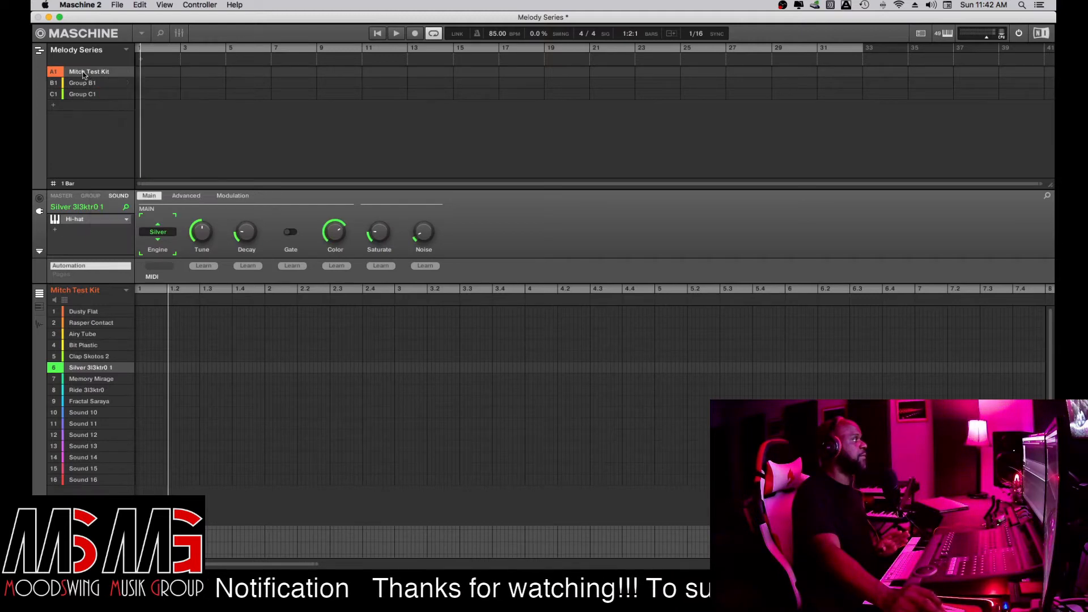
right_click(158, 72)
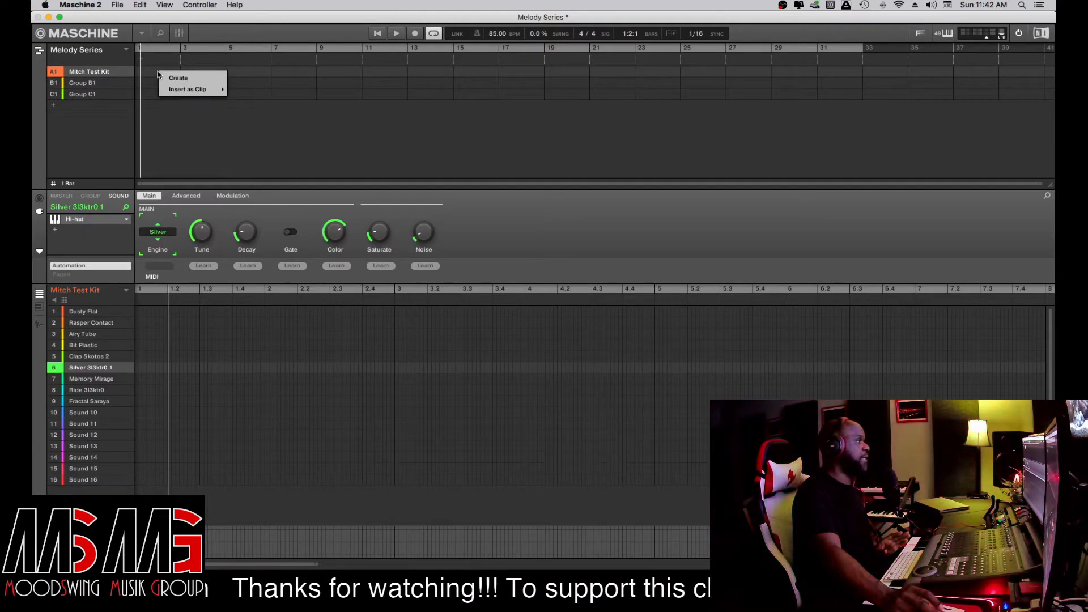
mouse_move(186, 91)
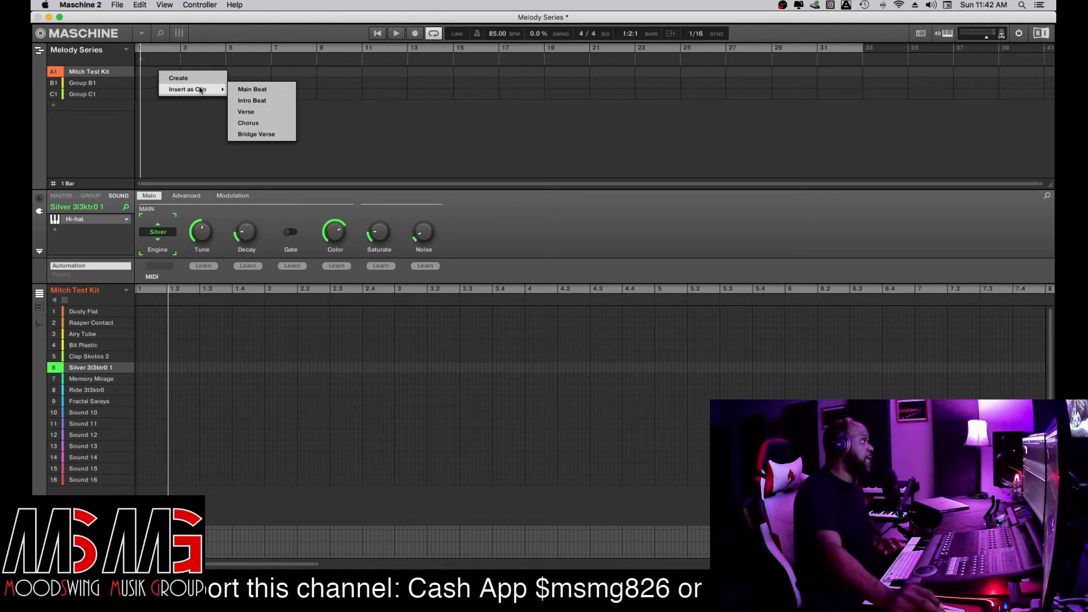
left_click(195, 136)
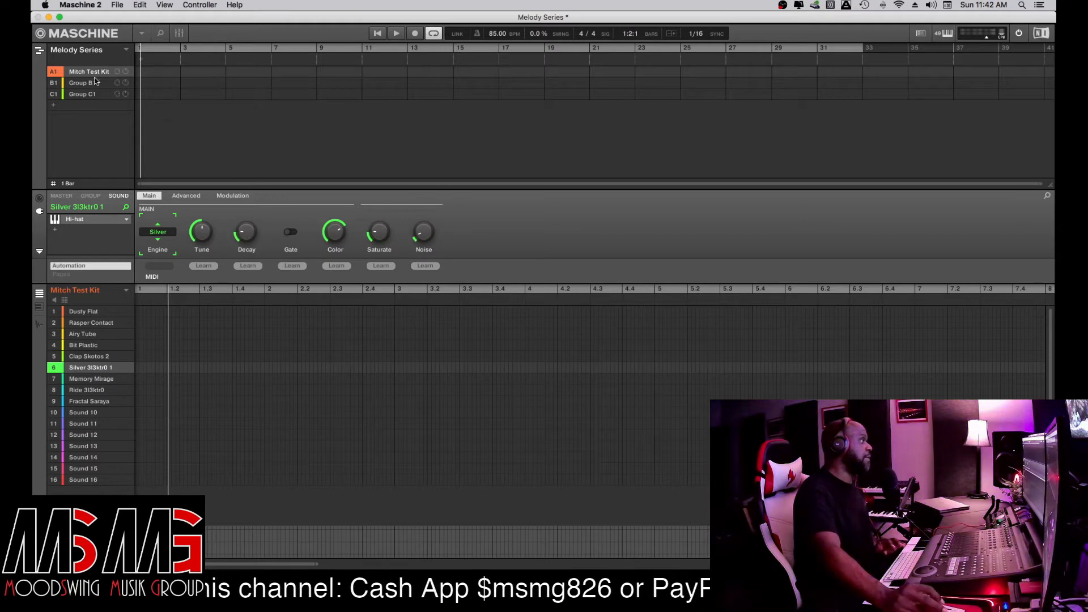
left_click(40, 51)
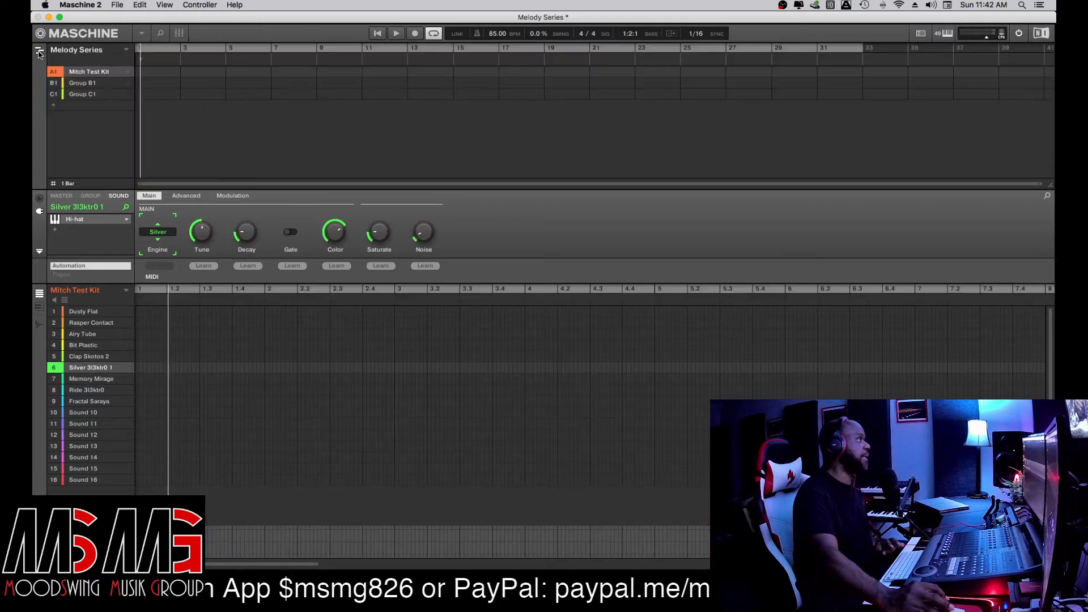
left_click(39, 50)
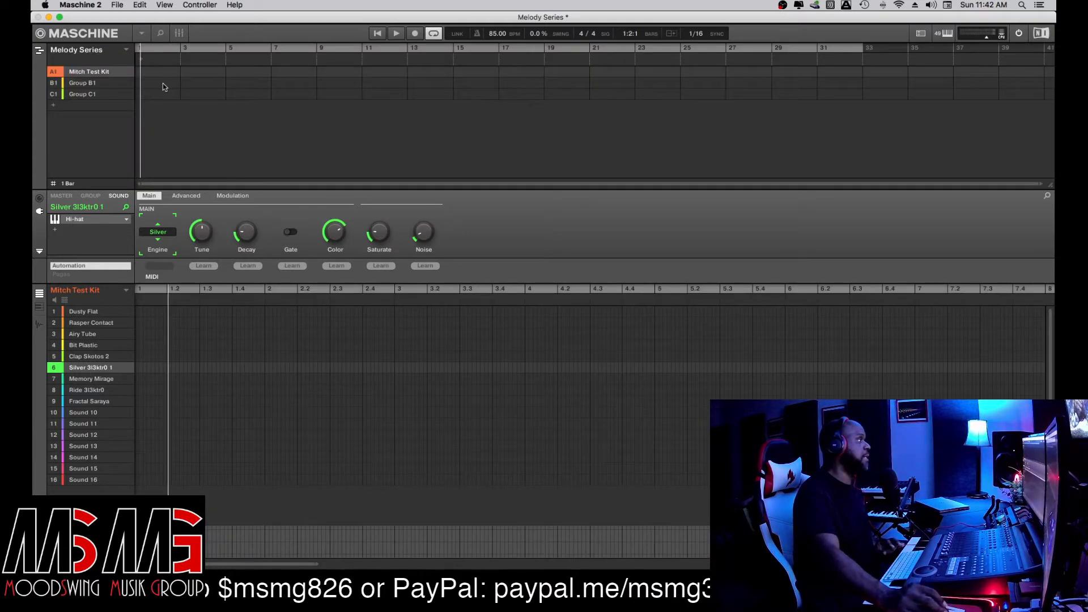
right_click(162, 83)
mouse_move(189, 103)
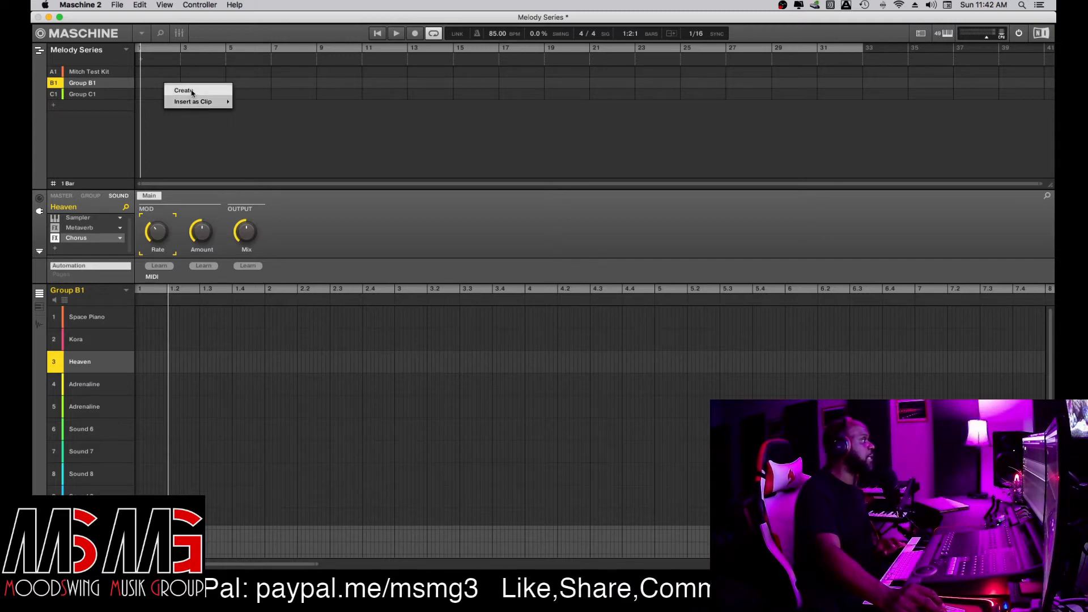
left_click(54, 83)
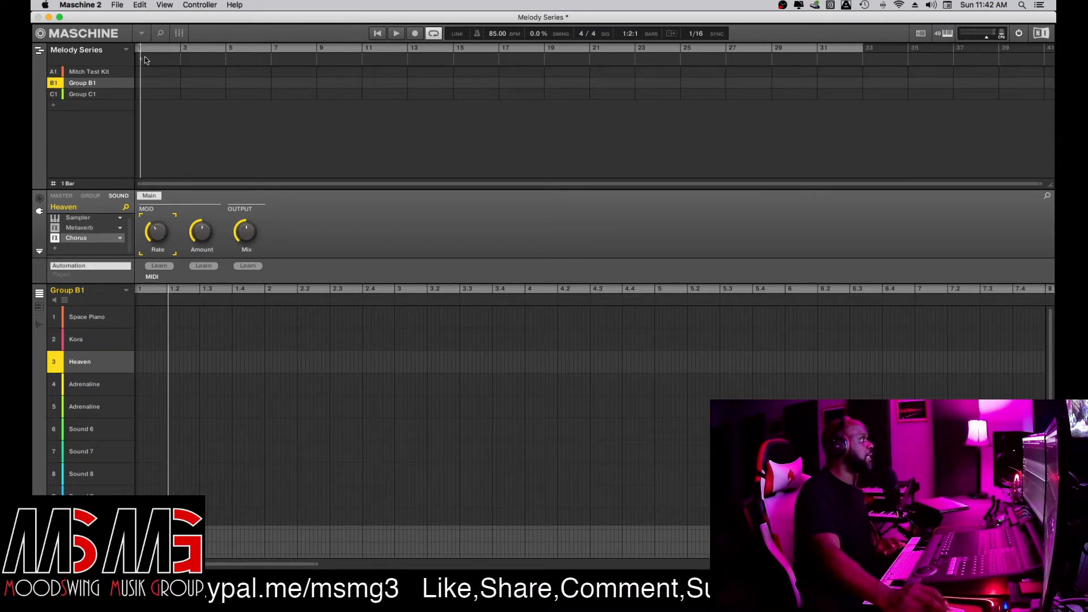
right_click(158, 64)
mouse_move(176, 79)
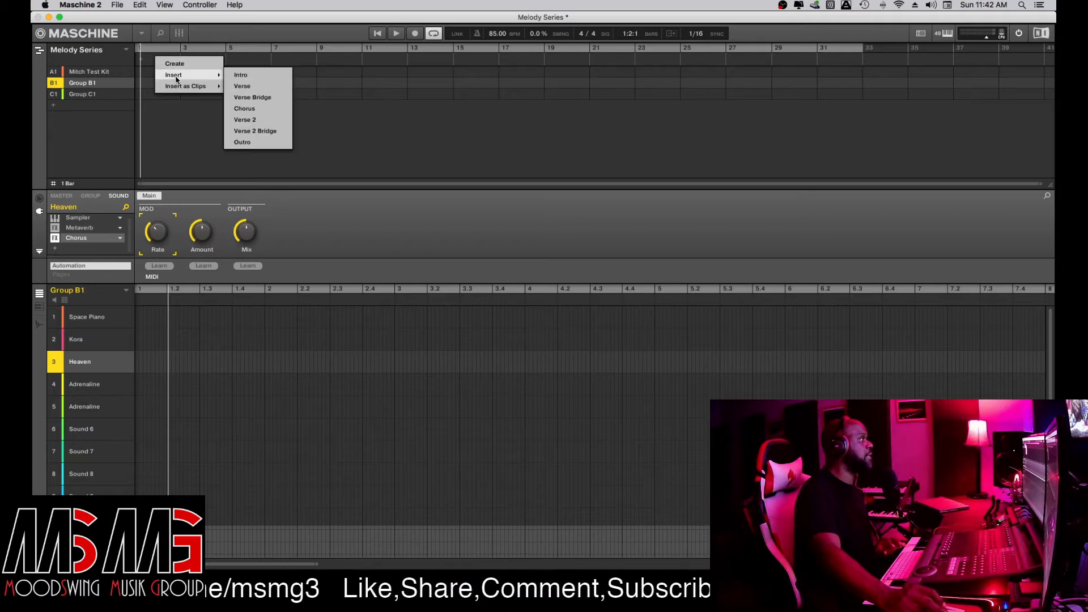
left_click(149, 63)
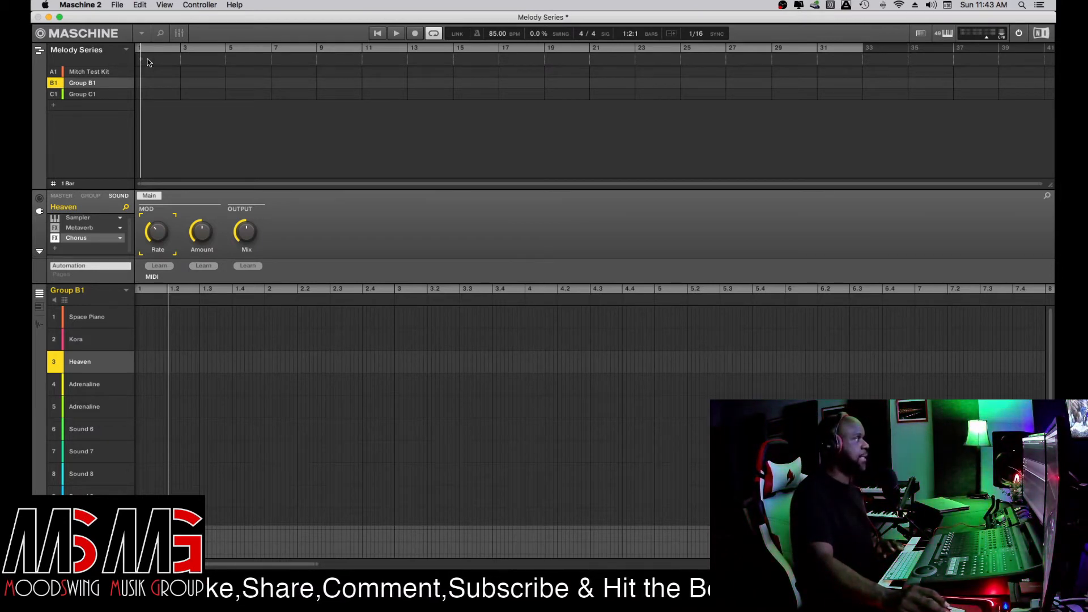
left_click(378, 34)
left_click(396, 34)
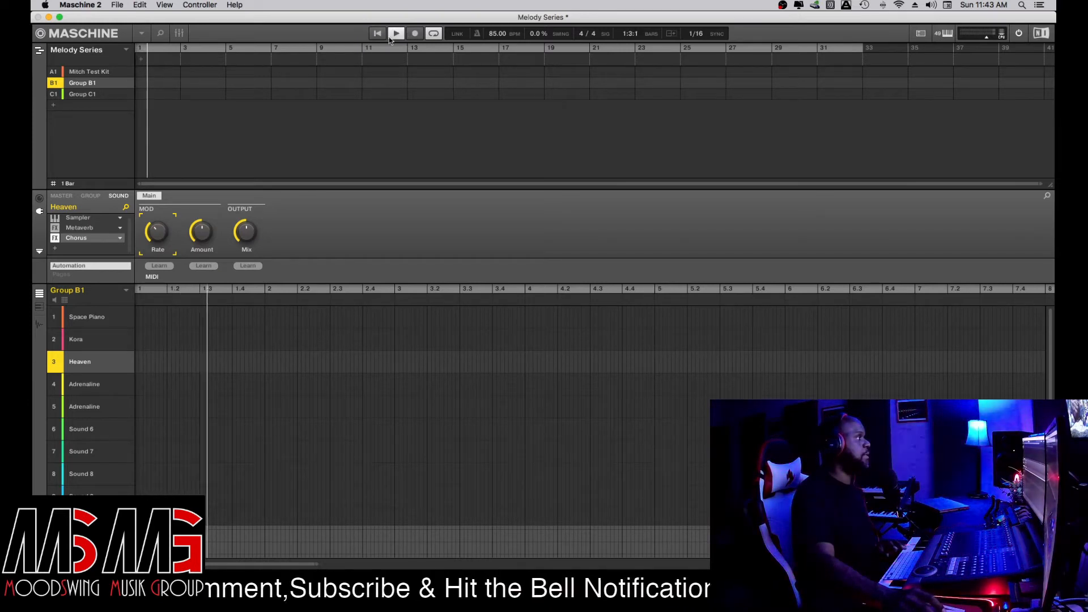
- Create a section at bar 1 of the song timeline and assign it the Intro scene
left_click(141, 60)
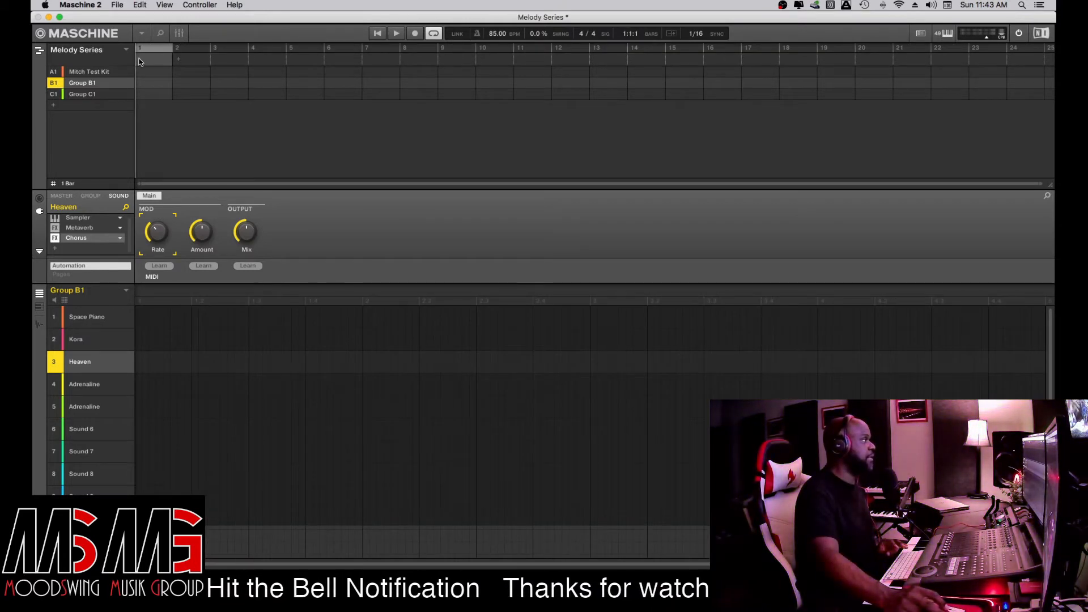
right_click(144, 62)
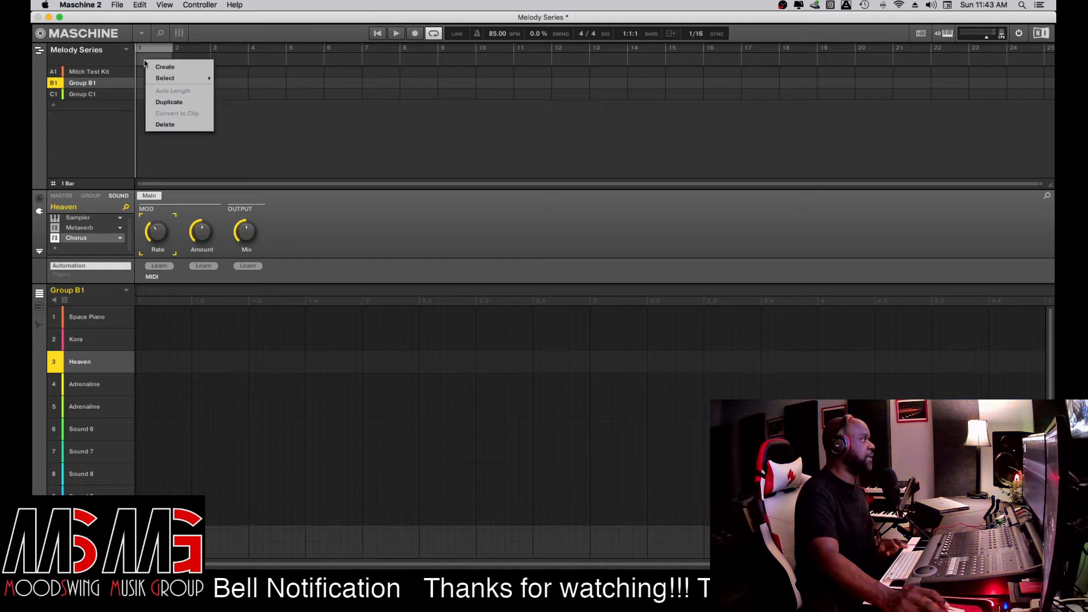
mouse_move(167, 80)
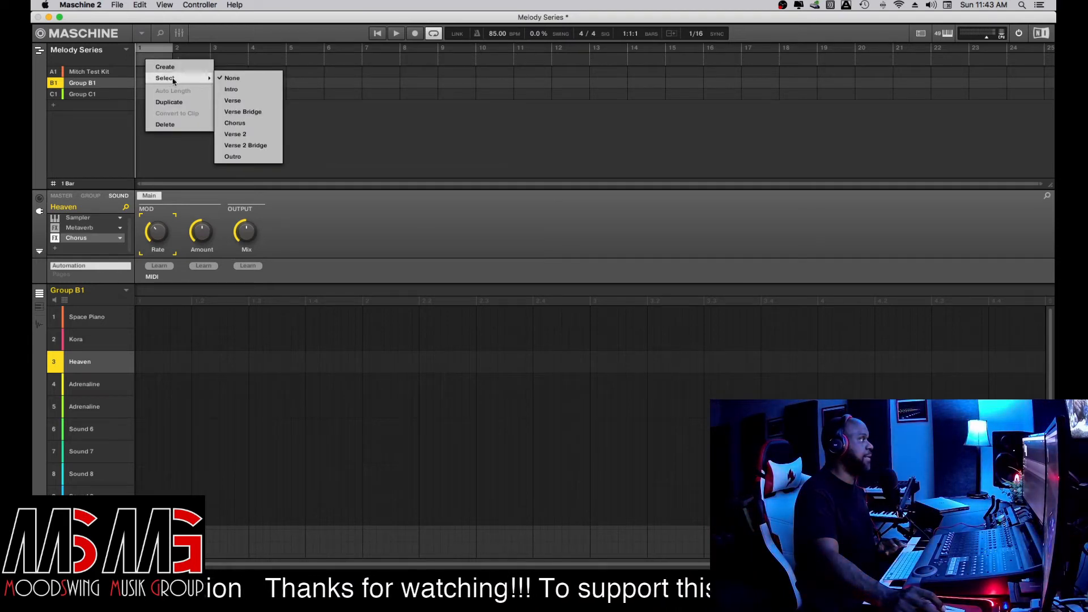
left_click(244, 89)
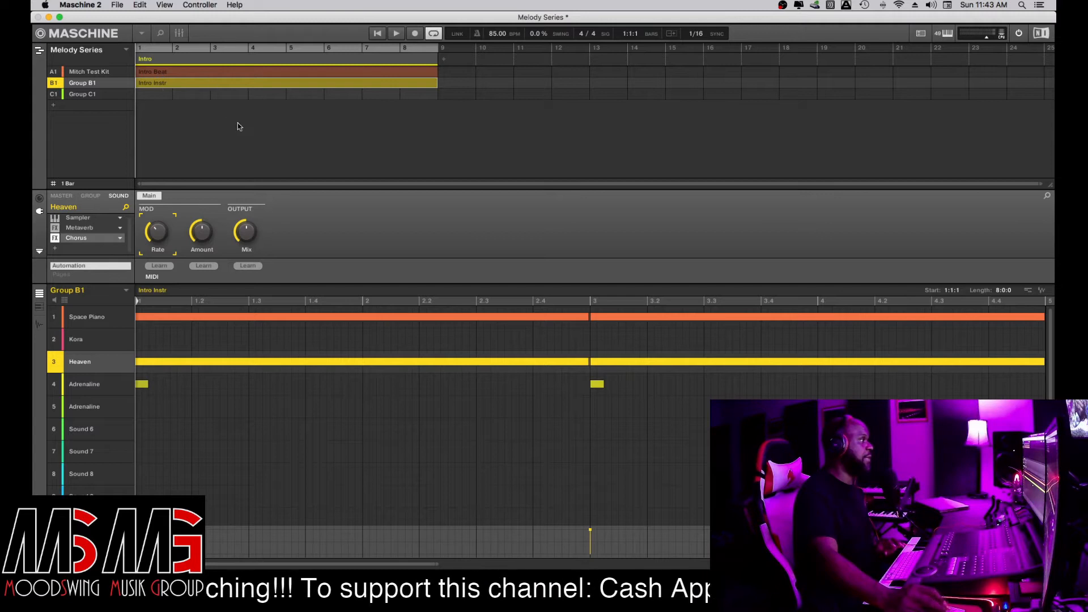
- Insert the Verse scene at bar 9 and the Verse Bridge scene at bar 17 of the timeline
right_click(444, 62)
mouse_move(464, 77)
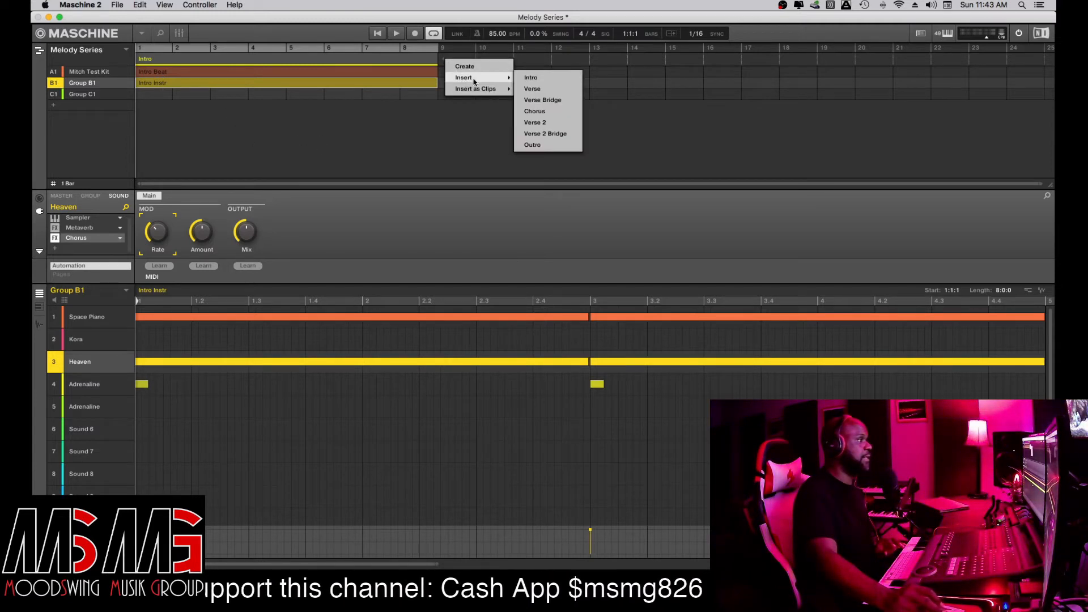
left_click(555, 90)
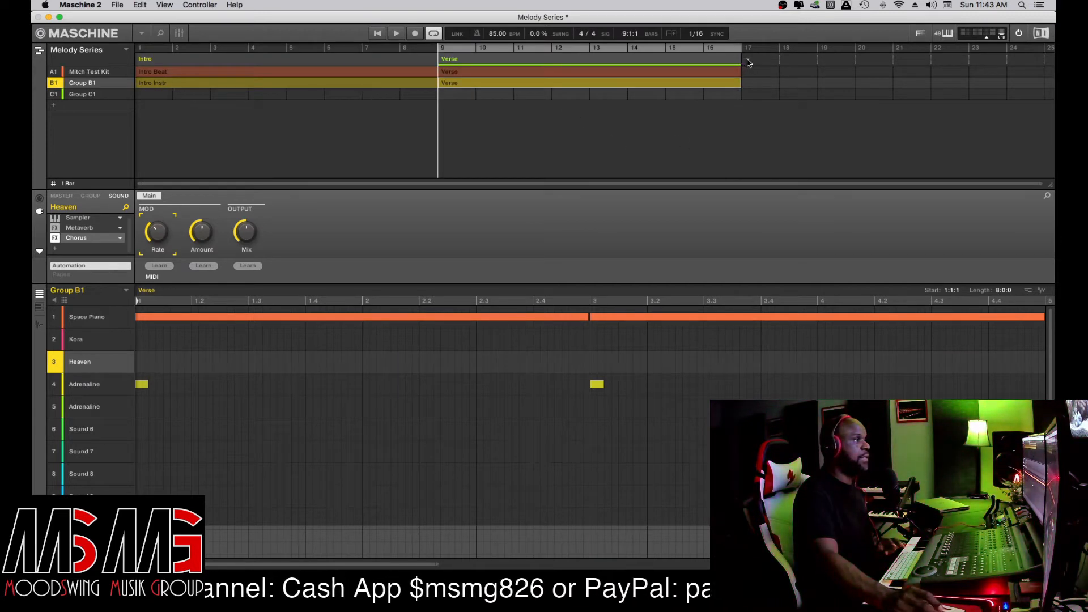
right_click(748, 62)
mouse_move(766, 81)
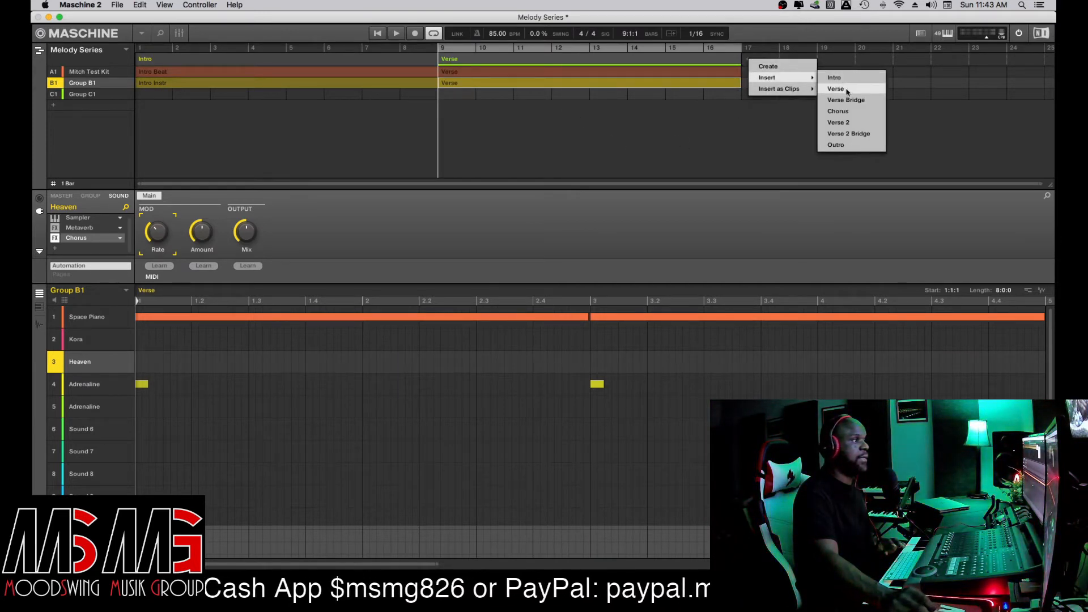
left_click(850, 102)
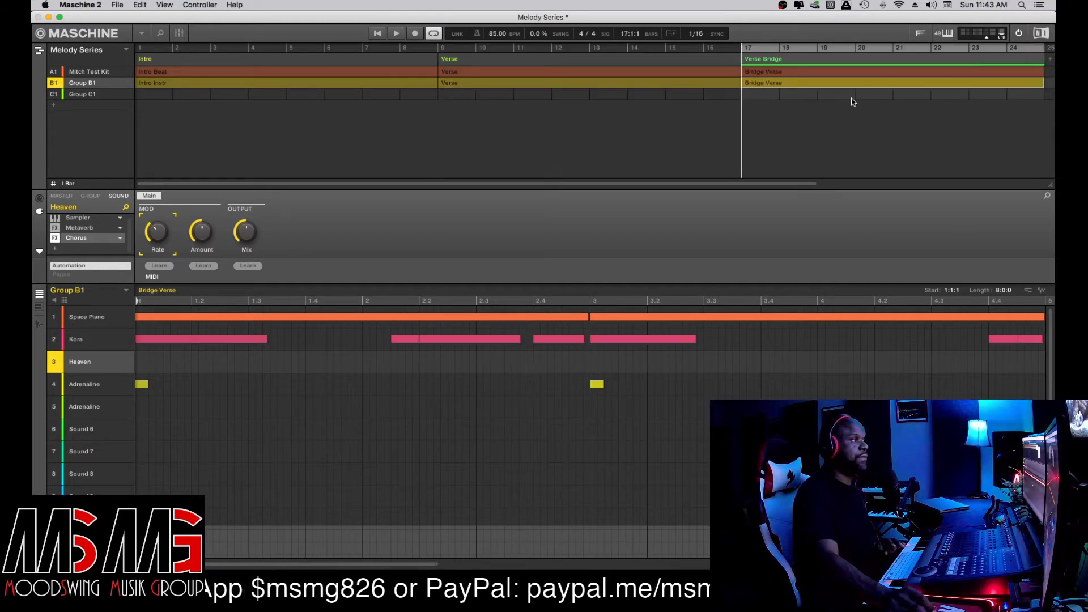
- Insert the Chorus scene at bar 25, directly after Verse Bridge
double_click(749, 186)
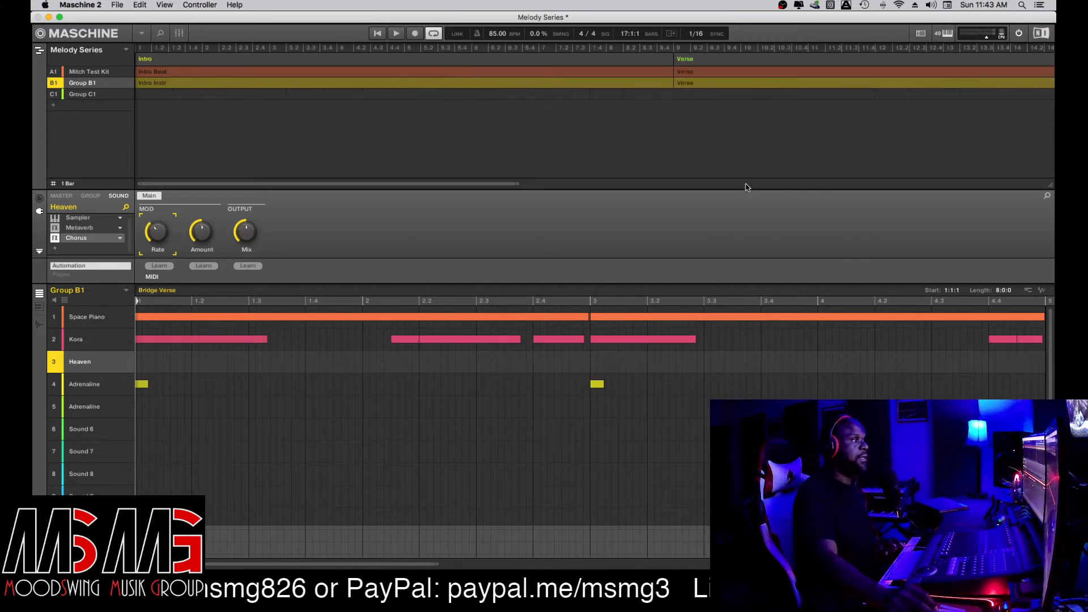
double_click(584, 183)
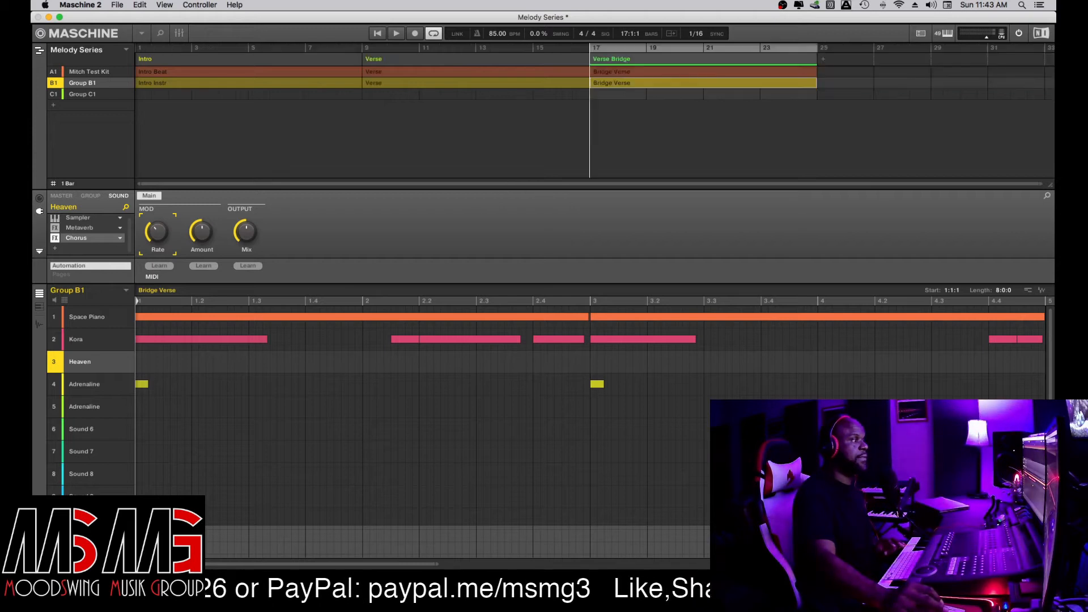
right_click(824, 57)
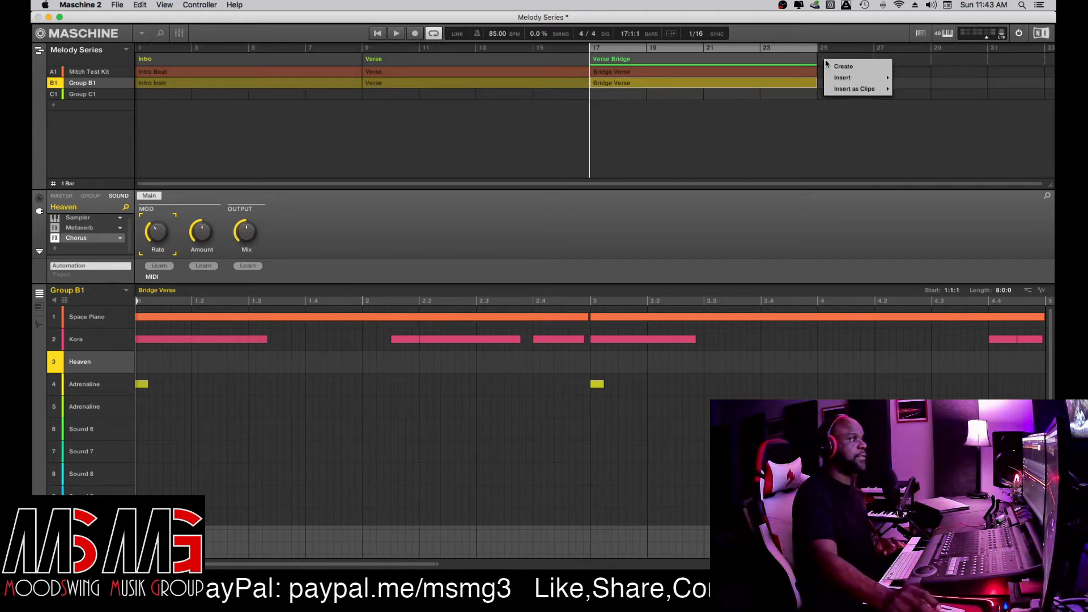
mouse_move(878, 80)
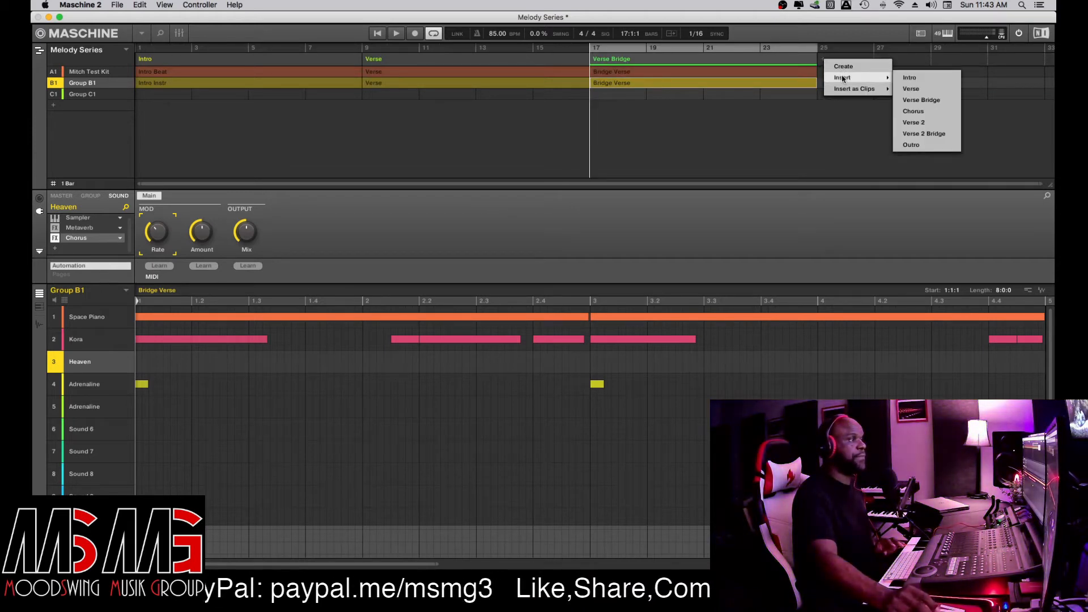
left_click(929, 115)
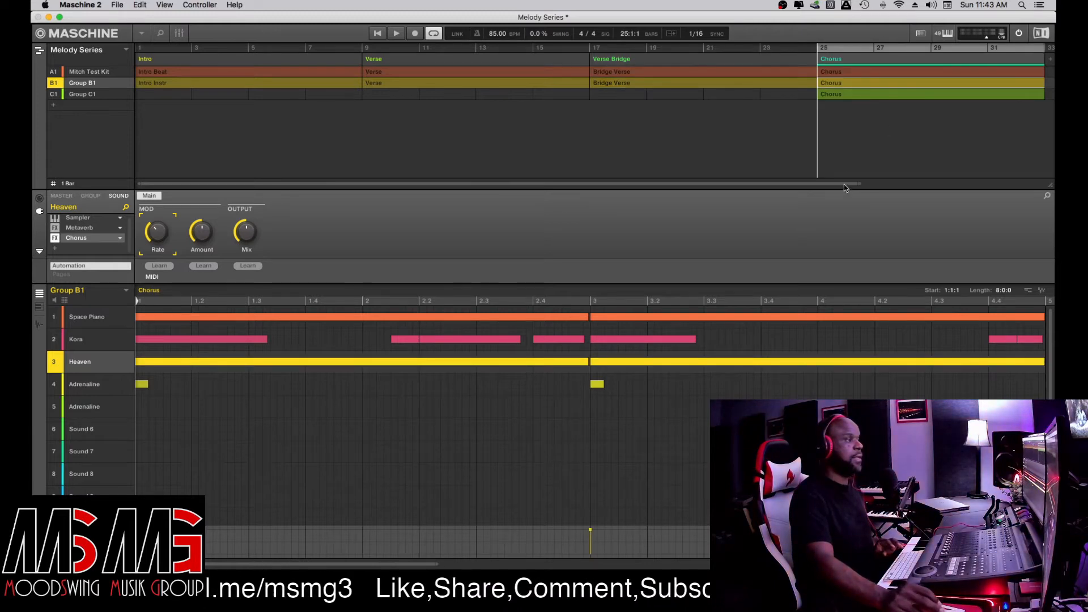
- Insert the Verse 2 scene at bar 33 and the Verse 2 Bridge scene at bar 41 of the timeline
scroll(843, 184, "right", 5)
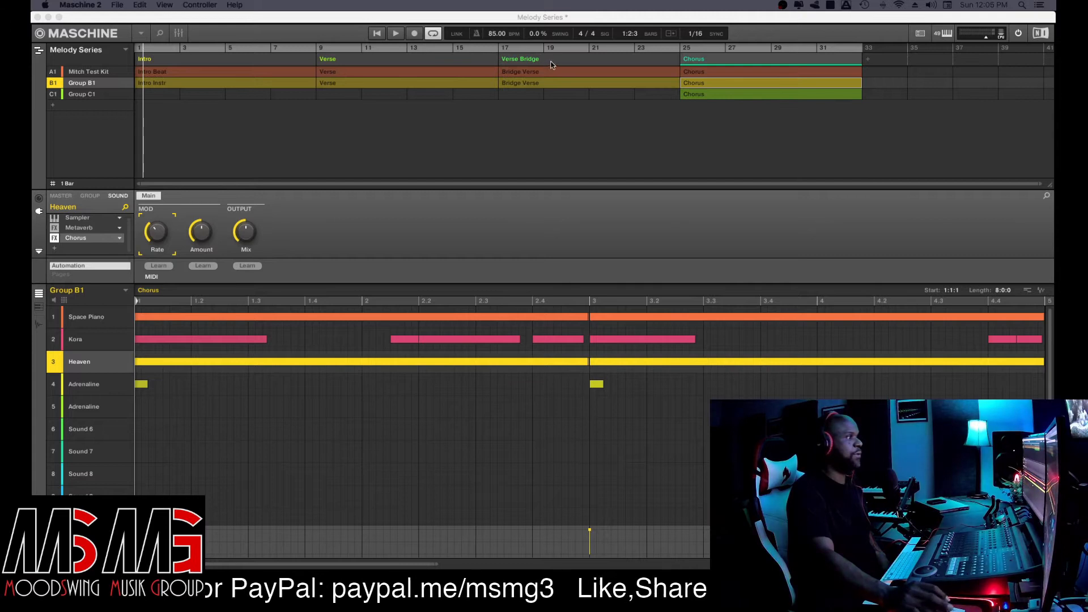
right_click(870, 61)
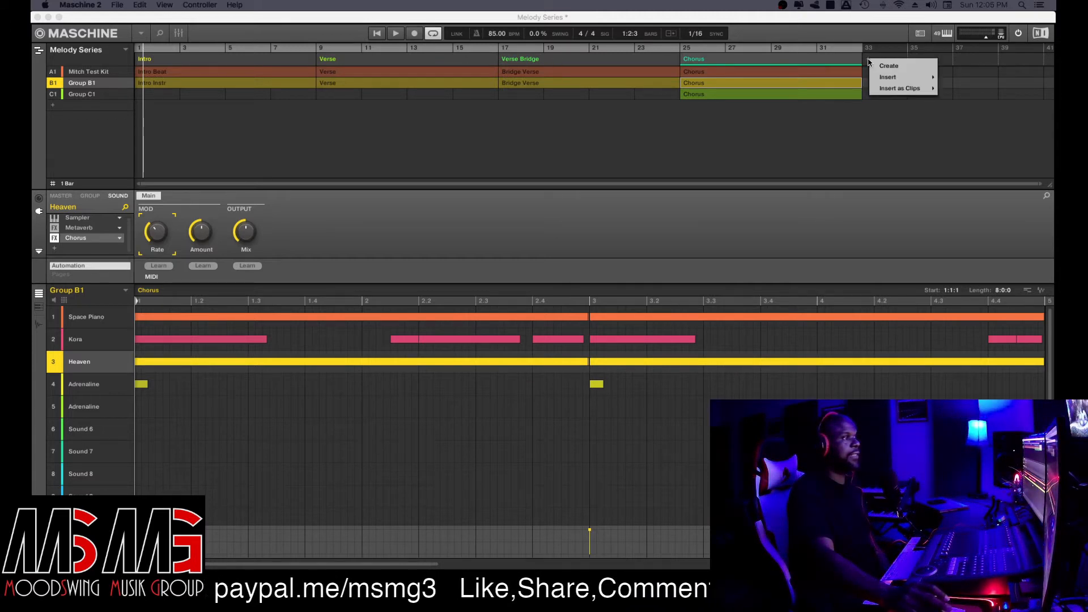
left_click(907, 78)
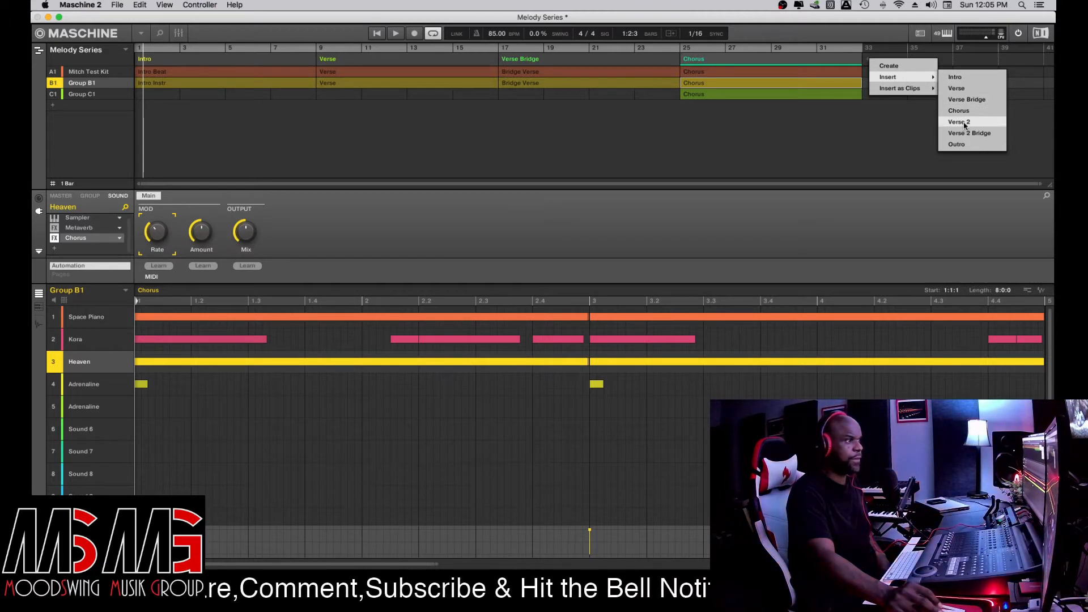
left_click(965, 122)
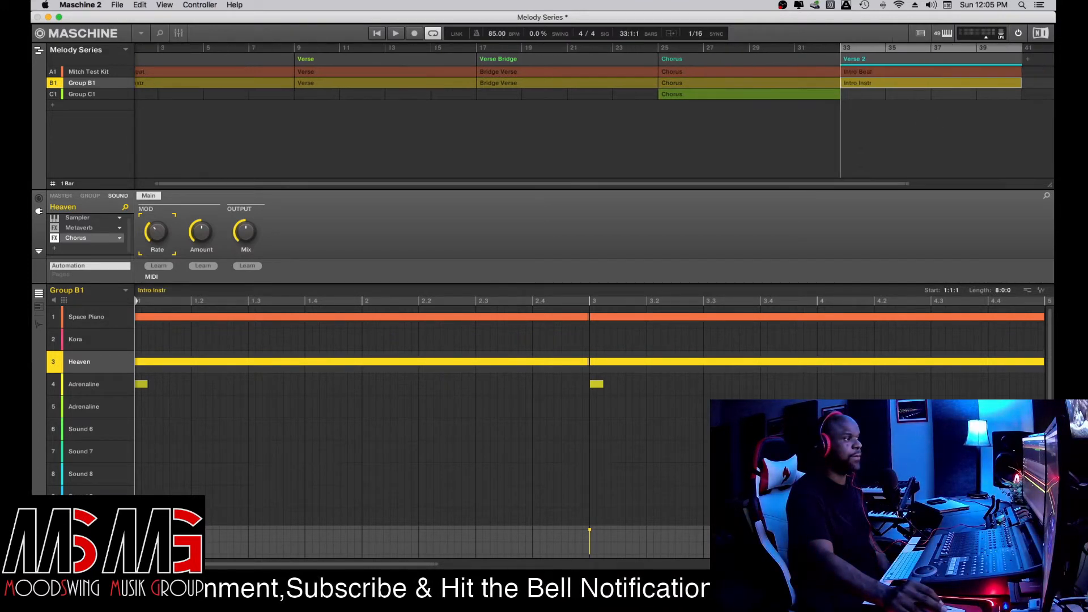
scroll(944, 64, "right", 3)
right_click(943, 62)
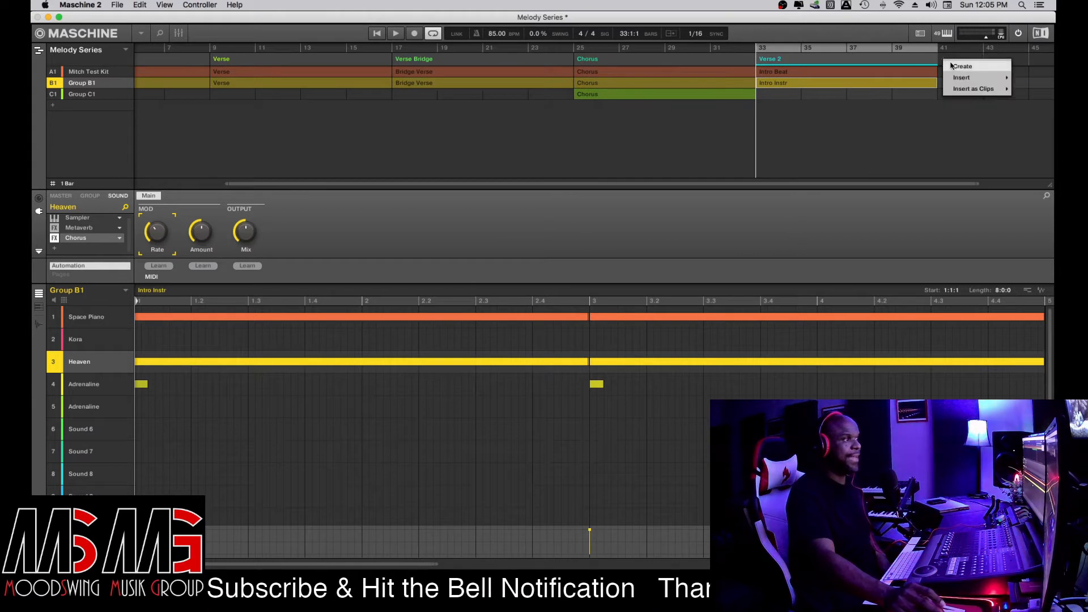
mouse_move(964, 77)
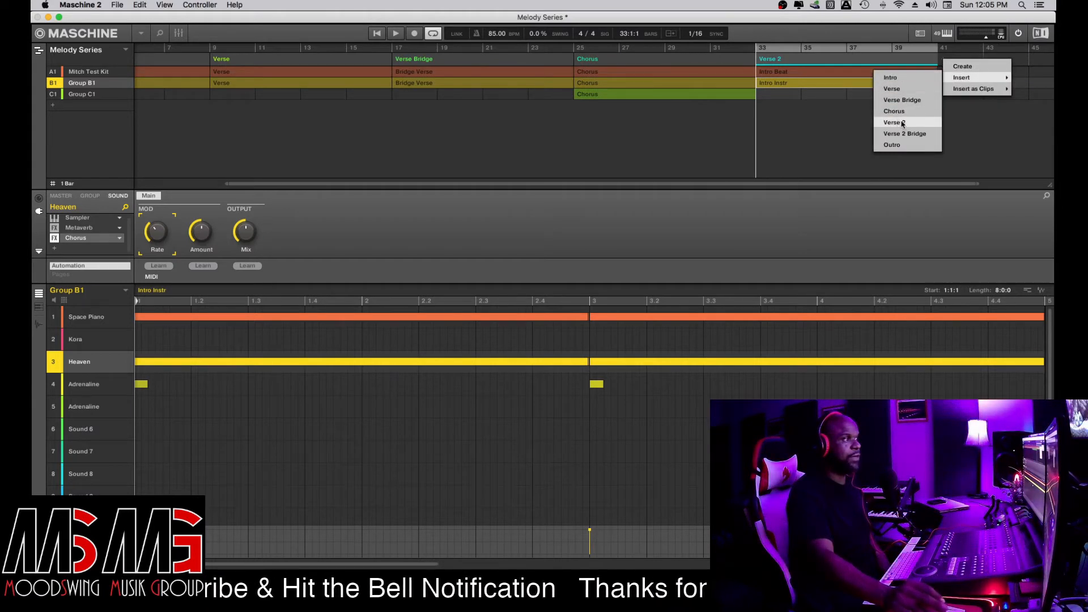
left_click(903, 134)
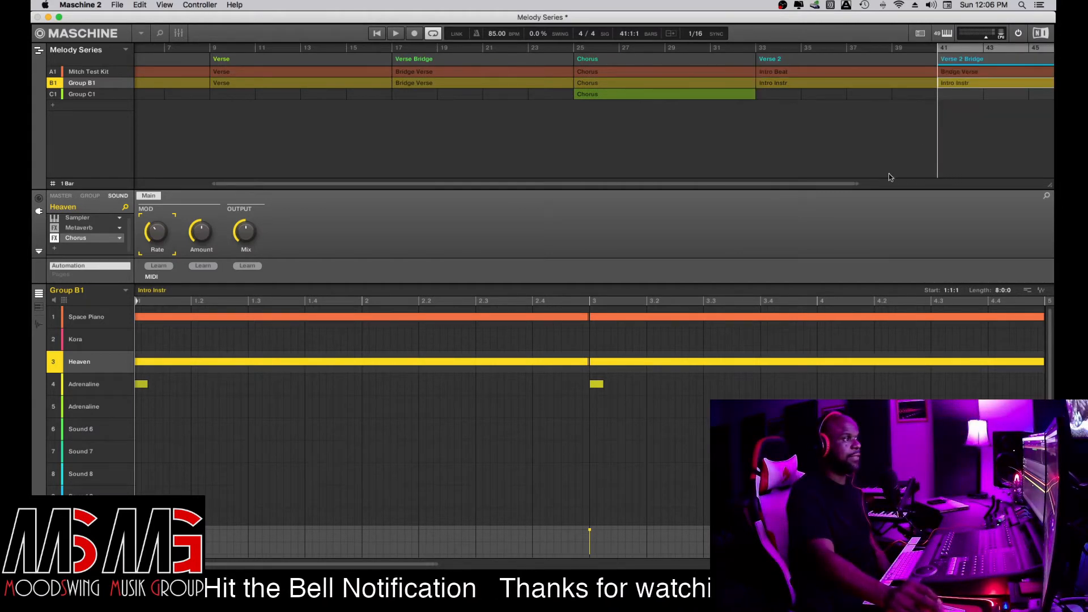
- Insert the Outro scene at bar 49 and show the whole song arrangement from Intro to Outro
left_click_drag(826, 185, 987, 183)
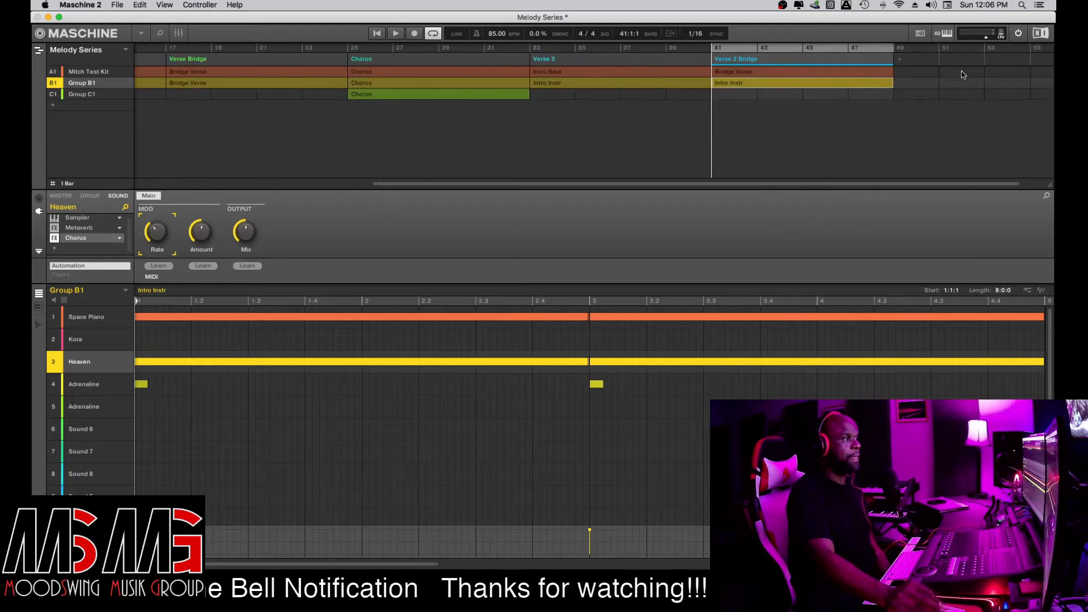
right_click(902, 63)
mouse_move(924, 78)
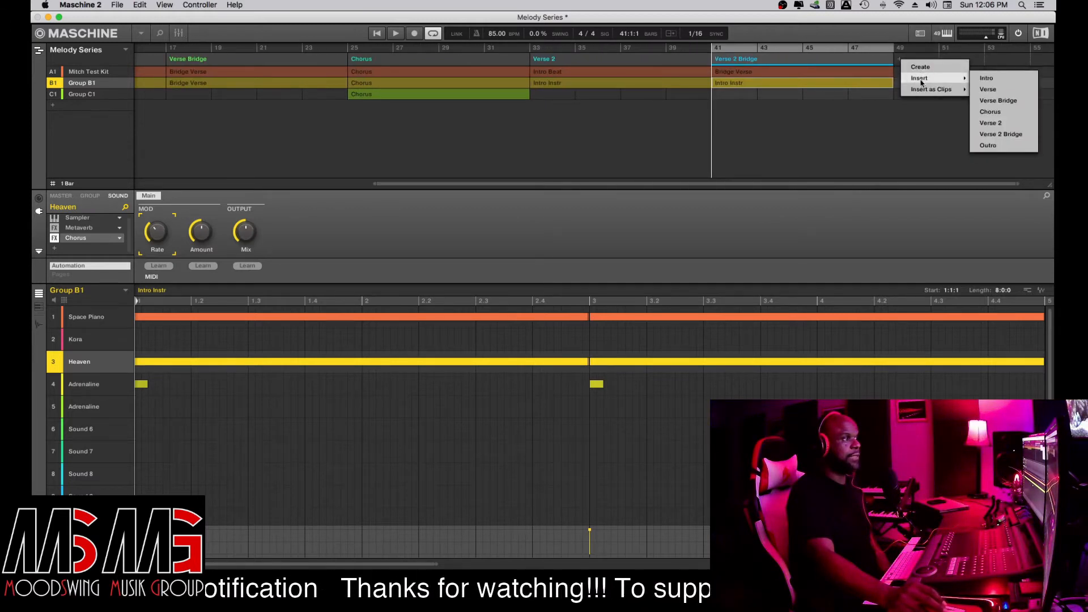
left_click(986, 145)
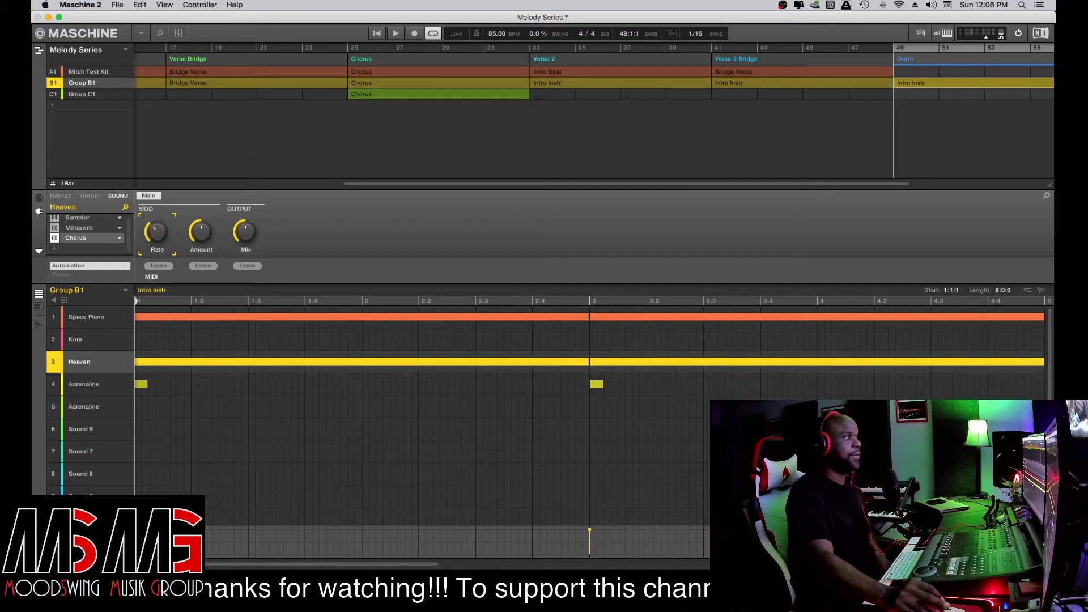
double_click(817, 185)
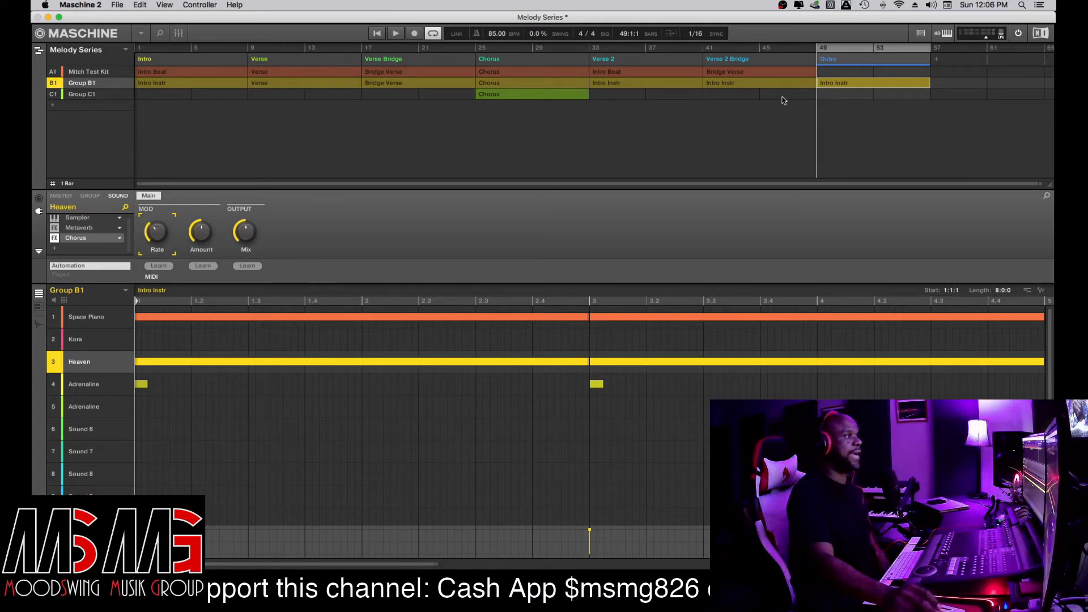
- Examine which patterns each scene from Intro to Outro uses in the Ideas view, and return to the song timeline
left_click(39, 51)
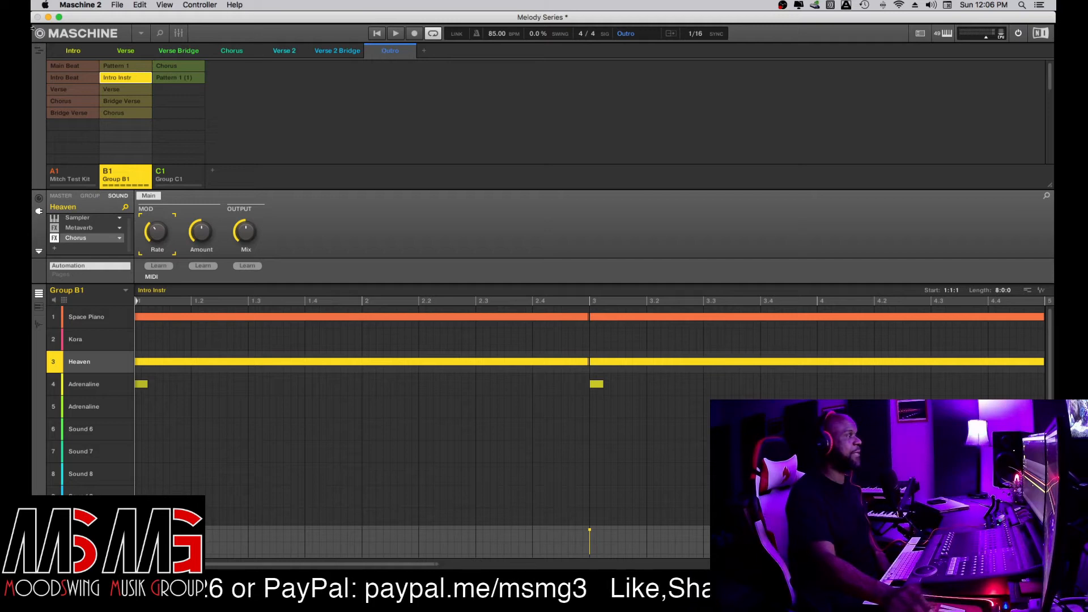
left_click(39, 50)
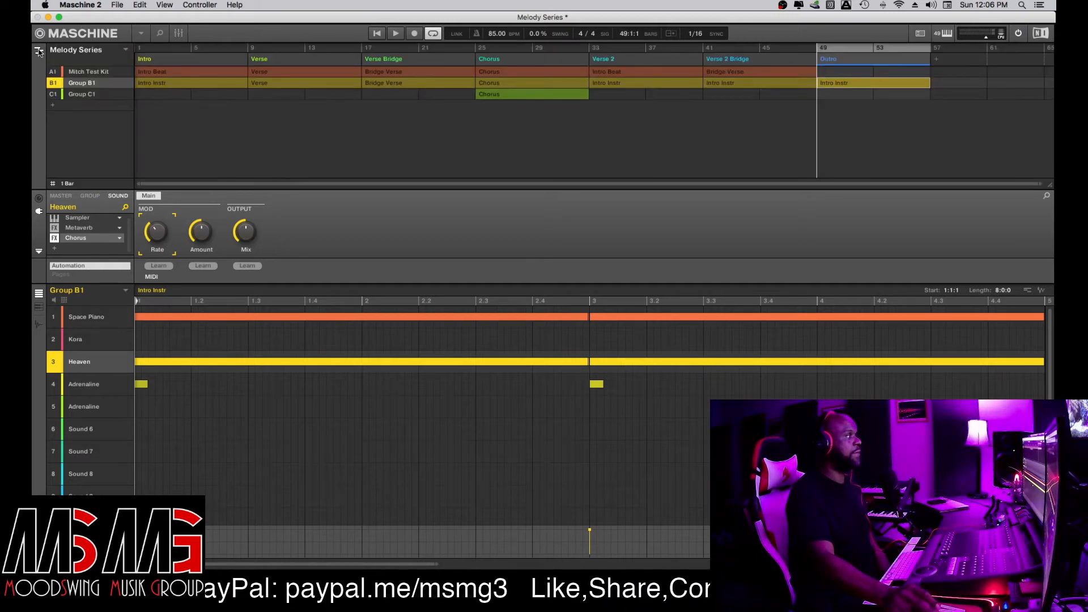
left_click(39, 52)
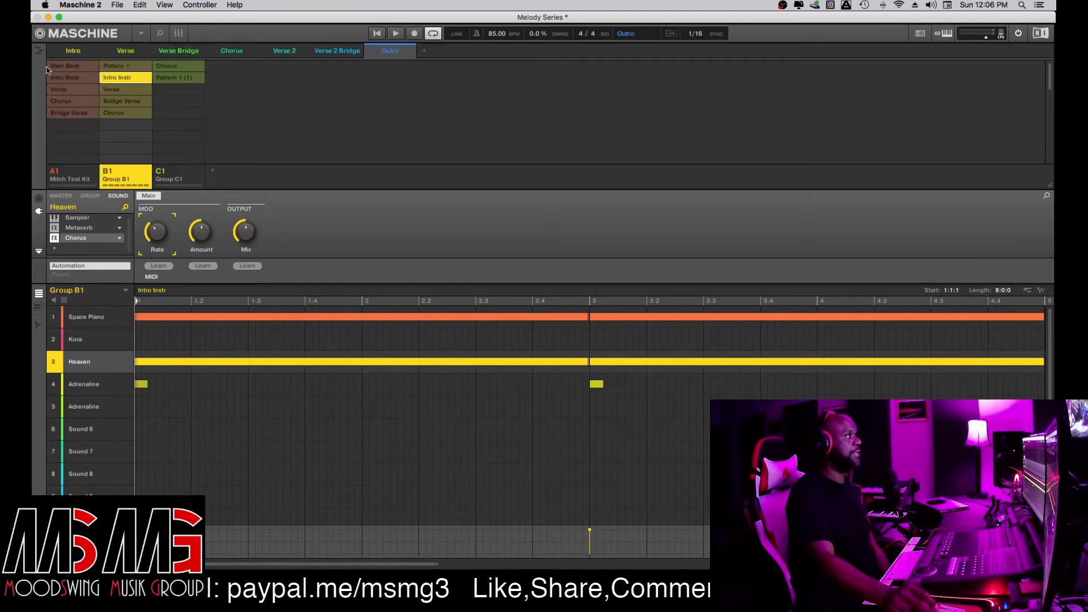
left_click(74, 51)
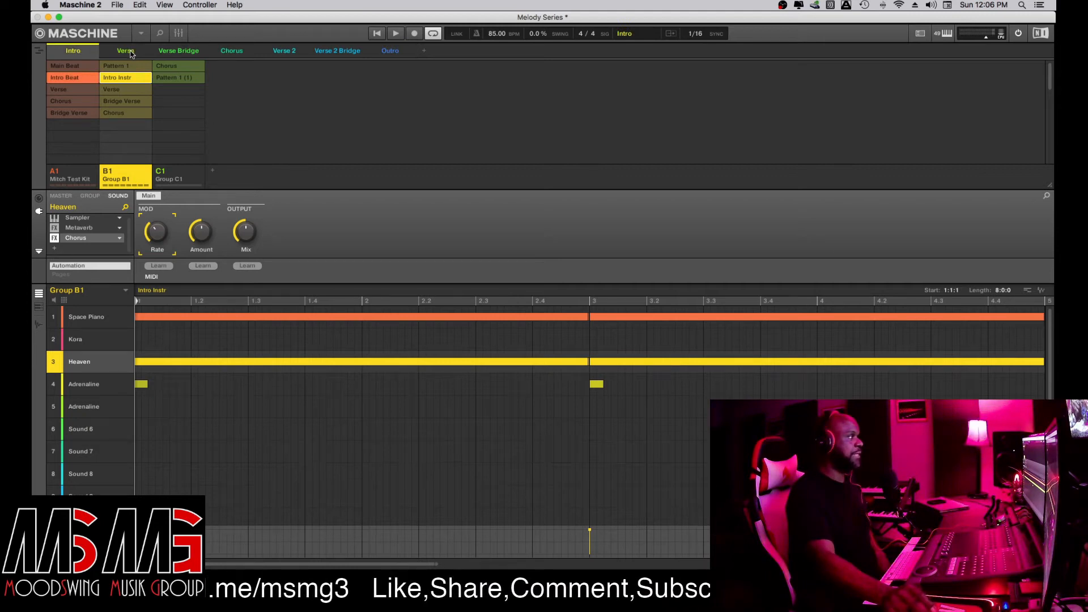
left_click(129, 52)
left_click(186, 53)
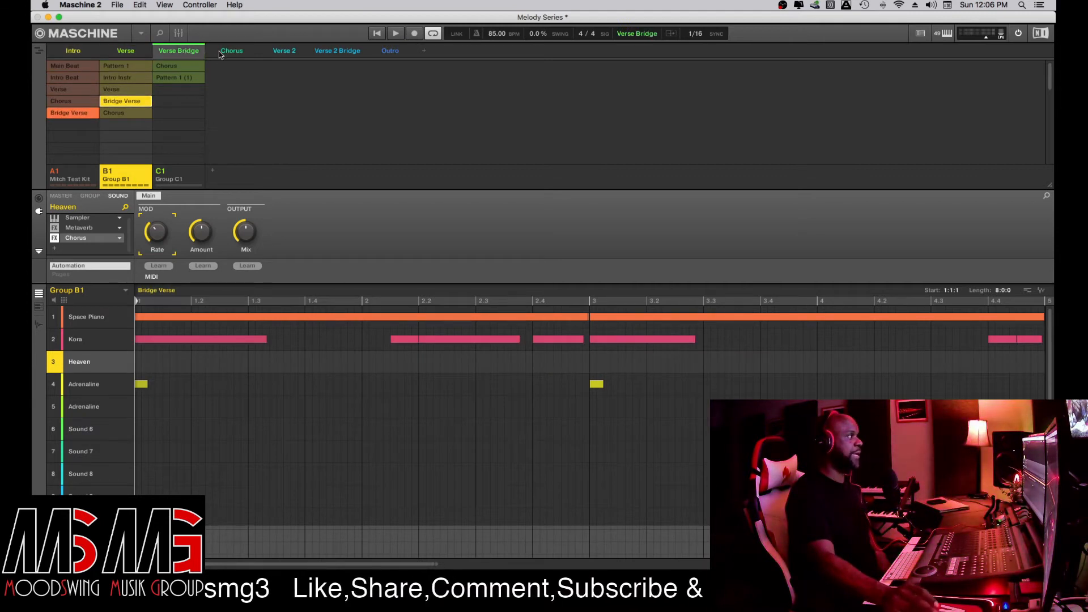
left_click(238, 53)
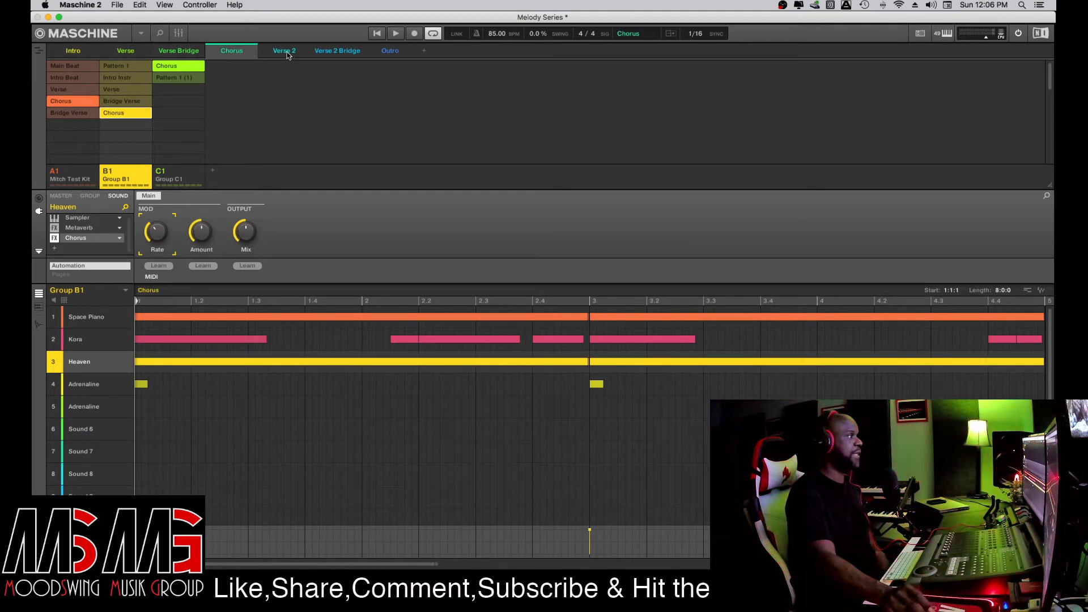
left_click(287, 52)
left_click(332, 52)
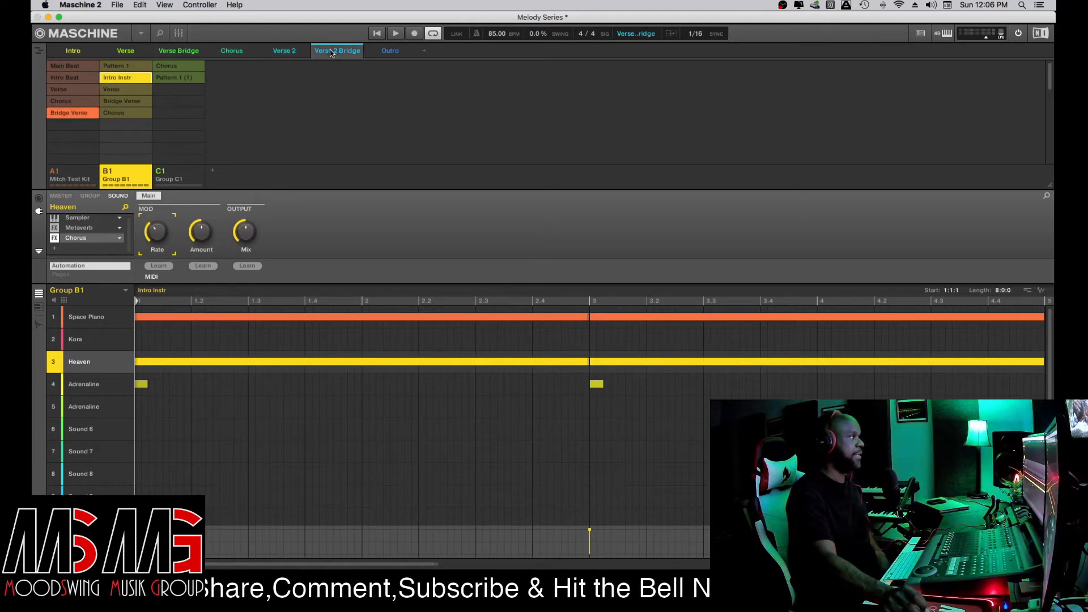
left_click(389, 52)
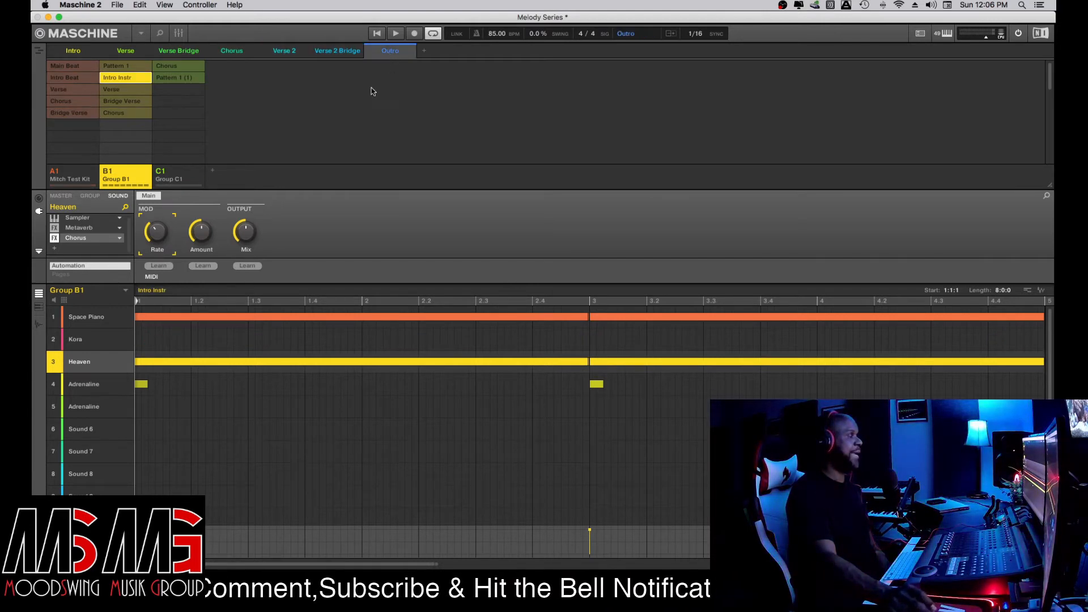
left_click(39, 50)
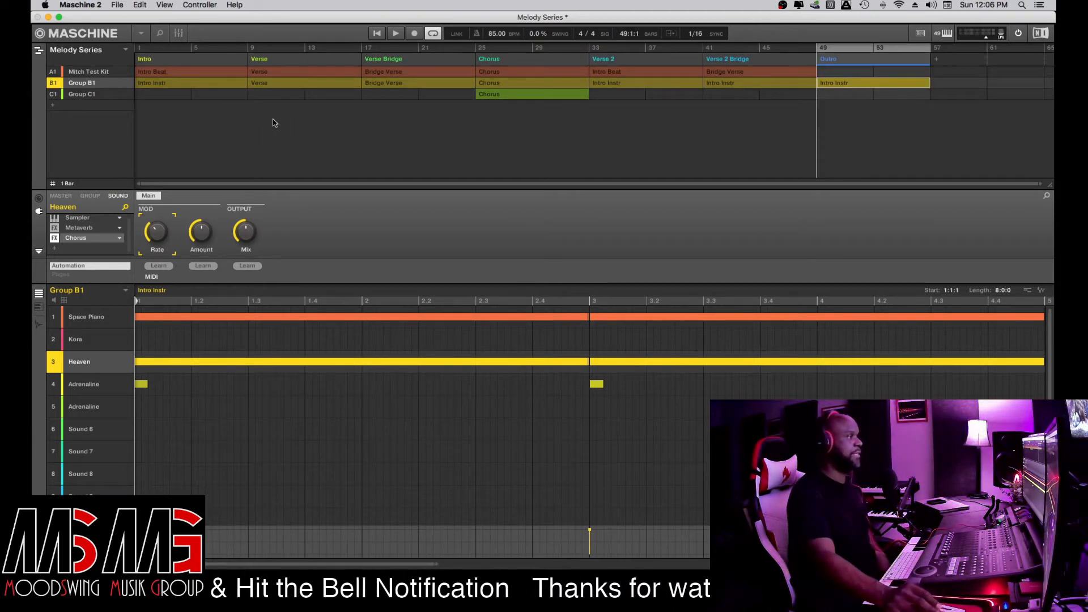
- Play the arranged song from the beginning of the Intro into the Chorus and stop playback
left_click(149, 51)
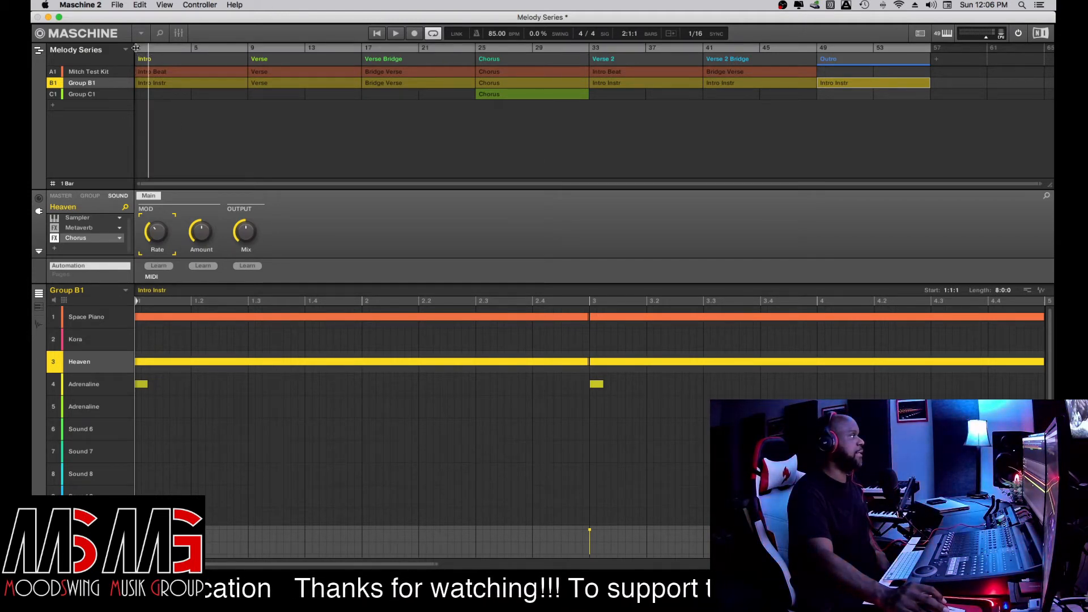
left_click(136, 51)
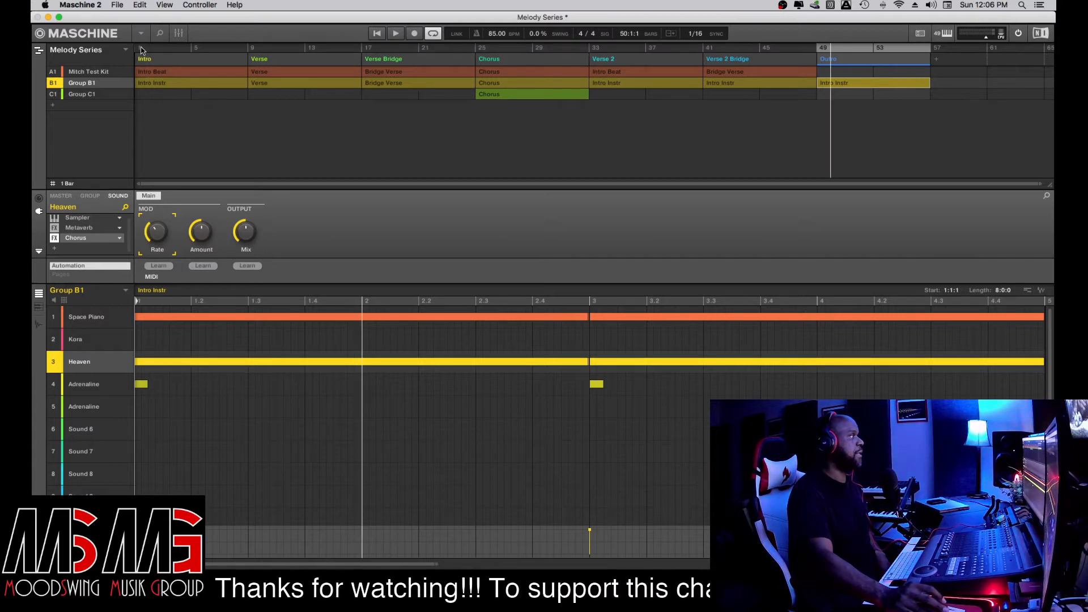
left_click(142, 51)
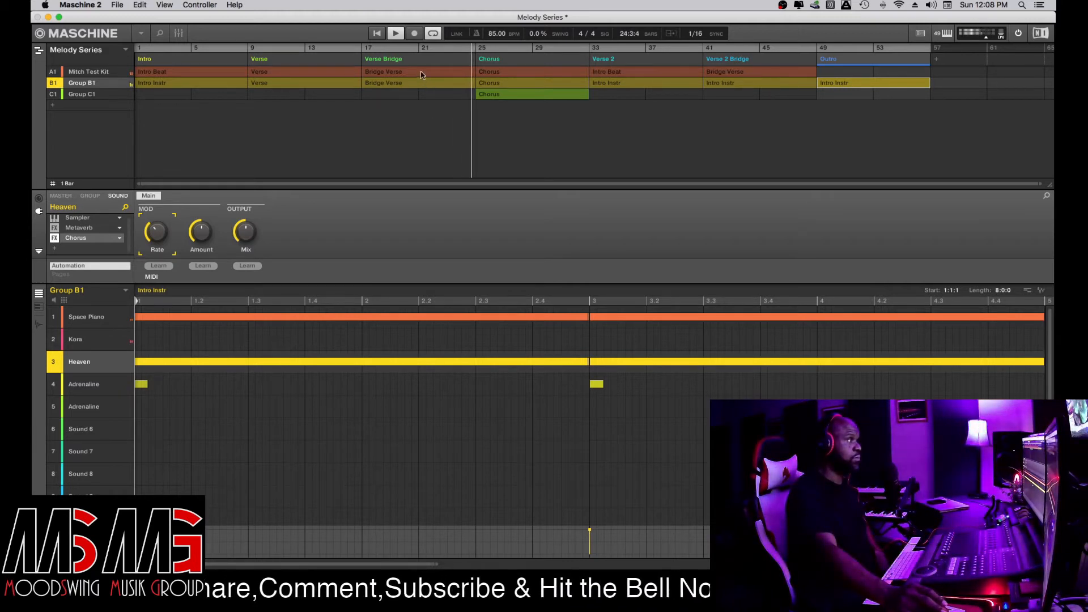
left_click(397, 35)
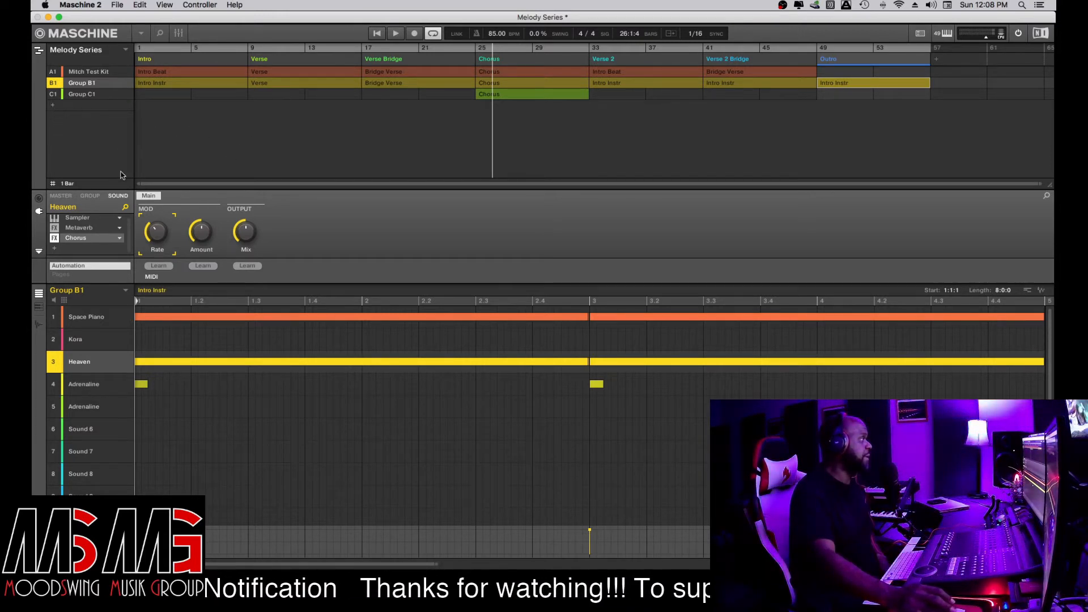
- Open the library browser and show the Compressor settings of the Drop group's sound
left_click(160, 34)
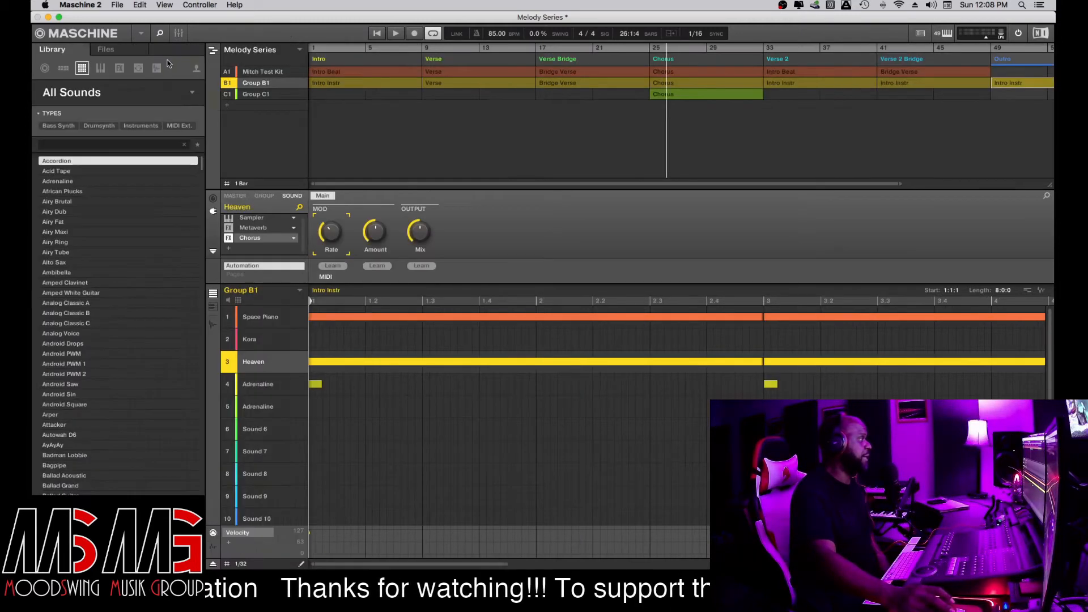
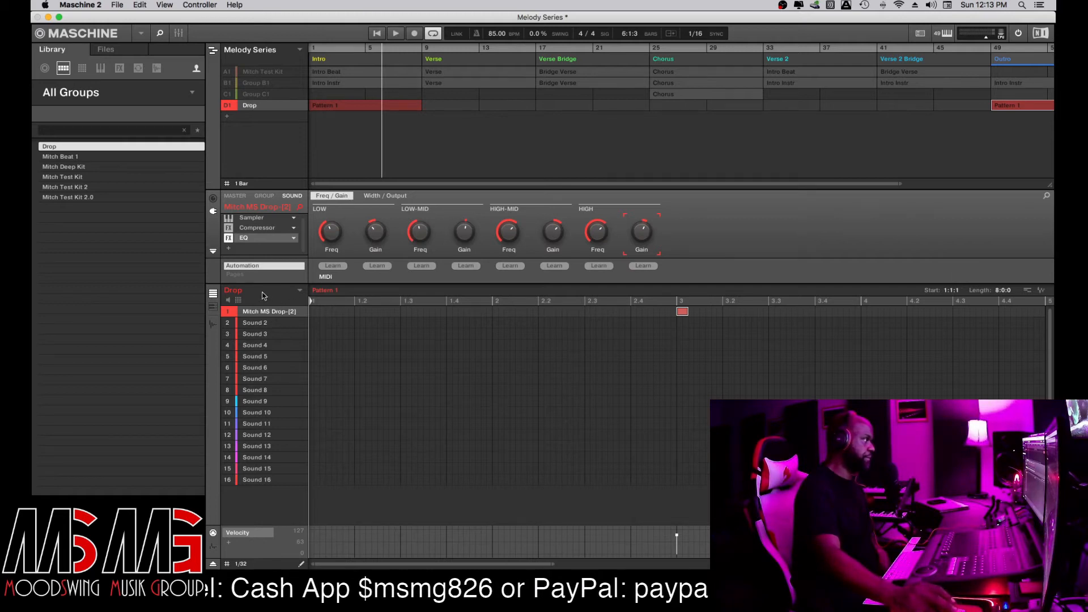
left_click(267, 228)
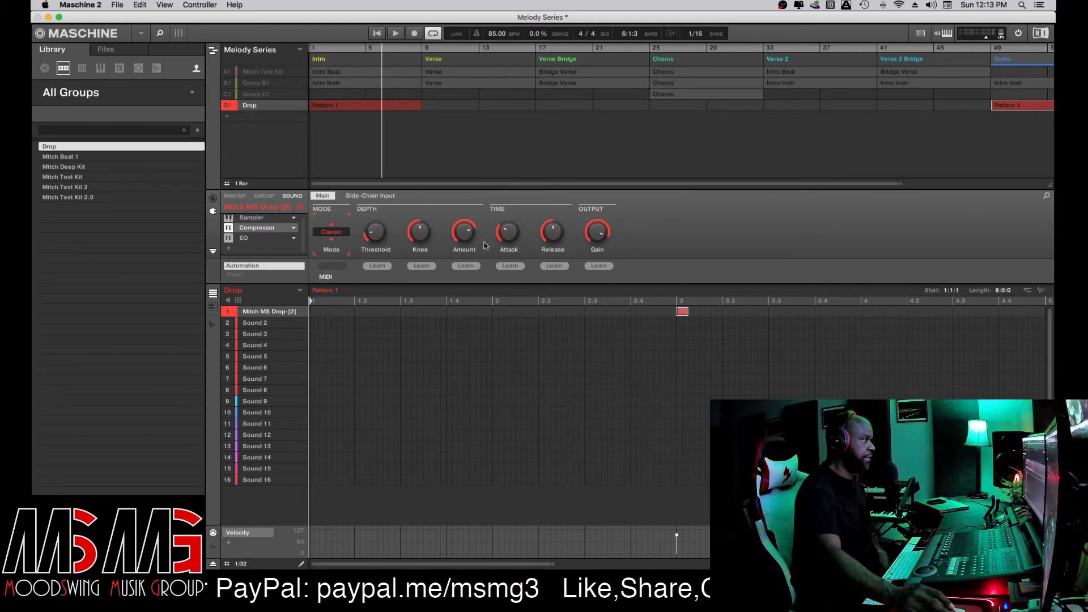
- Unmute groups A1, B1 and C1 in the song timeline and mute the Drop group
left_click(228, 95)
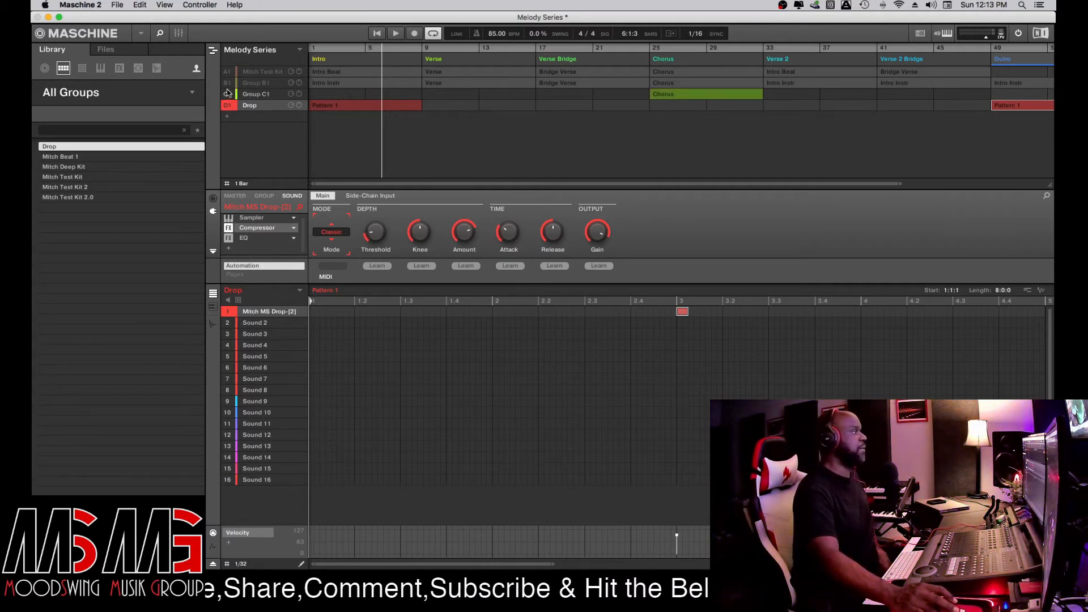
left_click(228, 83)
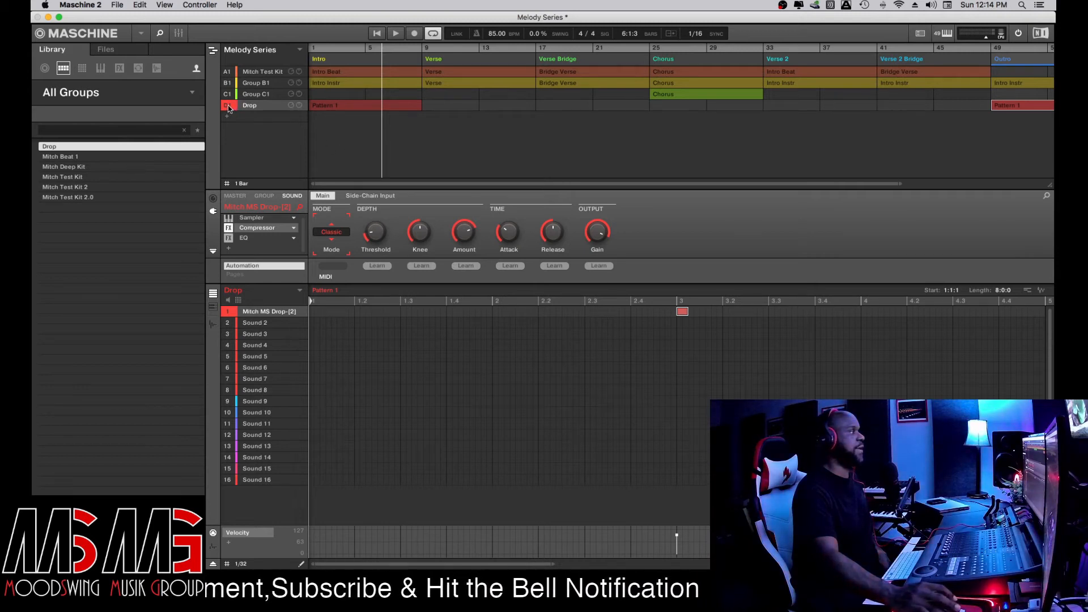
left_click(228, 106)
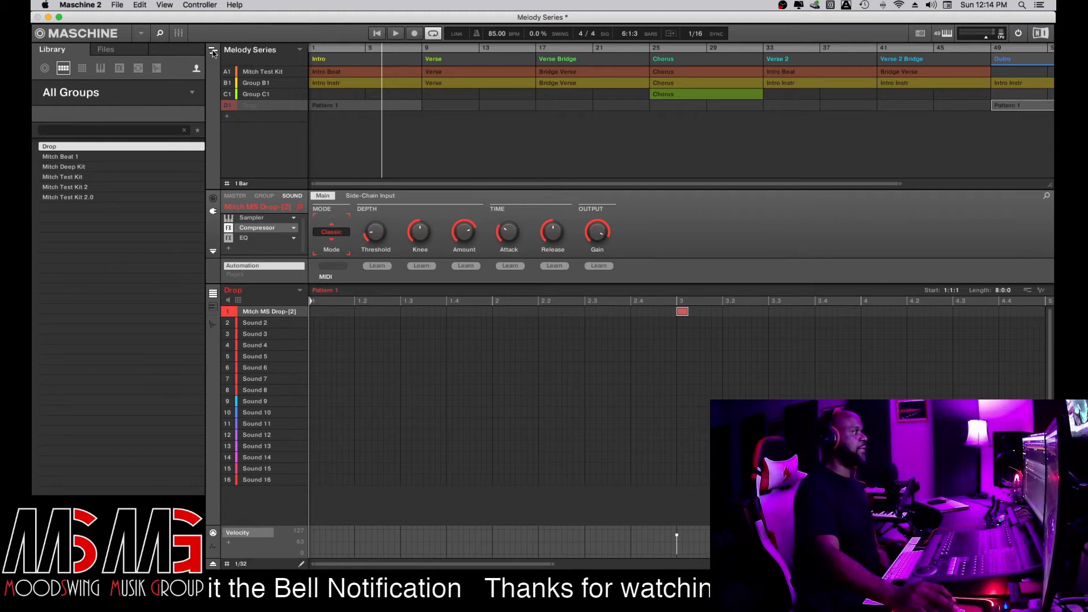
- Look through the sounds and plug-ins of groups A1, B1 and C1
left_click(262, 72)
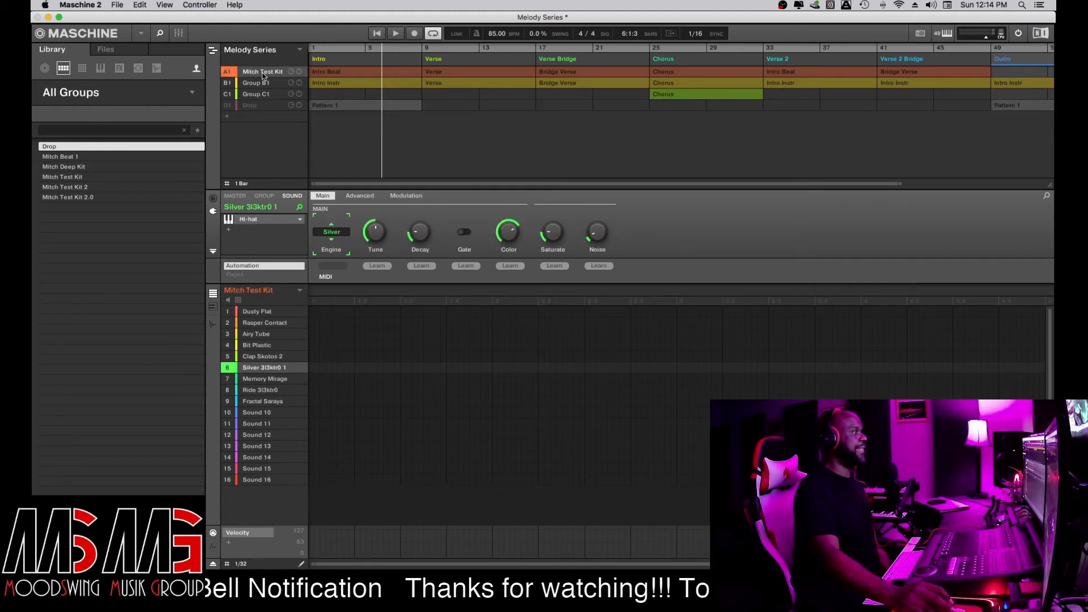
left_click(263, 83)
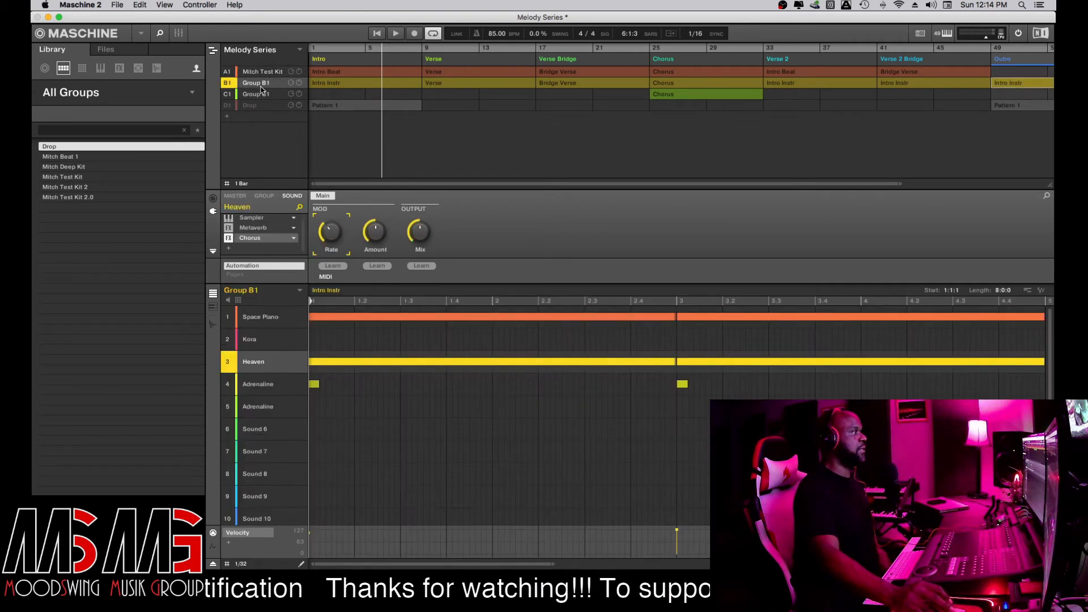
left_click(262, 73)
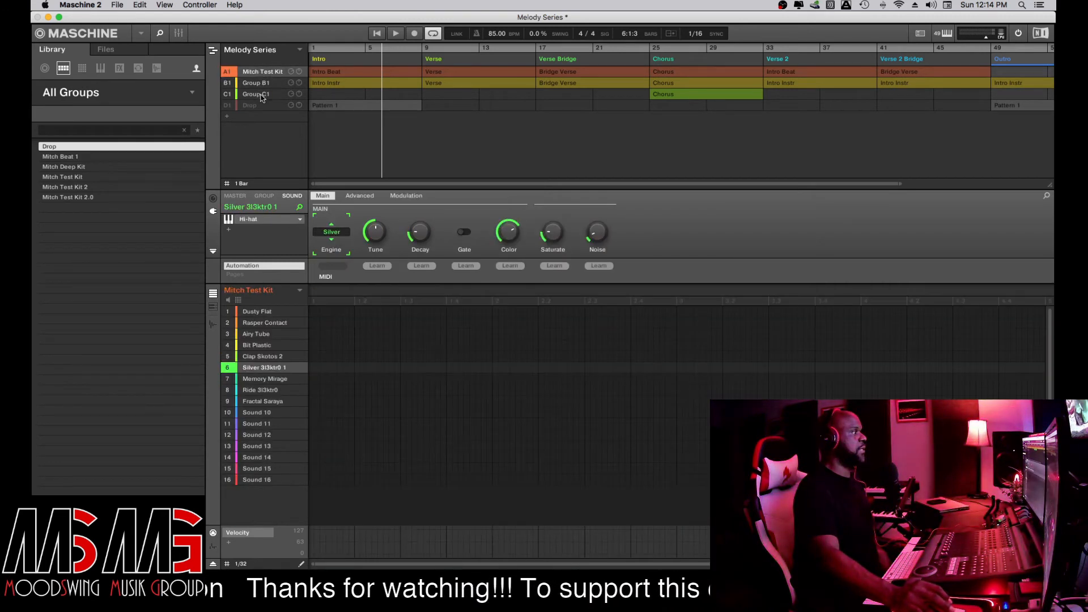
left_click(260, 85)
left_click(261, 94)
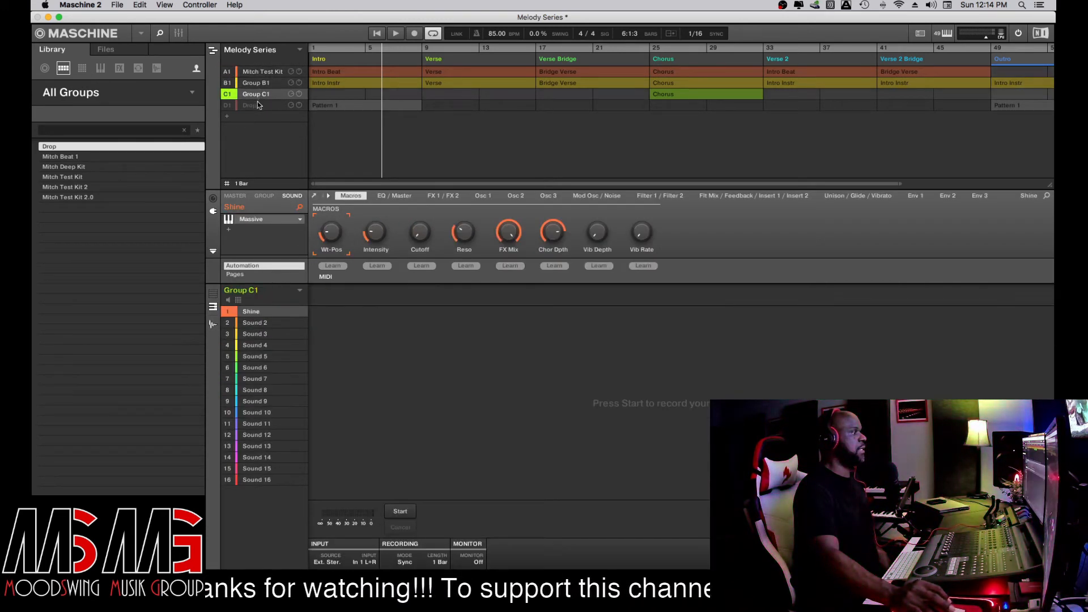
- Review group A1's drum patterns in the Ideas view with the pattern editor shown, and select Main Beat for the Intro scene
left_click(213, 52)
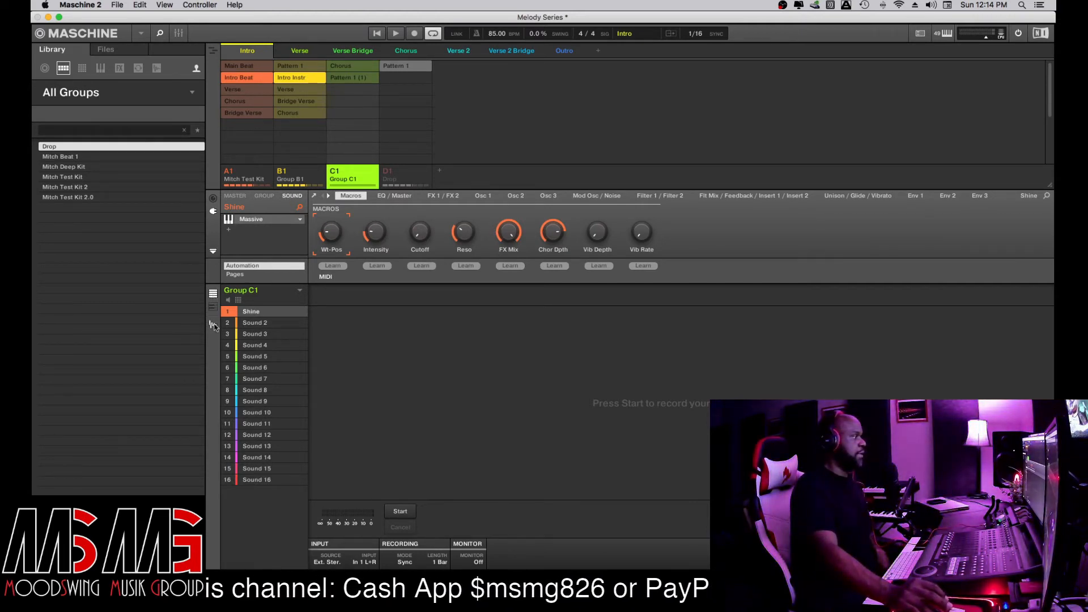
left_click(213, 293)
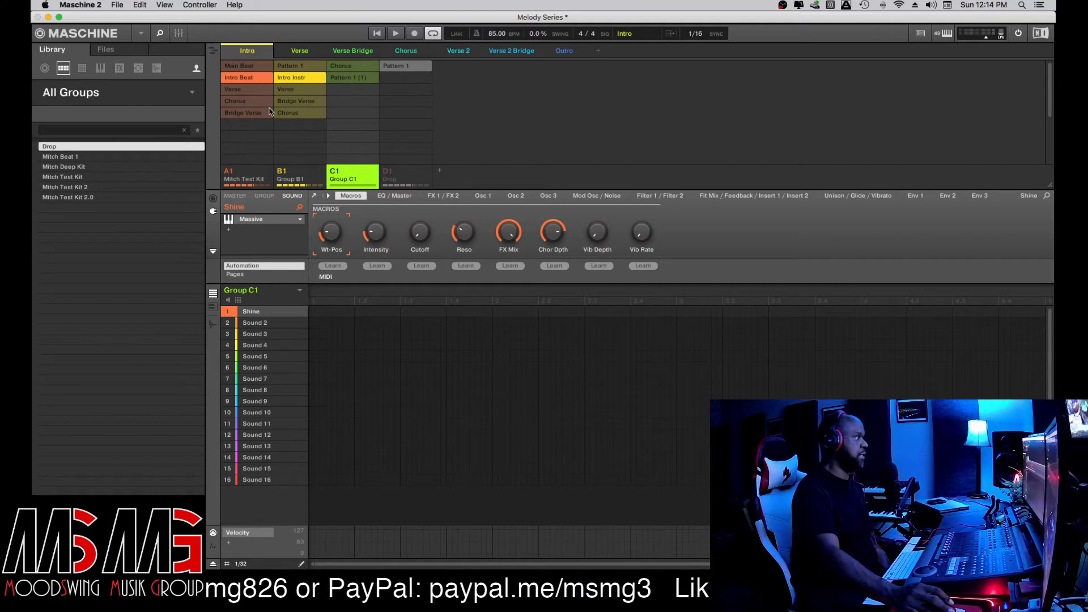
left_click(245, 90)
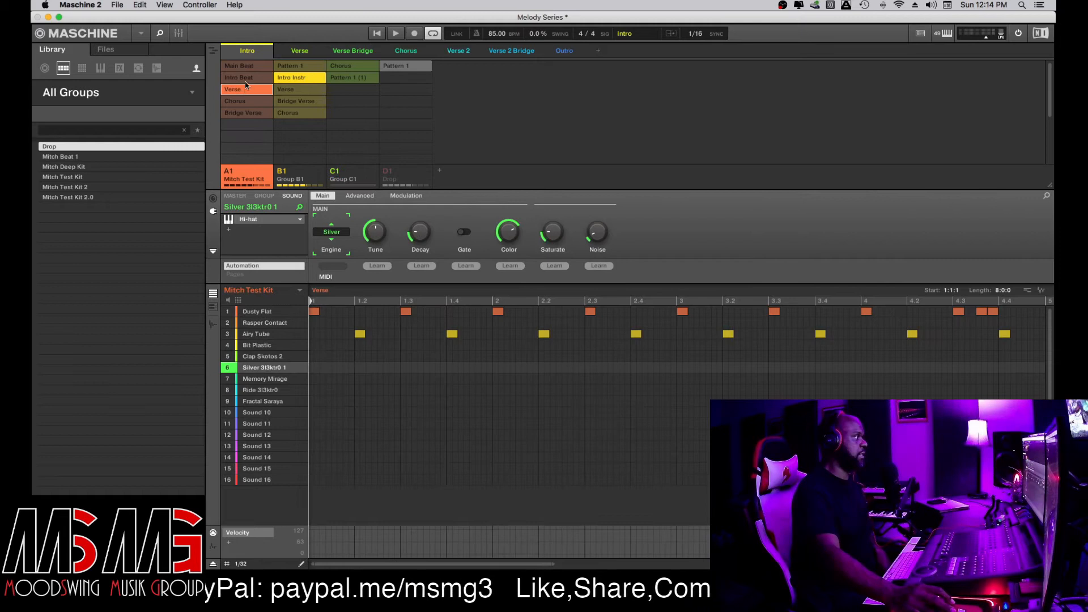
left_click(245, 78)
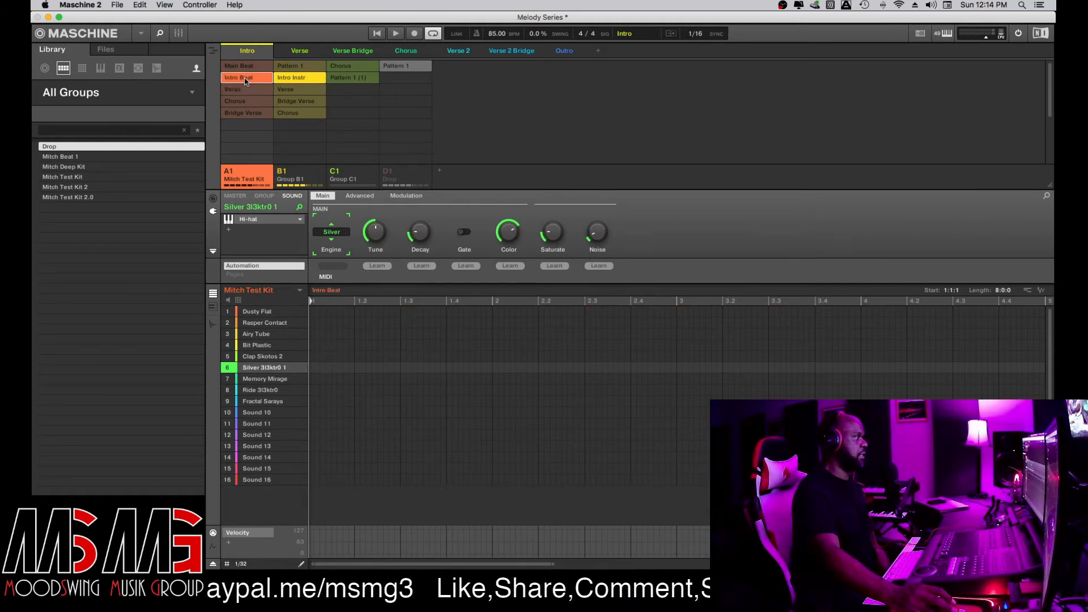
left_click(244, 67)
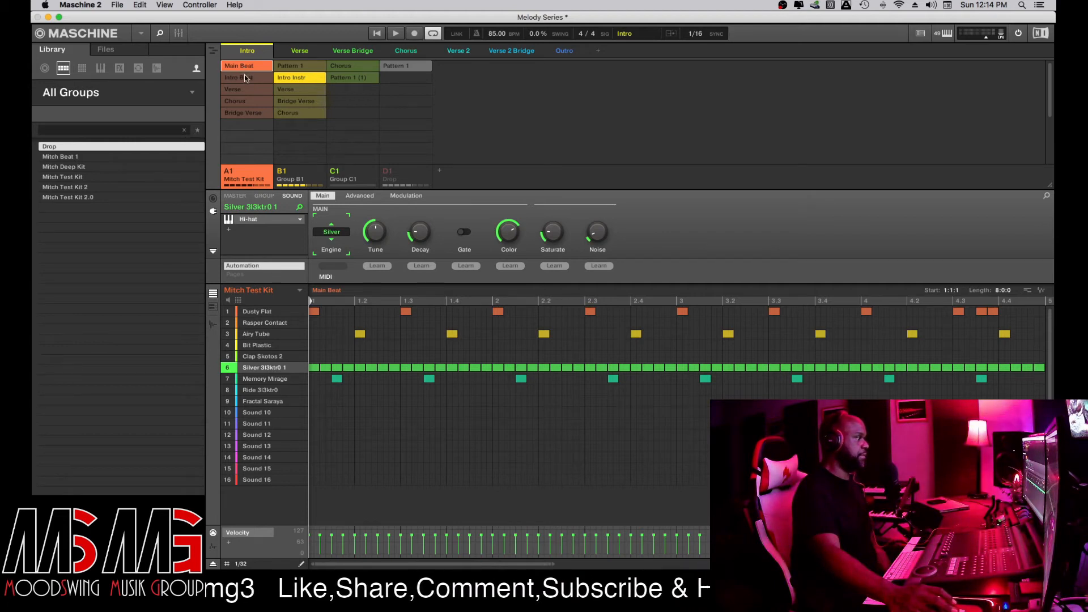
left_click(245, 78)
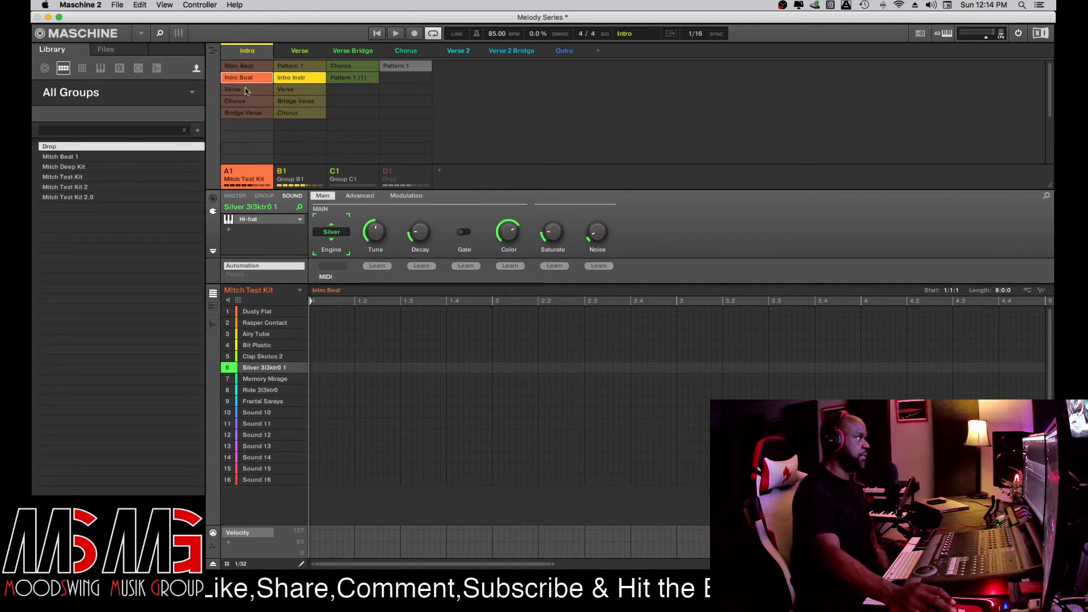
left_click(246, 90)
left_click(247, 101)
left_click(248, 114)
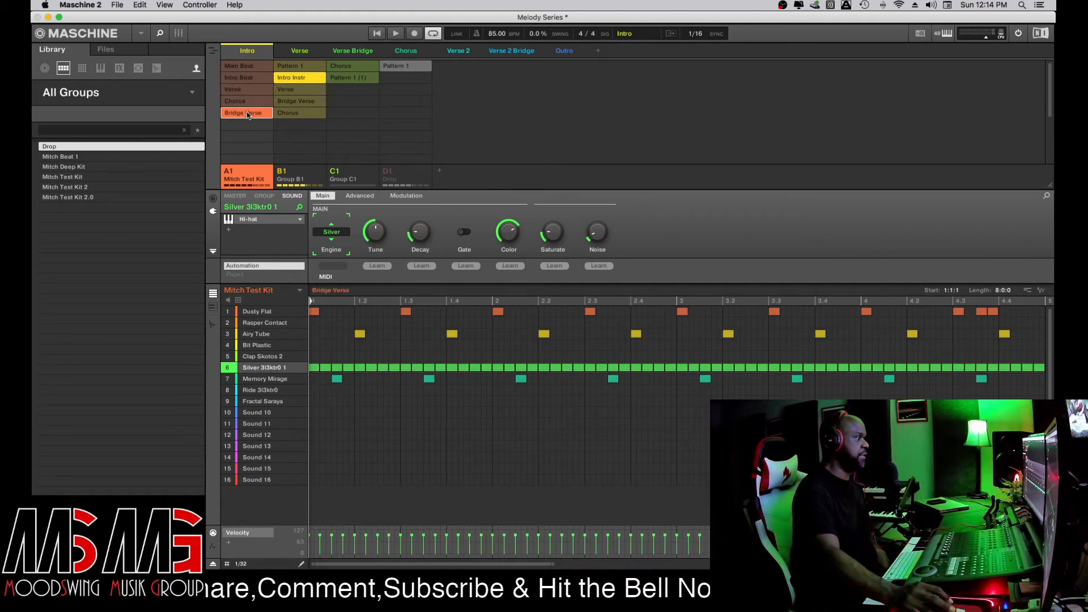
left_click(245, 66)
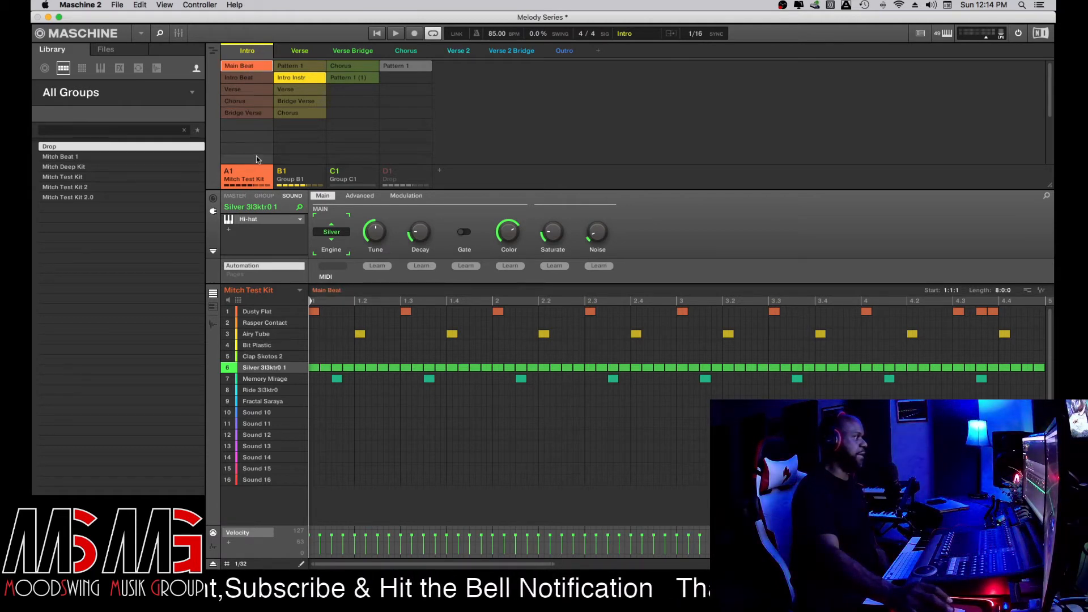
- Mute groups B1 and C1 and play group A1's Main Beat on its own with the library browser hidden
right_click(288, 171)
right_click(369, 181)
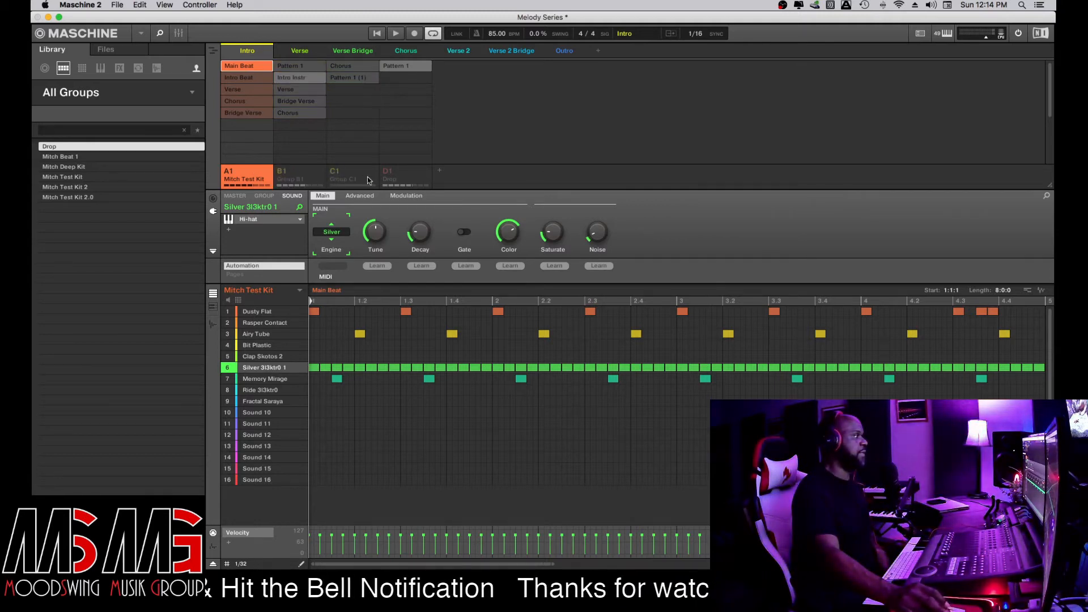
right_click(389, 177)
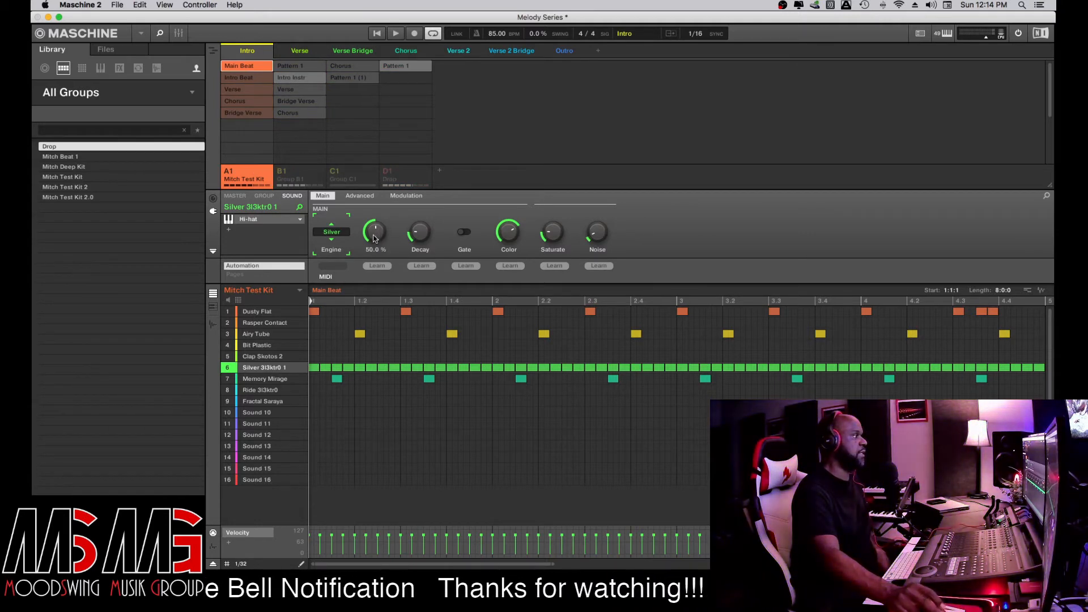
left_click(377, 34)
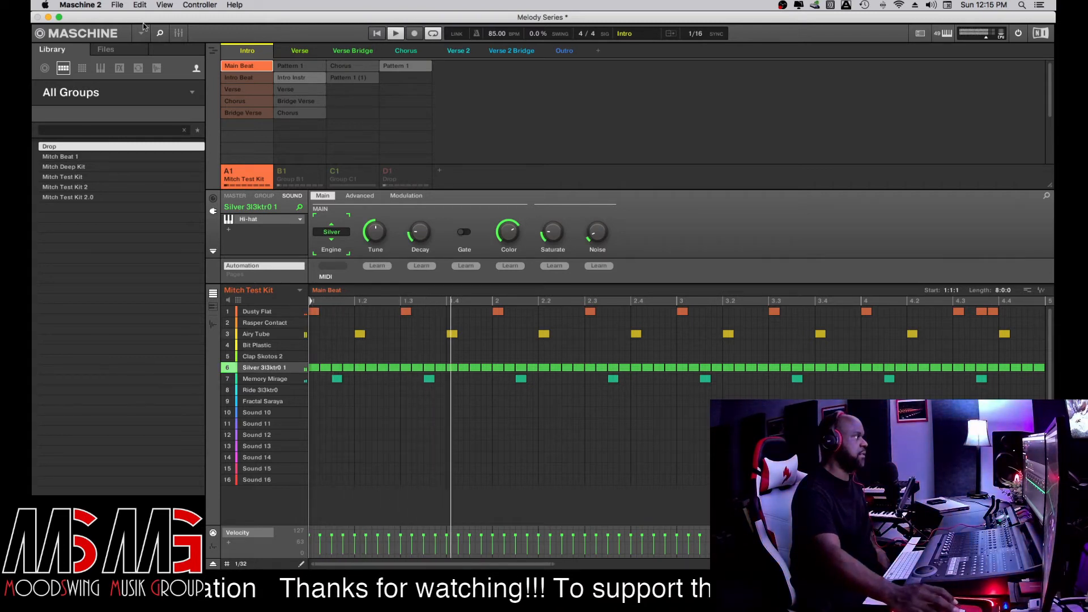
key("super+f")
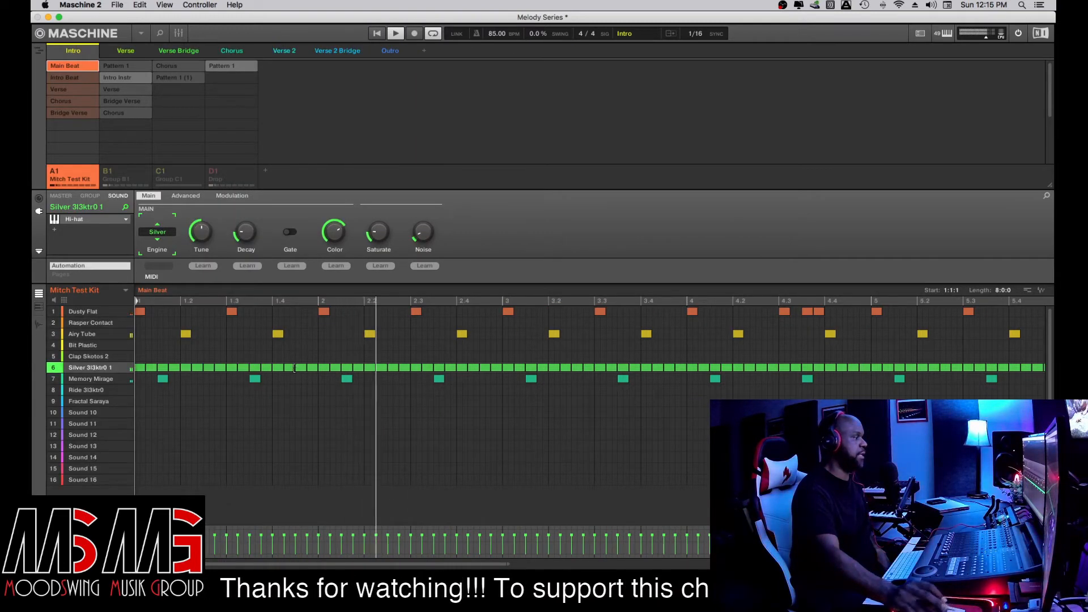
- Show the full length of group A1's Main Beat and mute the Memory Mirage, Silver hi-hat and Airy Tube sounds
double_click(465, 565)
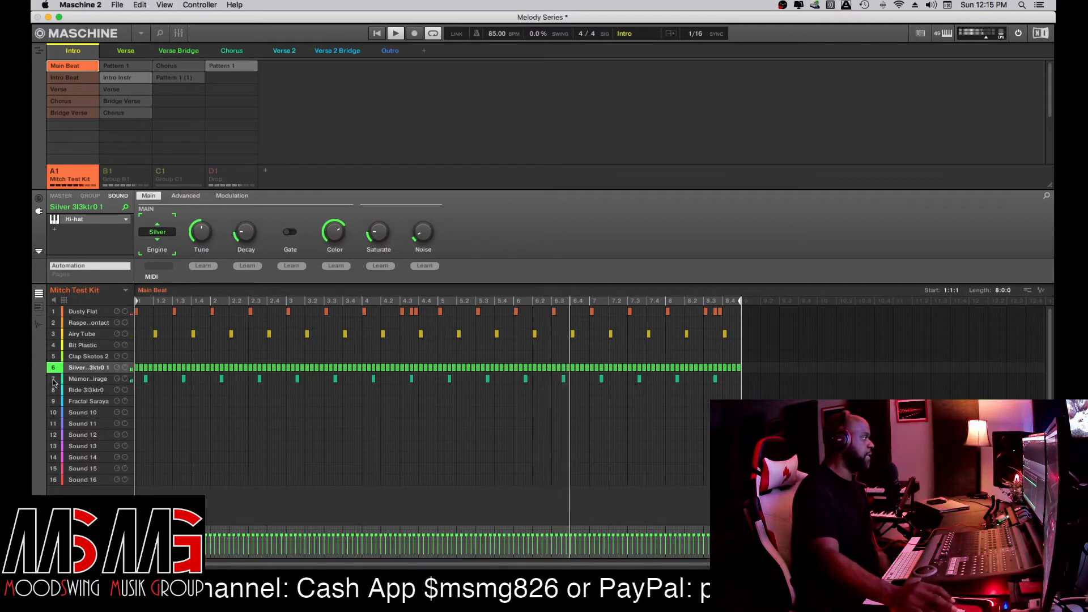
left_click(53, 378)
left_click(53, 368)
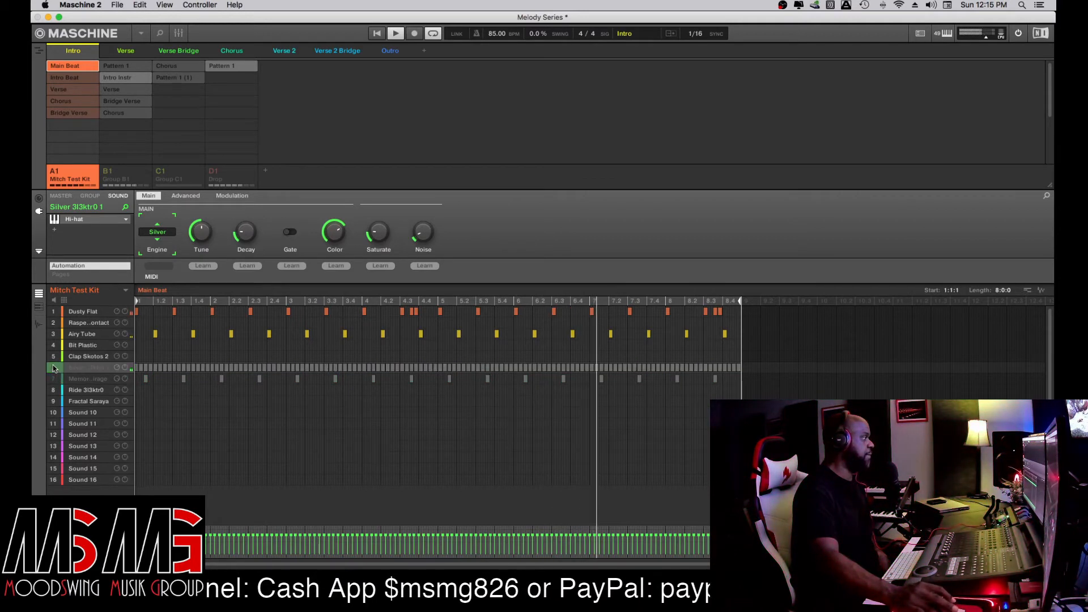
left_click(53, 334)
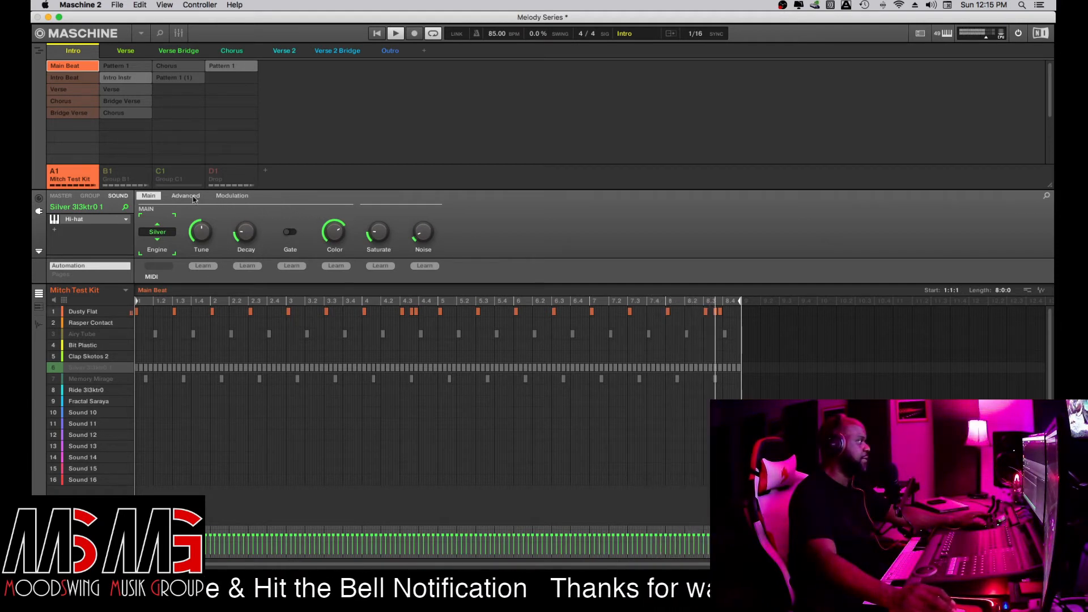
- Set the Intro scene to play group A1's Intro Beat and group B1's Intro Instr pattern
left_click(142, 172)
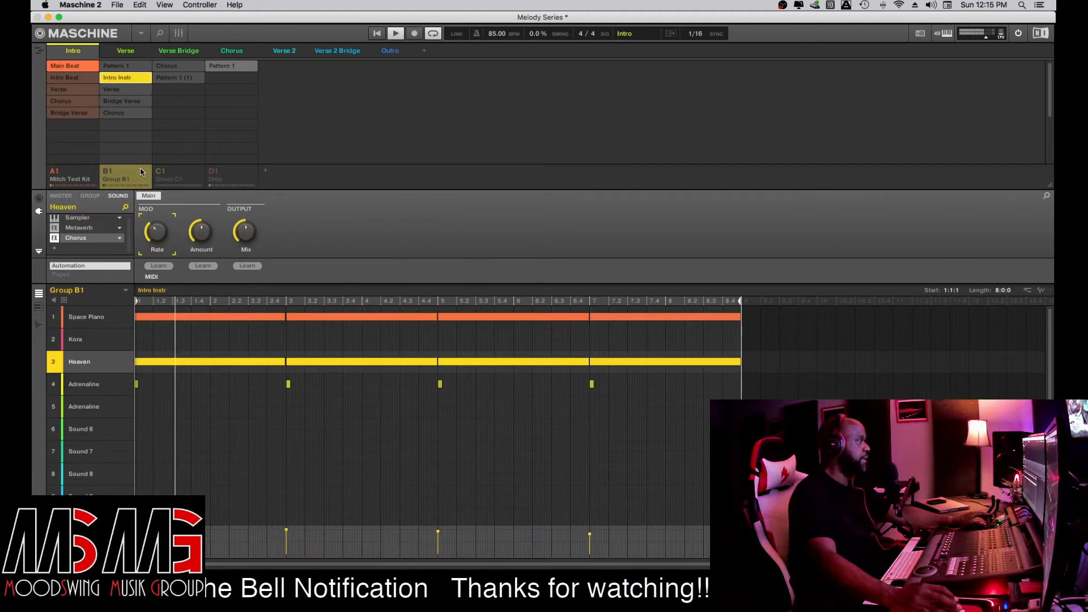
left_click(83, 172)
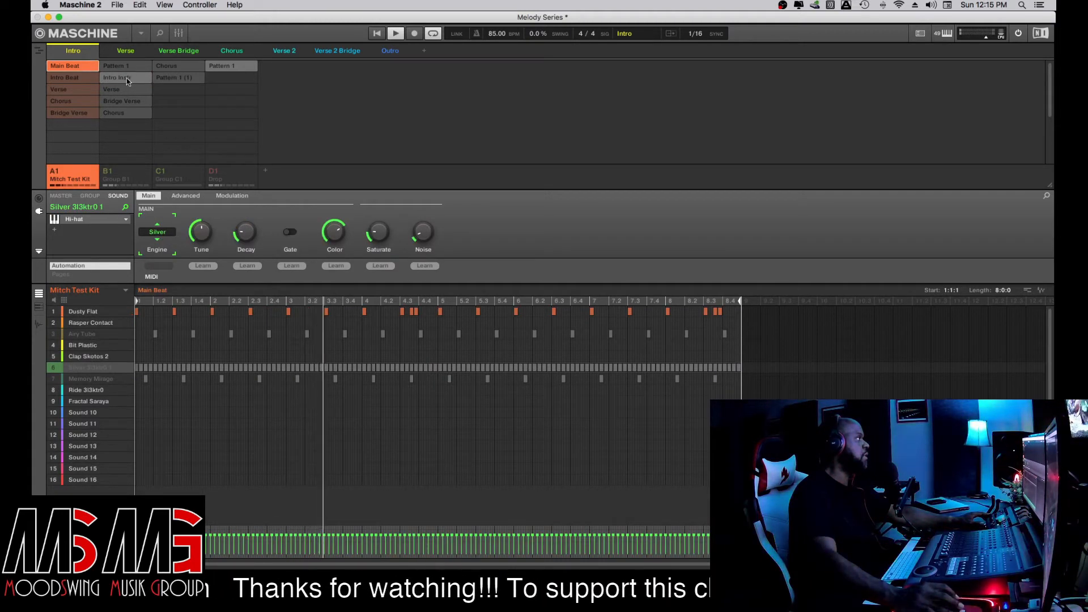
left_click(127, 79)
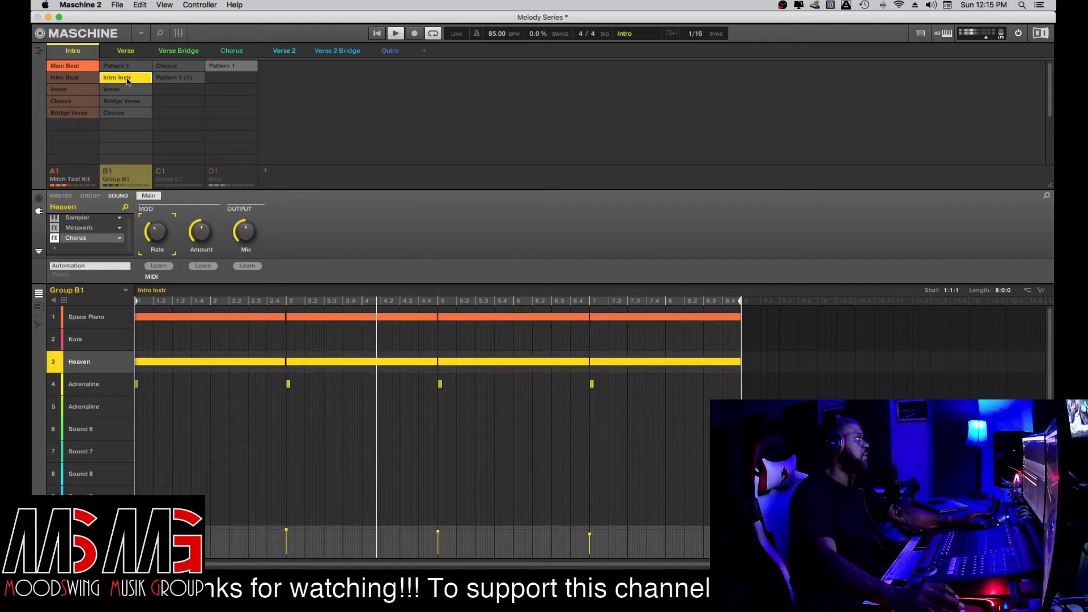
left_click(127, 79)
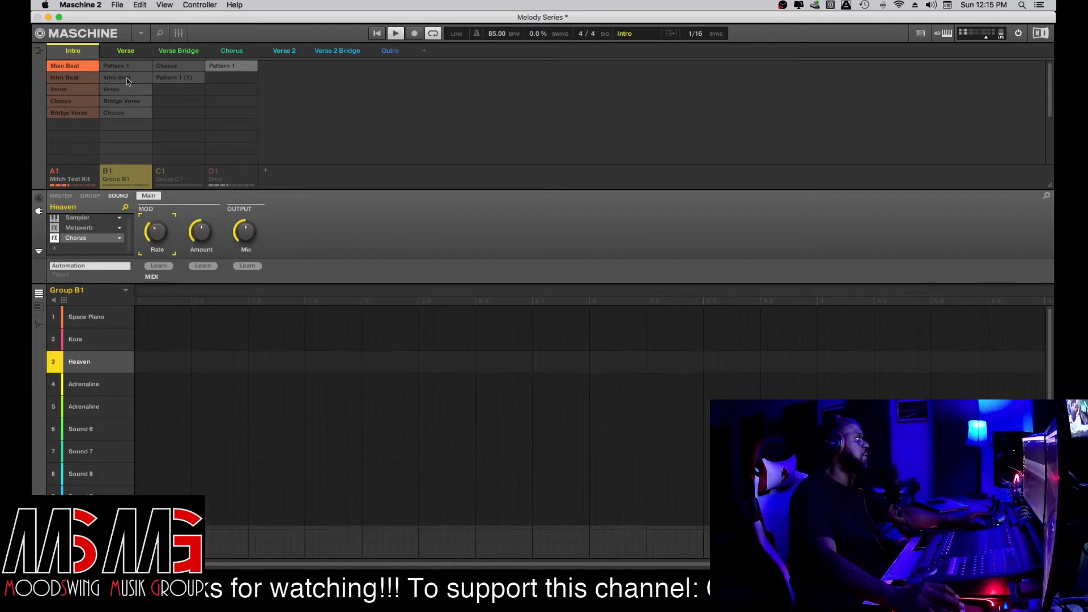
left_click(73, 78)
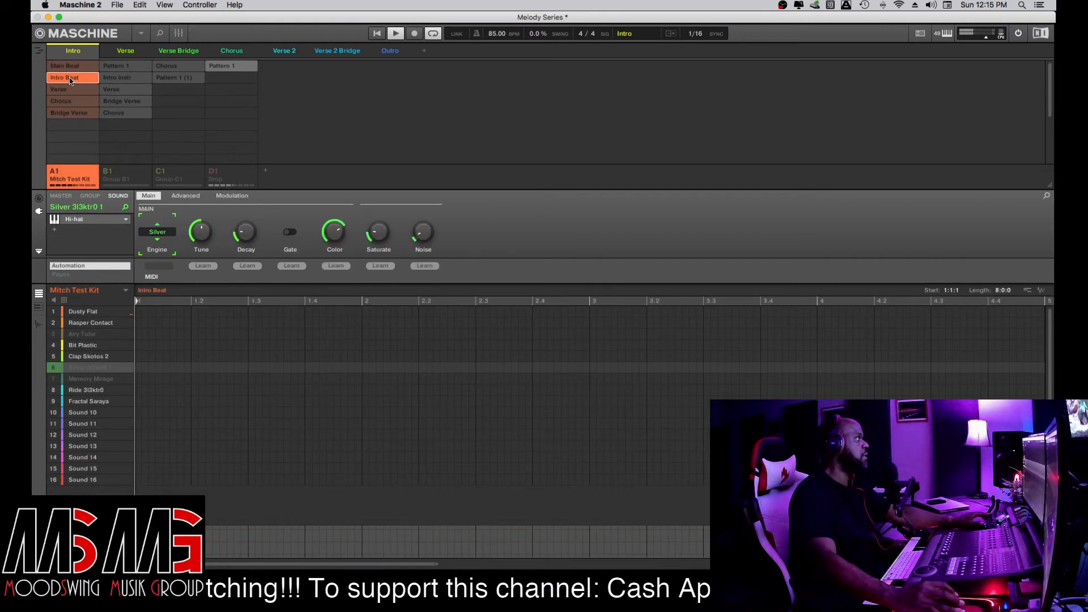
left_click(115, 79)
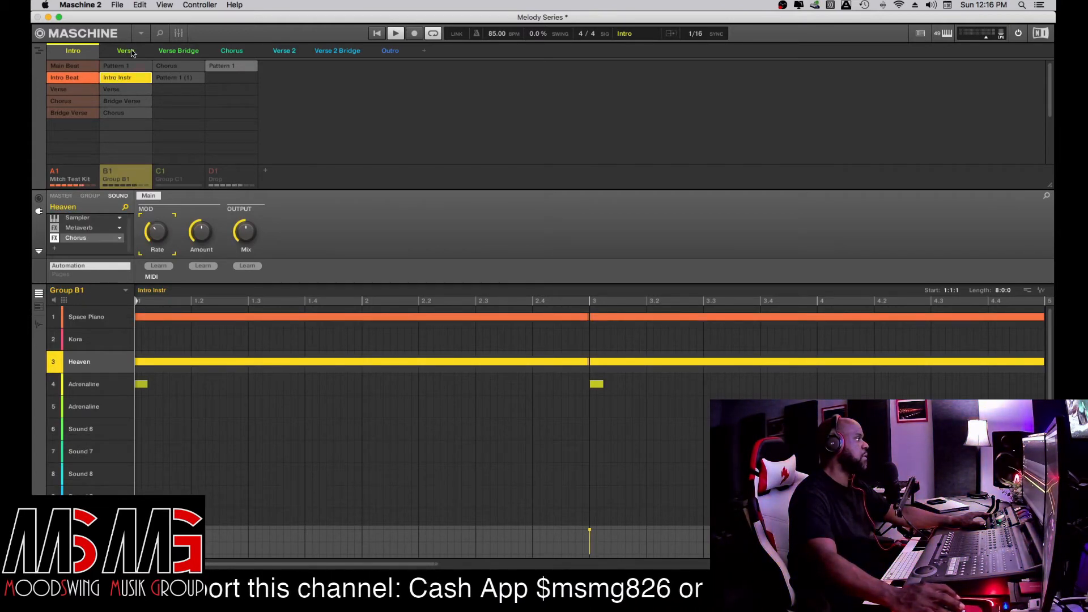
- Check the patterns used in the Verse and Verse Bridge scenes and return to the Intro scene
left_click(126, 51)
left_click(178, 51)
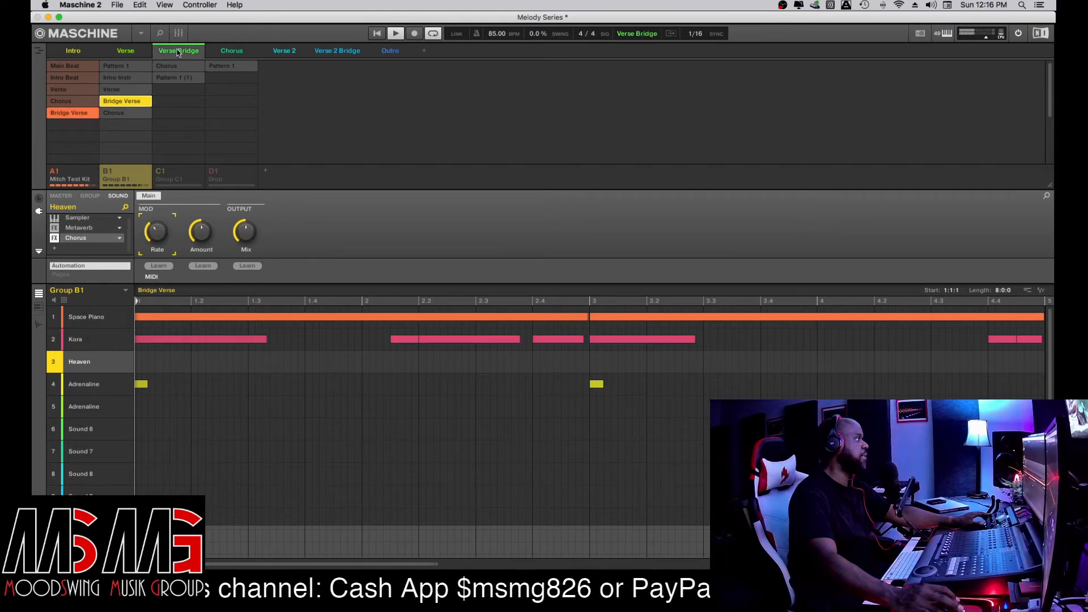
left_click(79, 52)
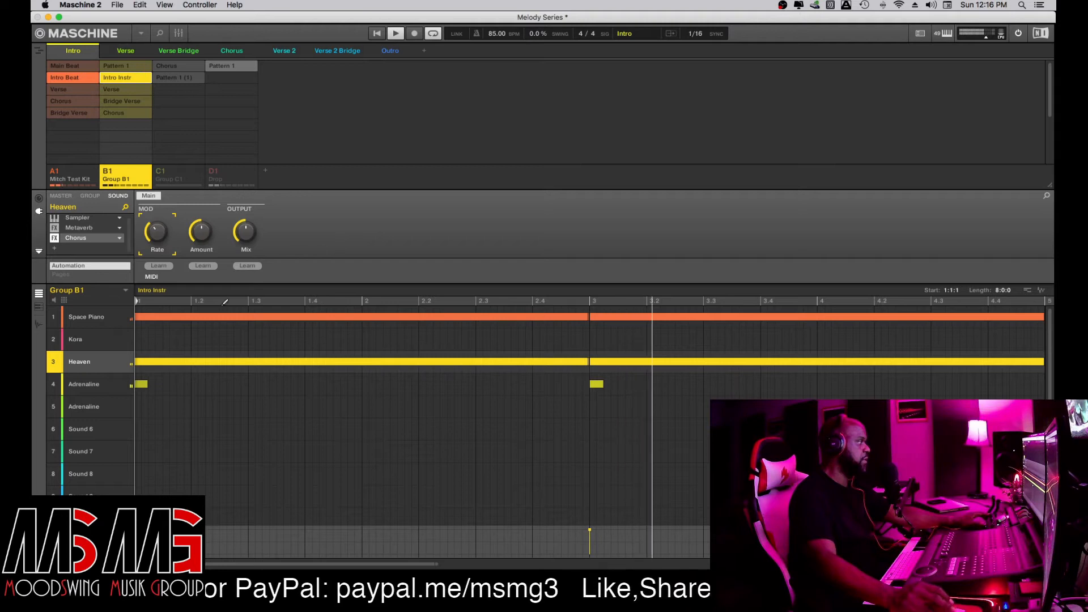
- Mute the Space Piano, Kora and Heaven sounds in group B1 and play the Intro scene
left_click(54, 317)
left_click(54, 339)
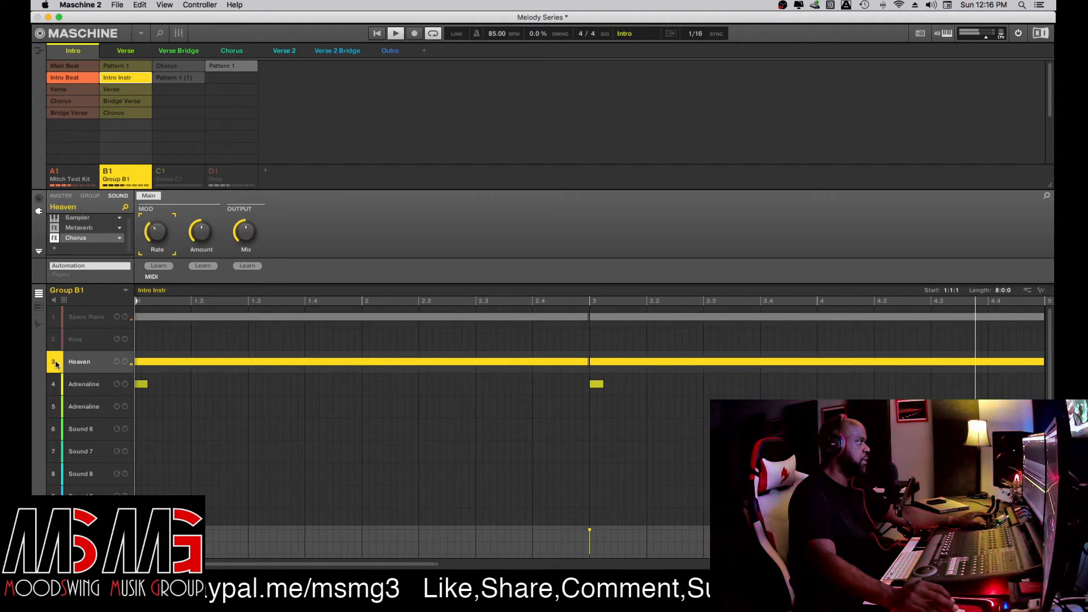
left_click(54, 362)
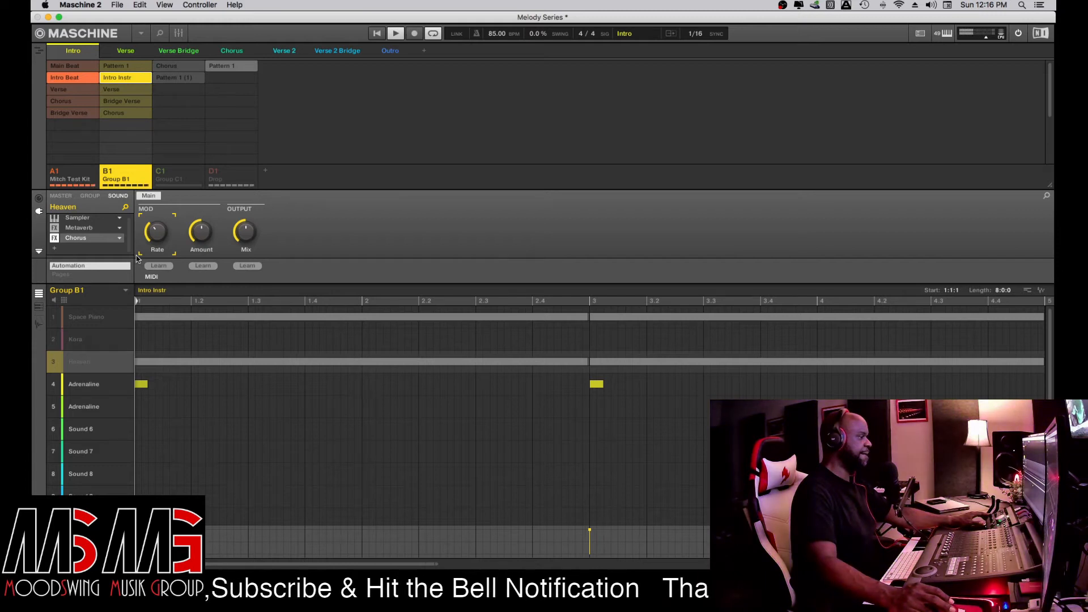
key("space")
mouse_move(167, 236)
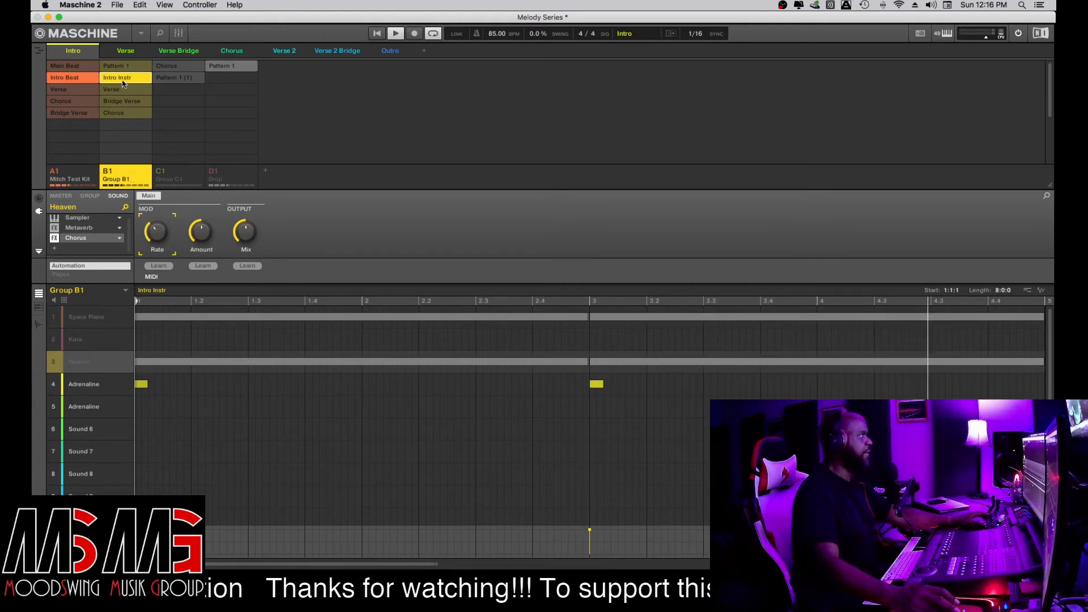
- Mute group B1 and unmute its Space Piano, Kora and Heaven sounds
left_click(109, 173)
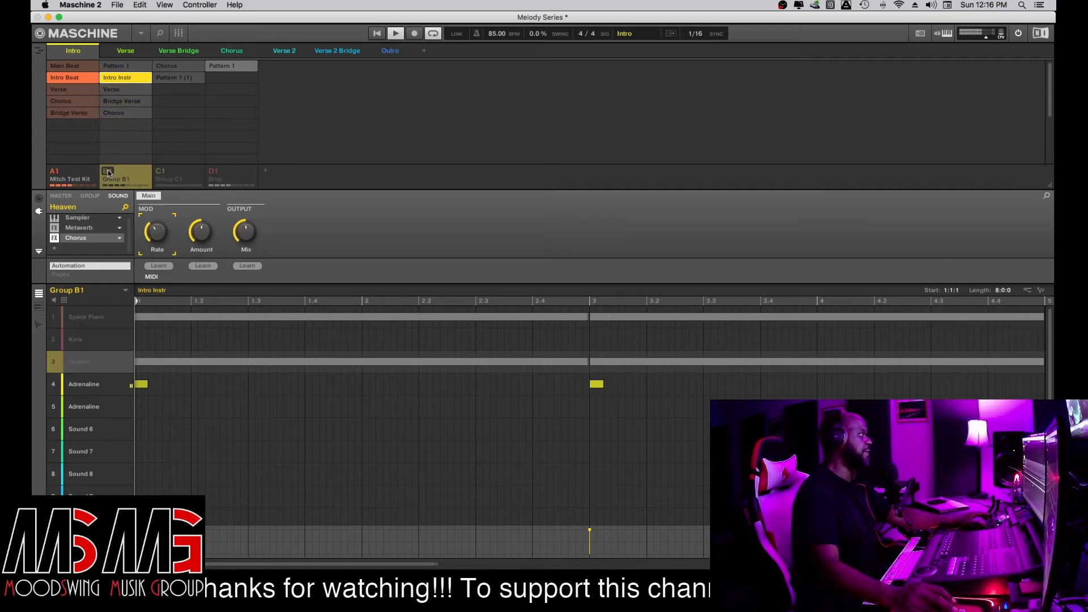
left_click(54, 327)
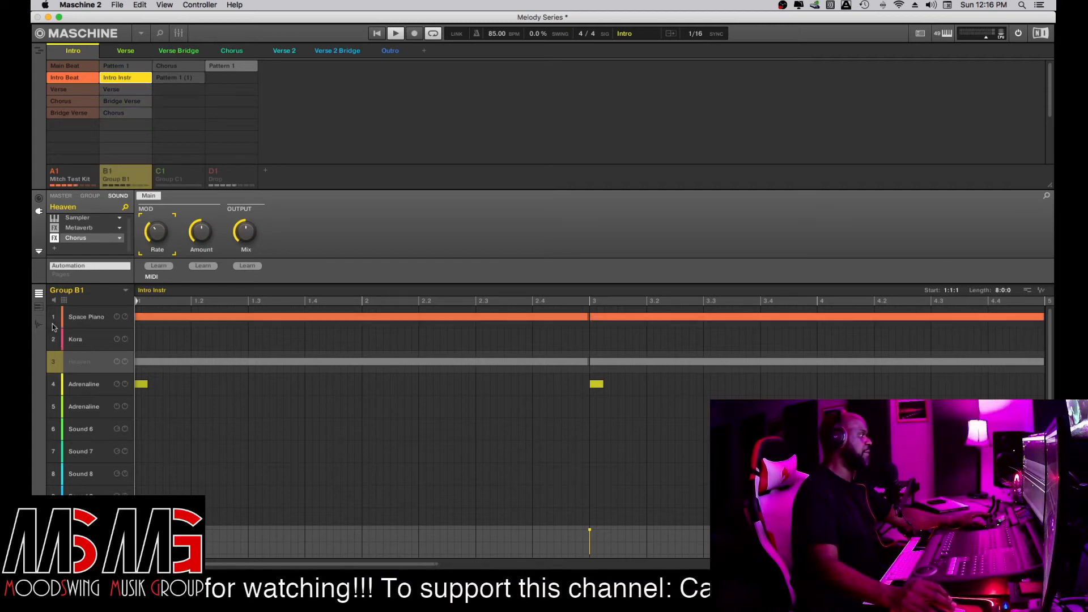
left_click(55, 362)
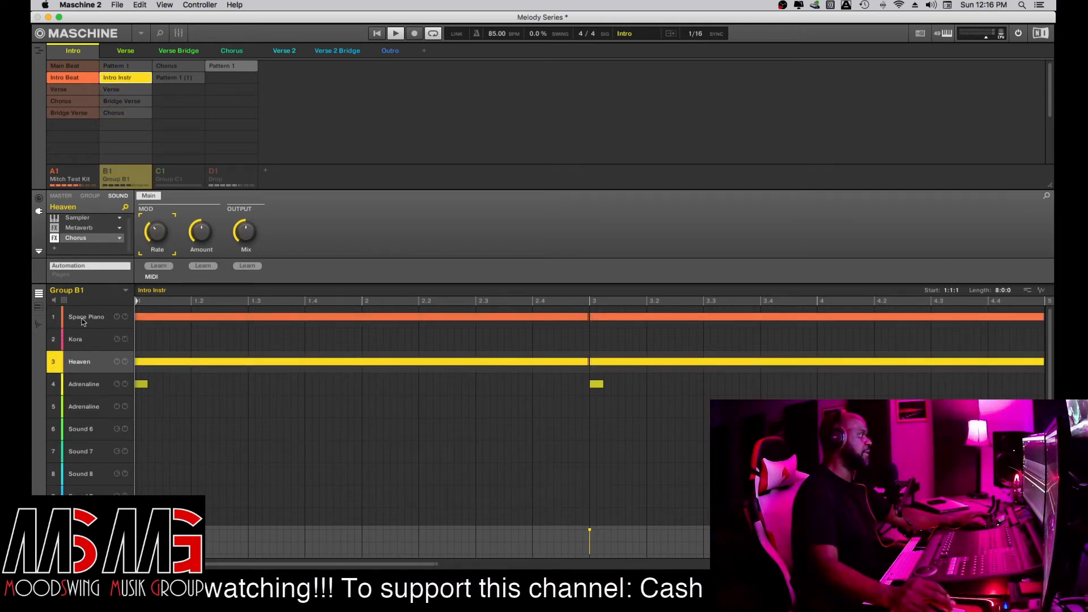
- Select group A1's Main Beat for the Intro scene and add the internal Compressor to the Dusty Flat kick
left_click(72, 67)
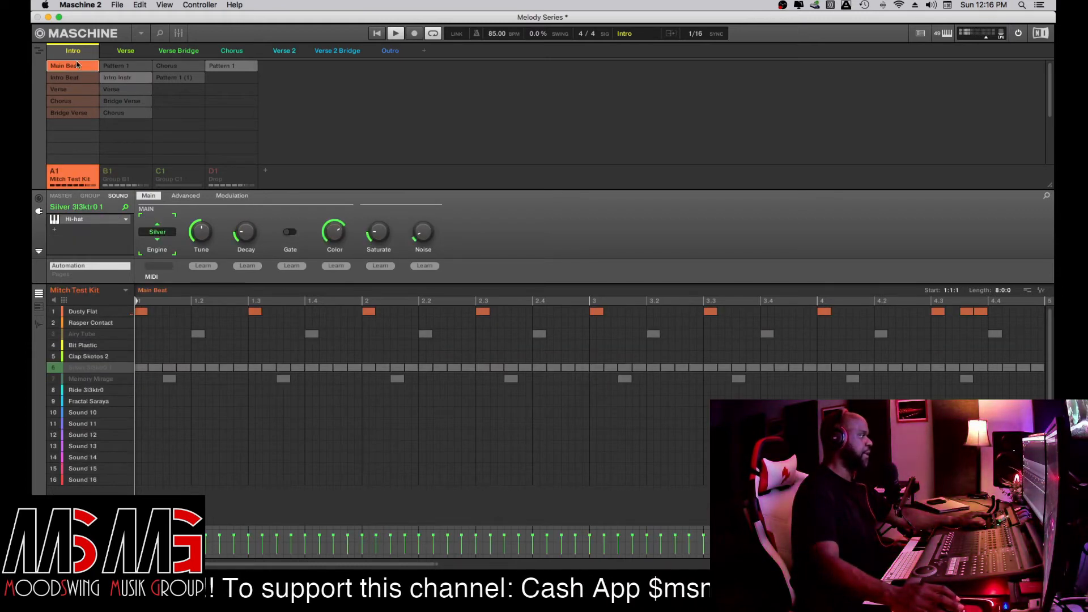
left_click(82, 312)
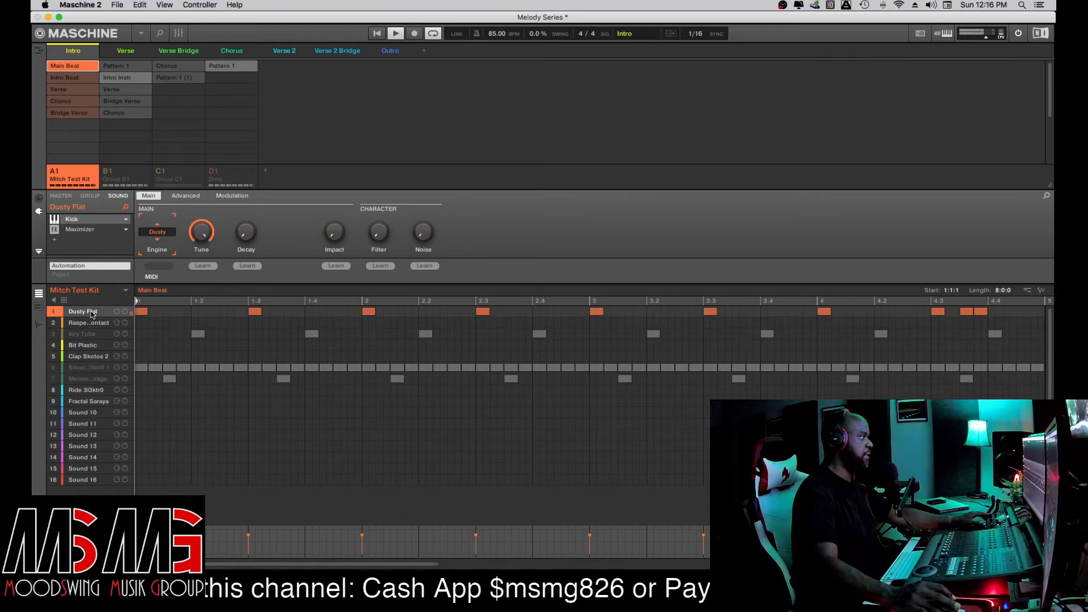
left_click(63, 241)
mouse_move(91, 263)
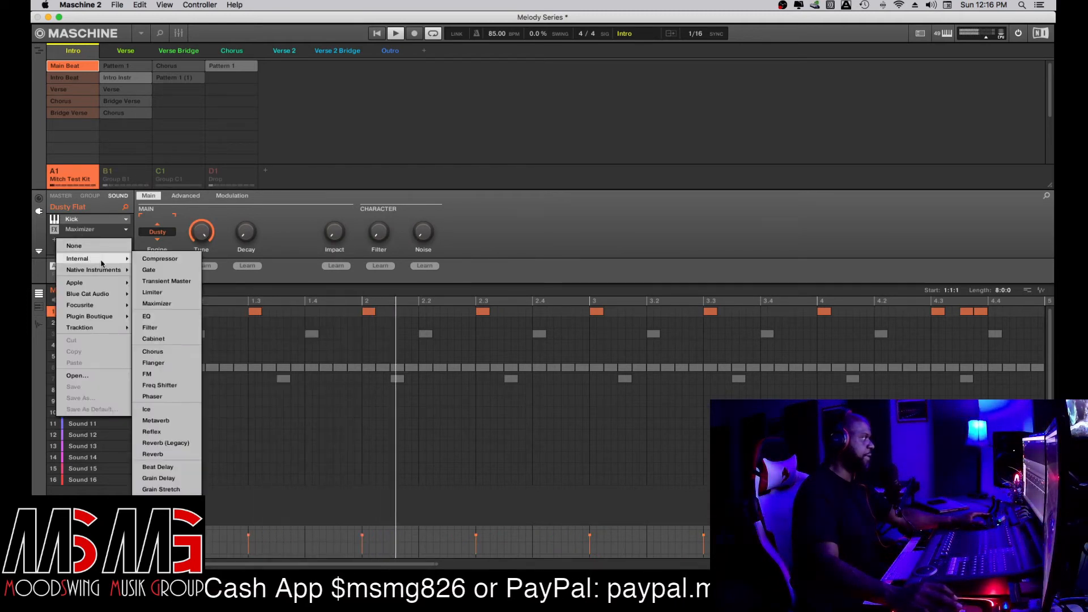
left_click(160, 259)
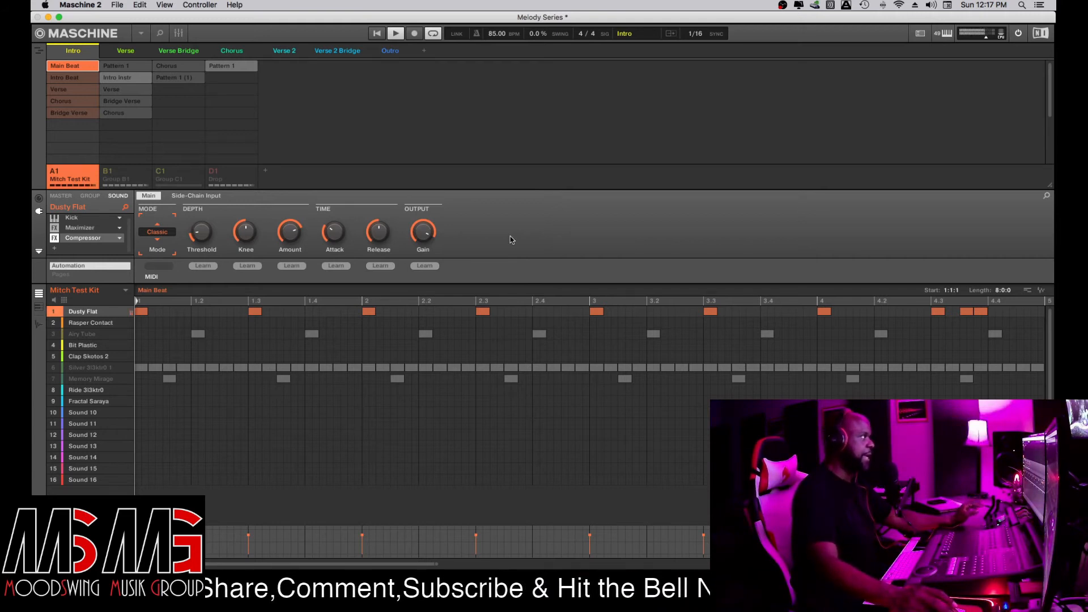
key("space")
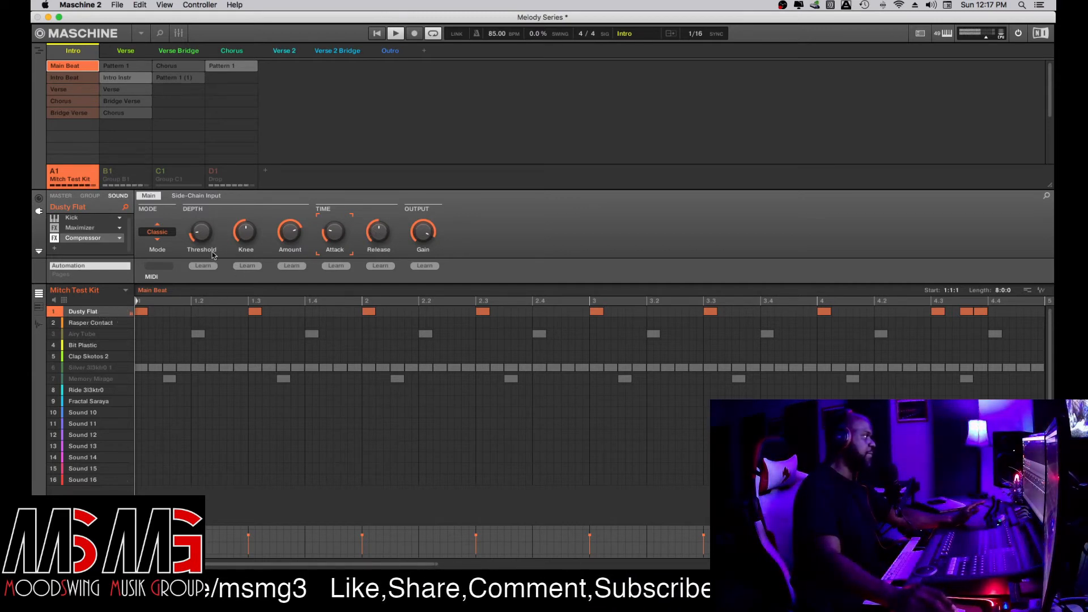
left_click(56, 249)
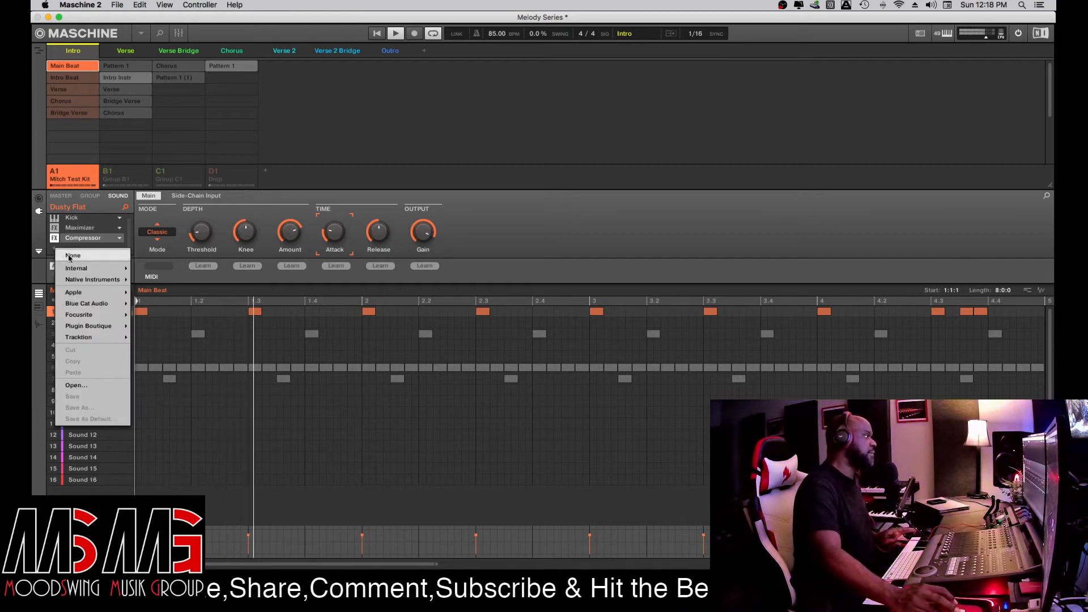
mouse_move(91, 269)
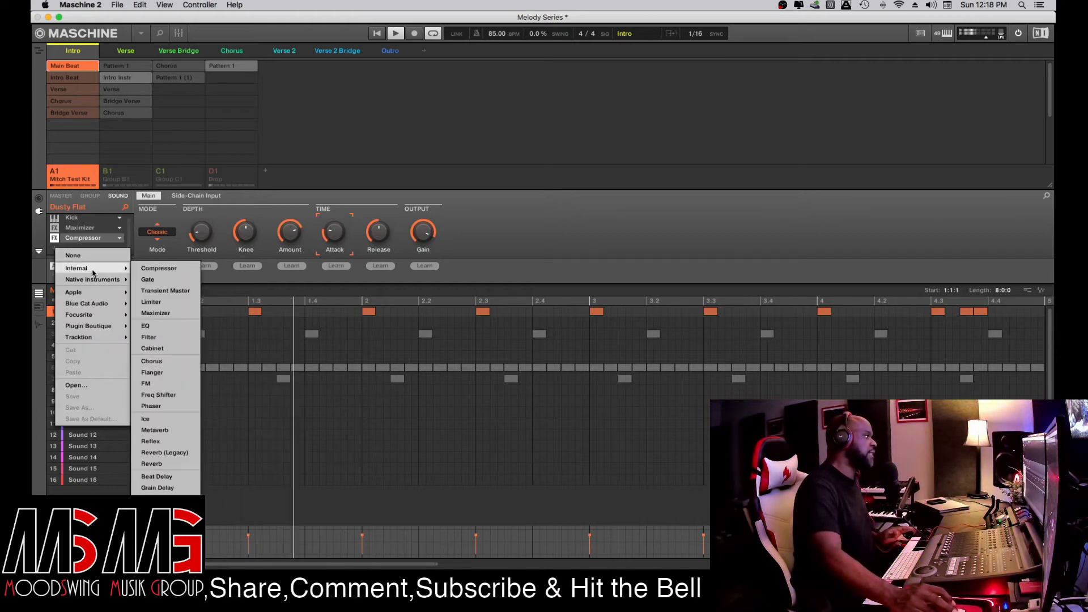
left_click(169, 328)
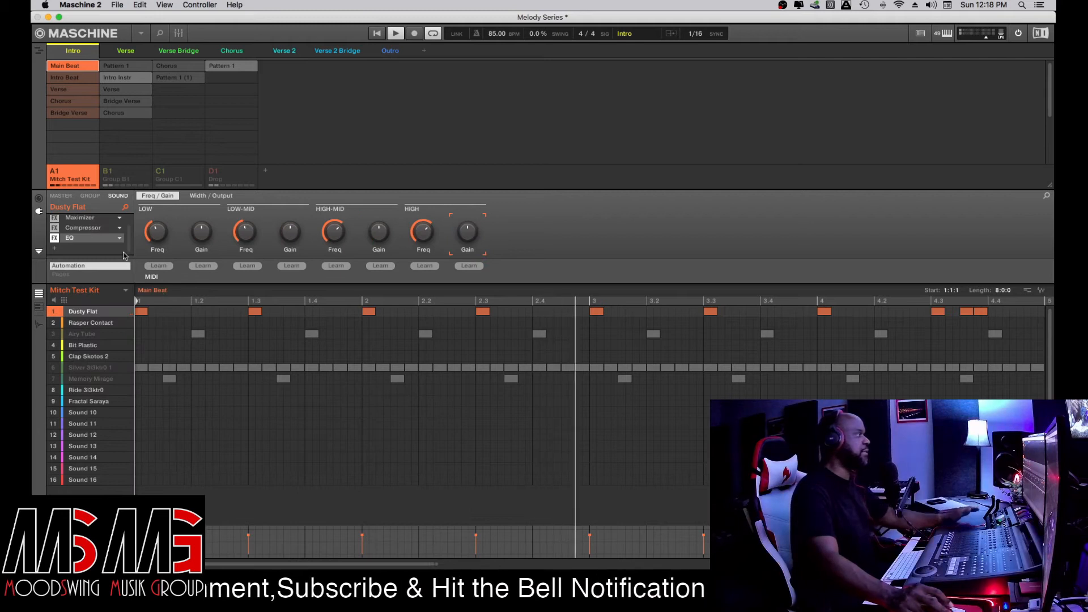
right_click(105, 242)
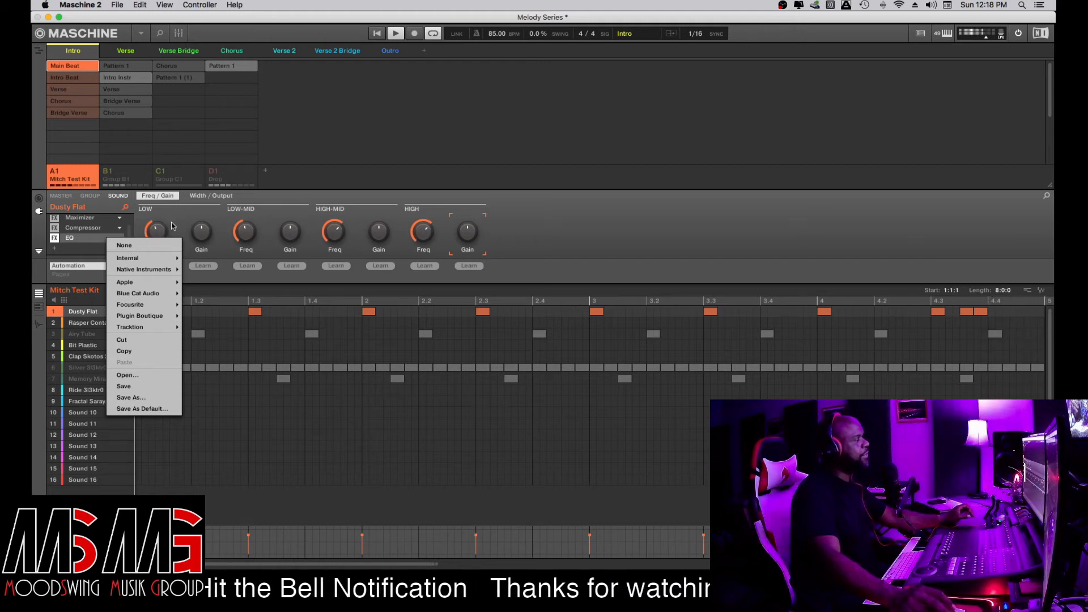
left_click(120, 246)
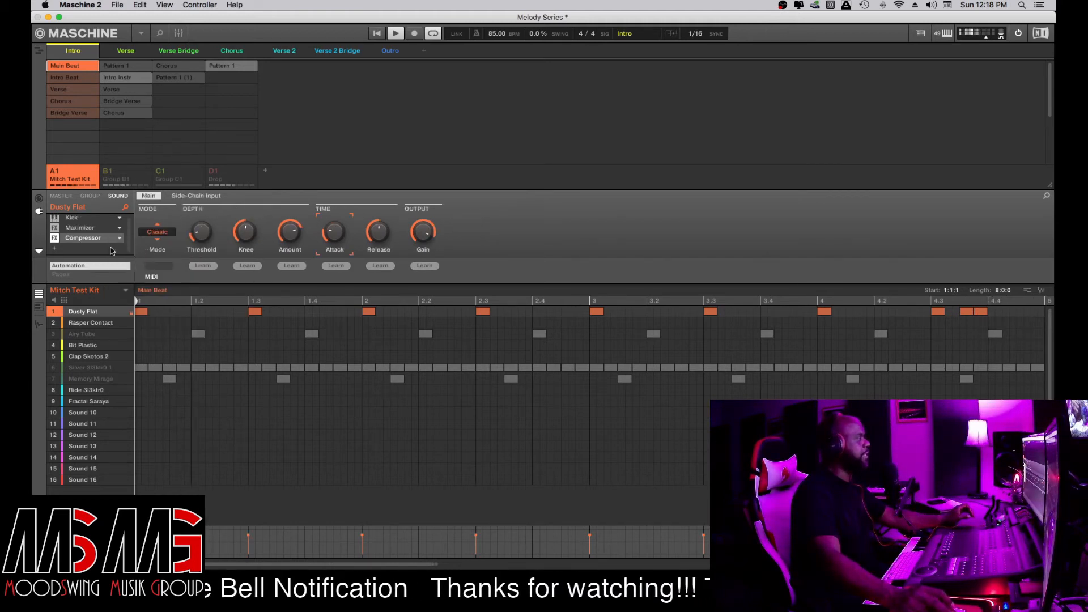
- Insert the Tracktion #TEqualizer (VST) after the Compressor on the Dusty Flat kick
left_click(55, 250)
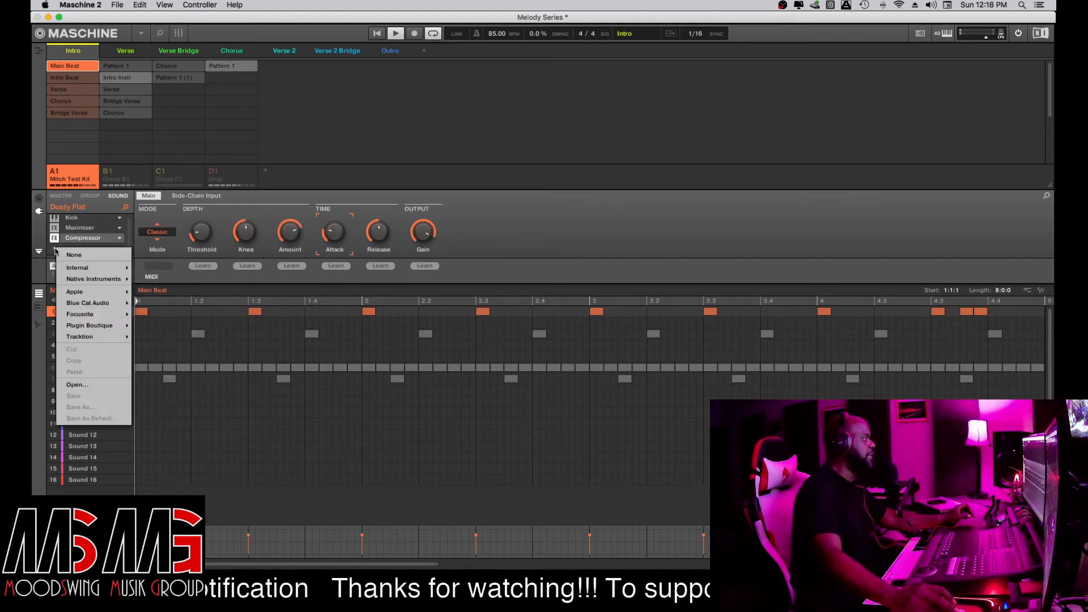
mouse_move(105, 328)
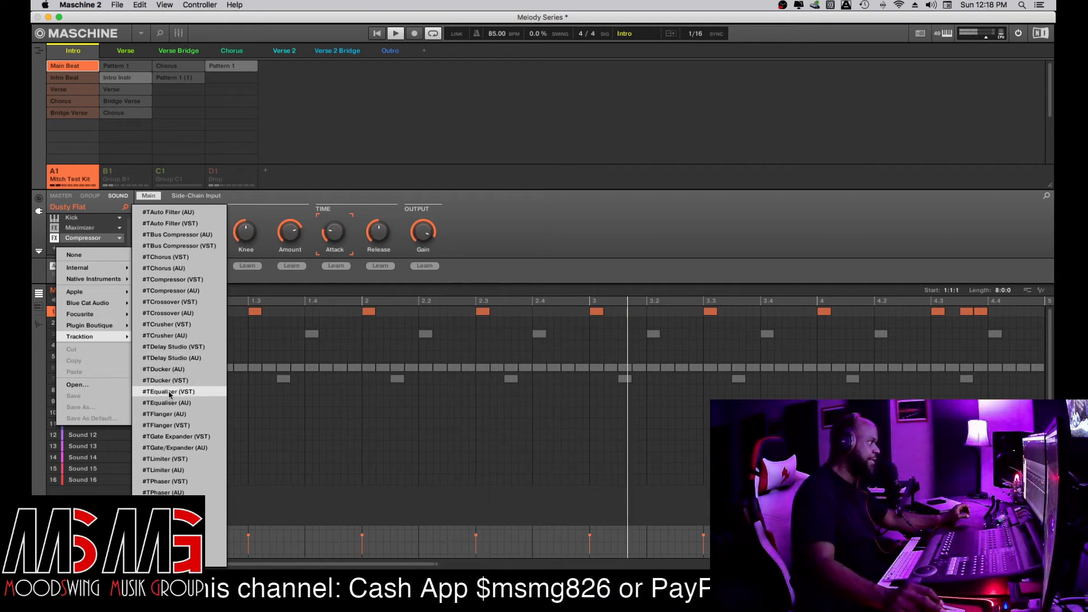
left_click(170, 391)
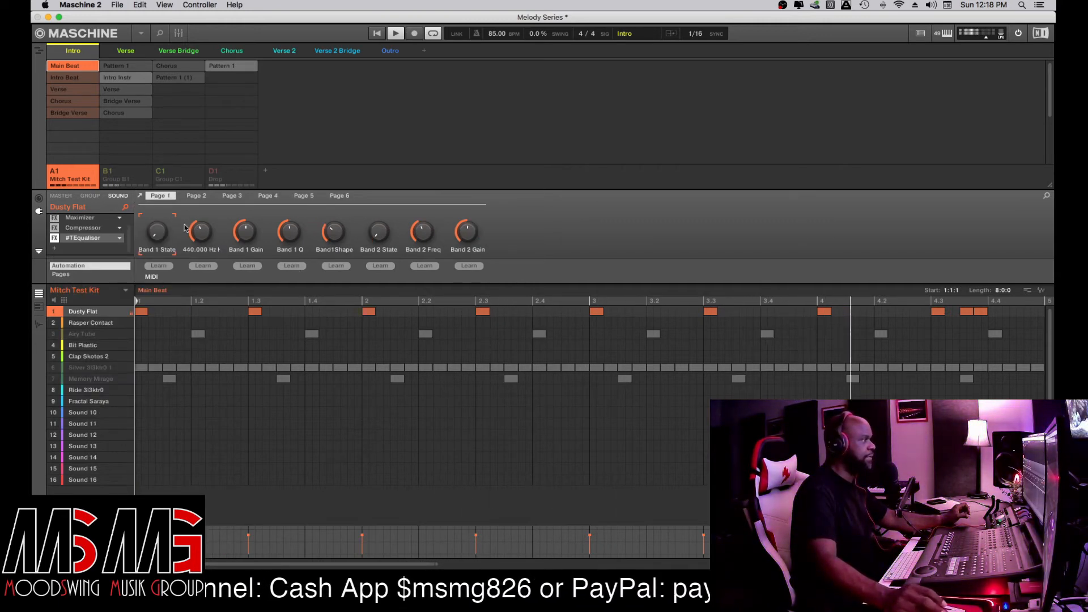
- Open the kick's Equaliser in its own window, move it clear of the plug-in list and enable band 1
left_click(87, 239)
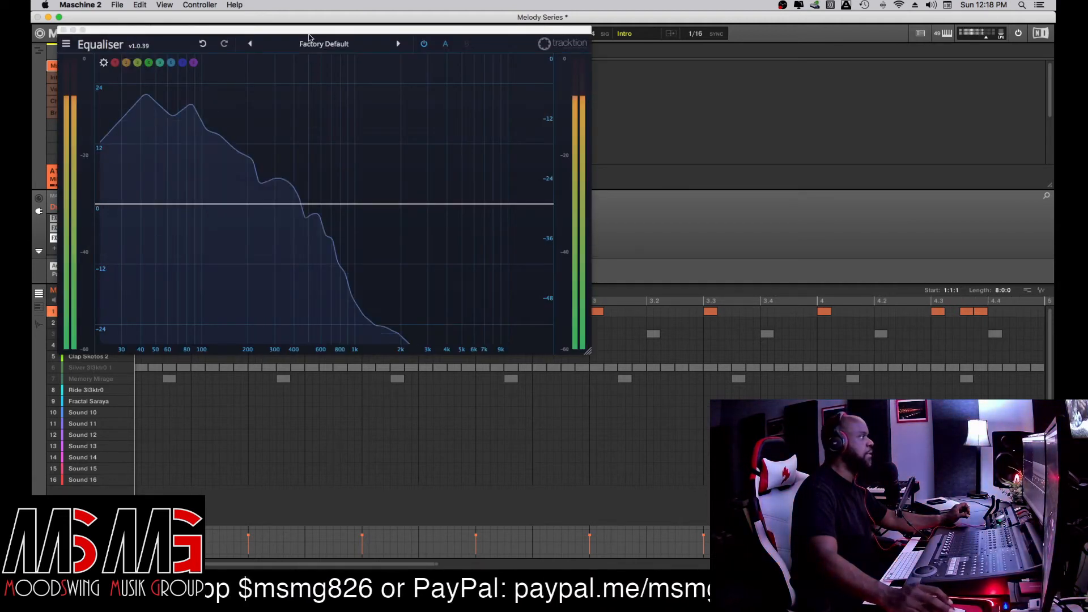
left_click_drag(309, 35, 595, 93)
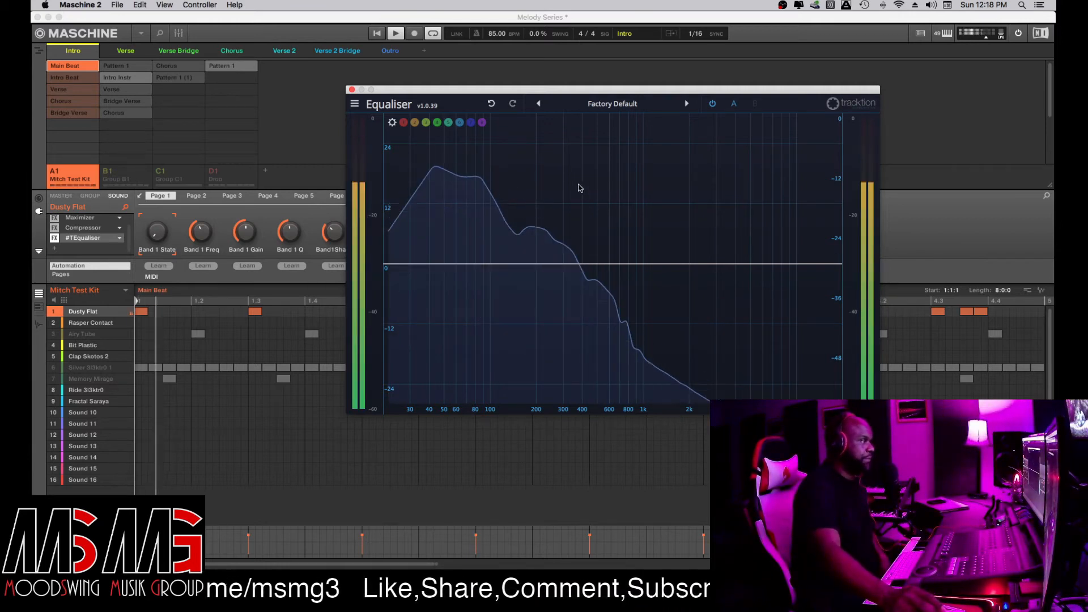
left_click(403, 122)
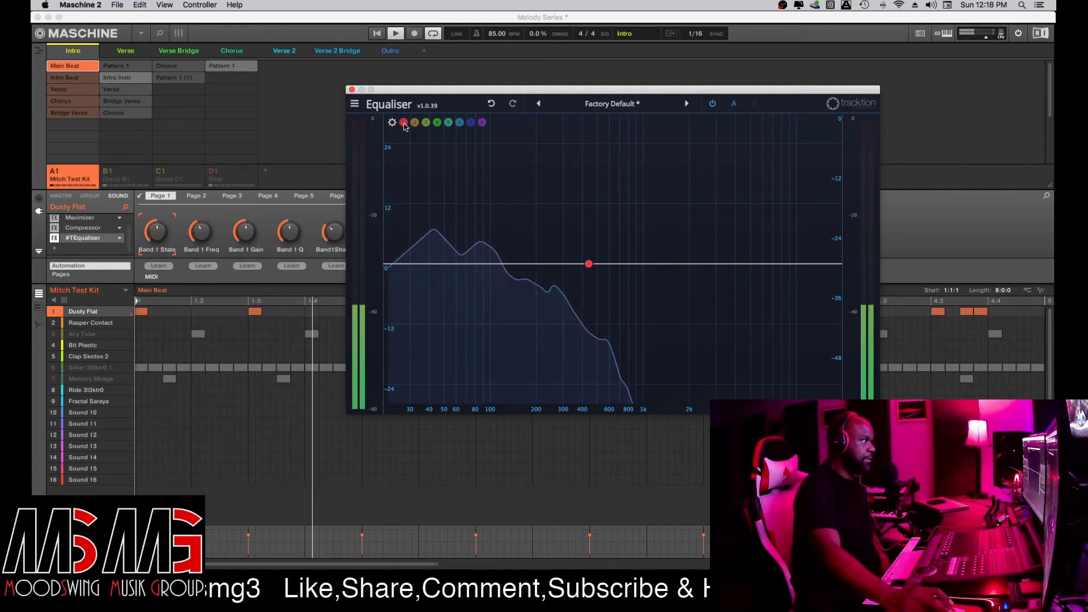
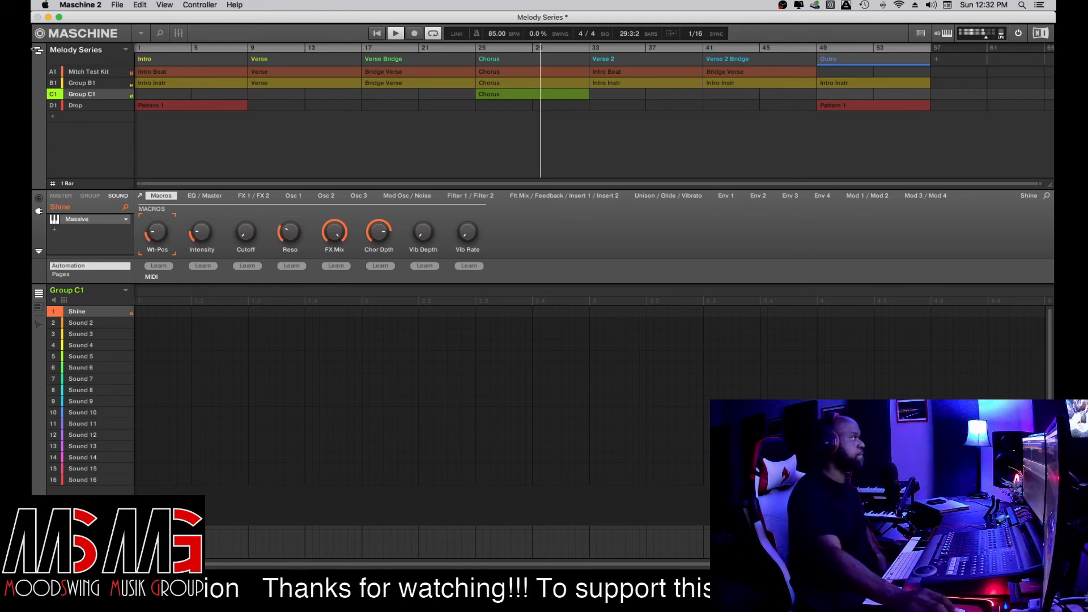
- Listen through the song arrangement while viewing groups A1 and B1, enlarge the pattern editor area, and stop playback
left_click(91, 72)
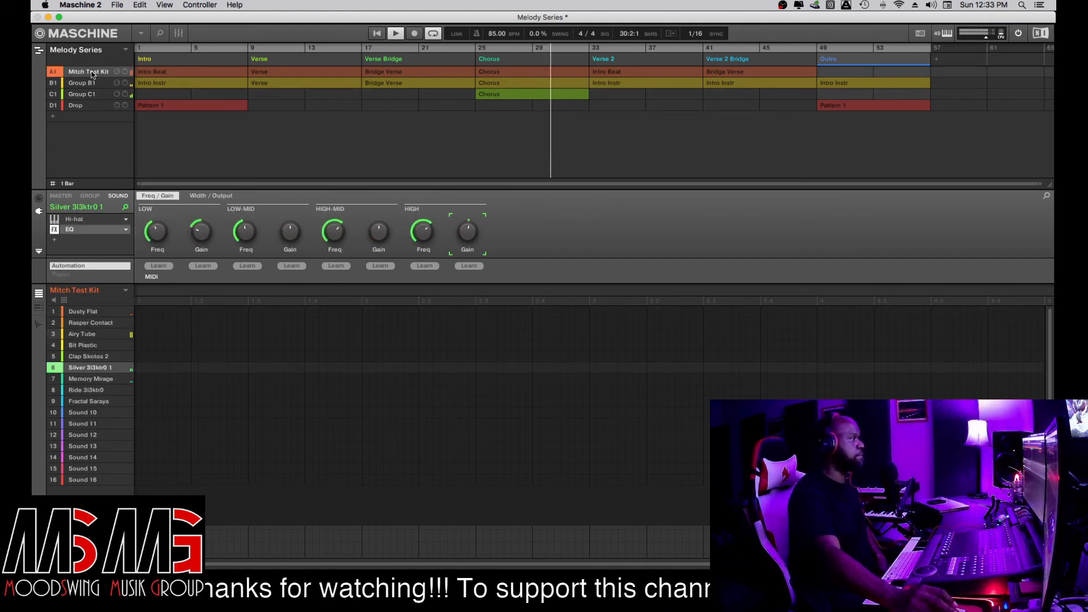
left_click(88, 84)
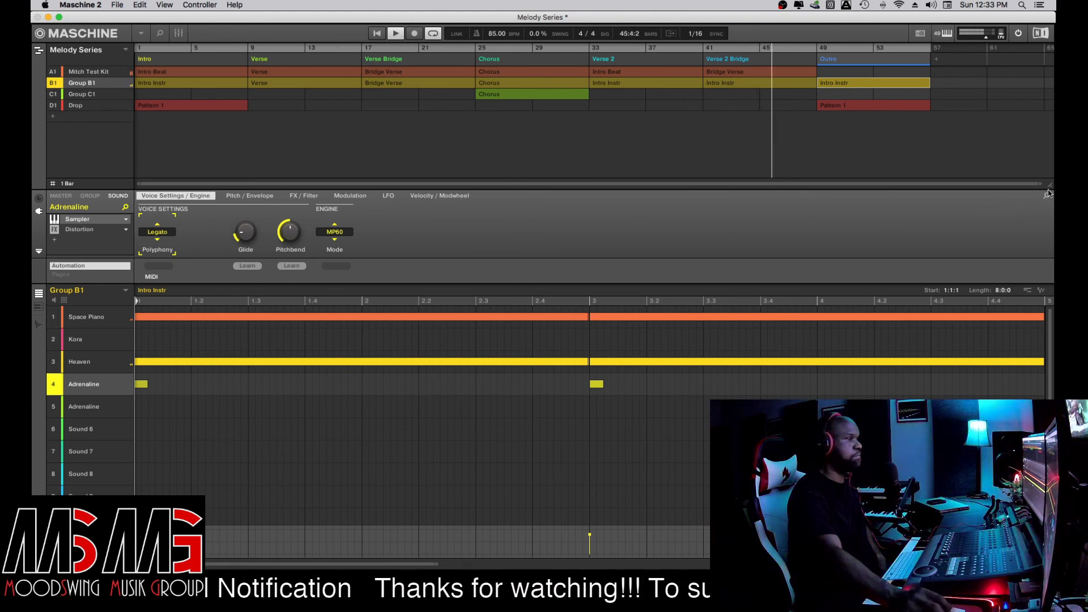
left_click_drag(1052, 186, 1046, 141)
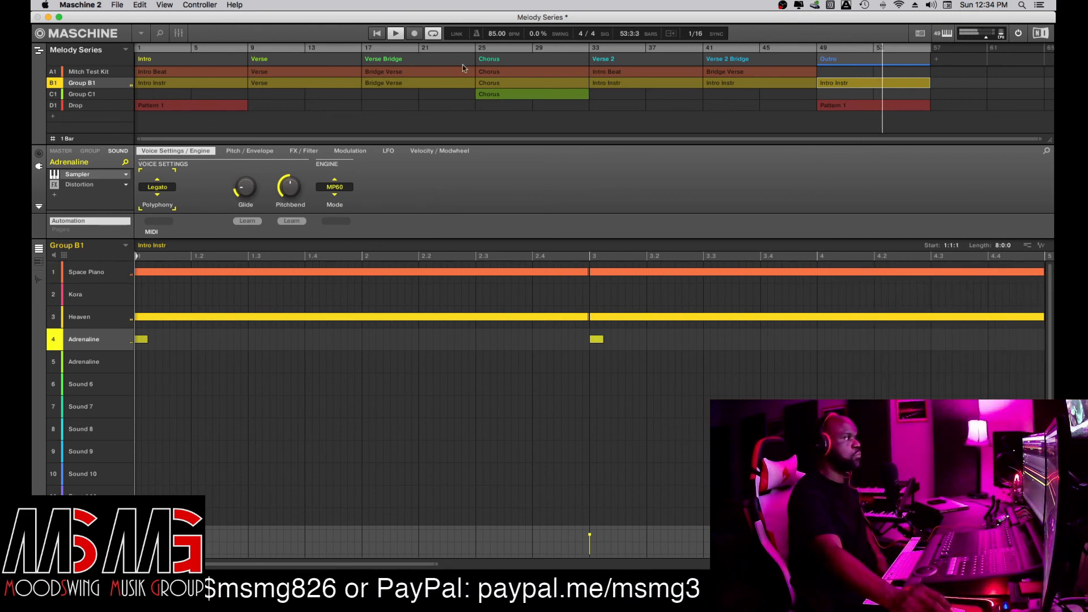
left_click(396, 34)
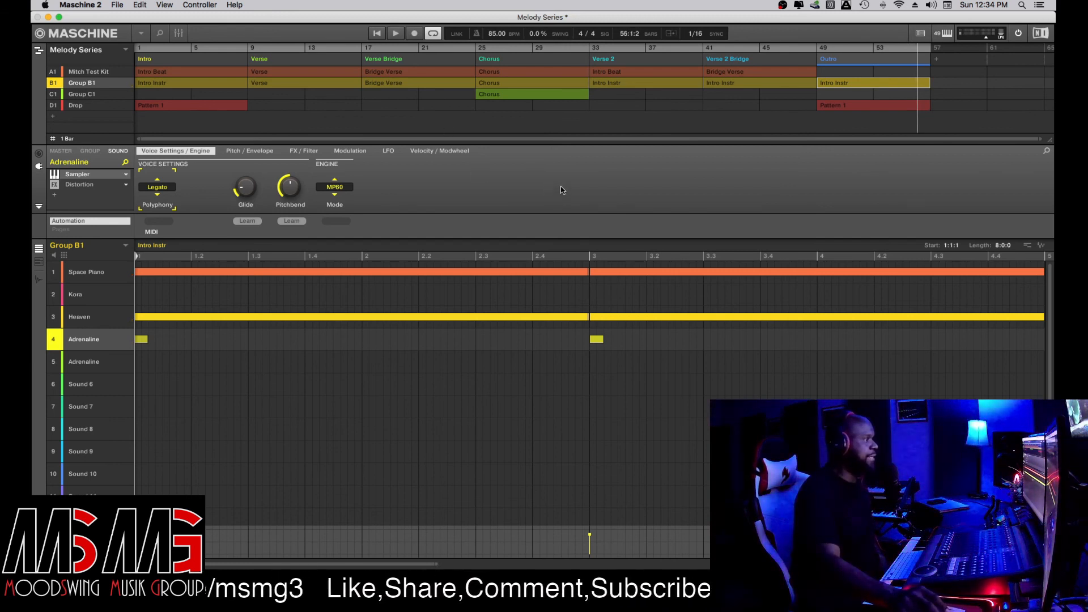